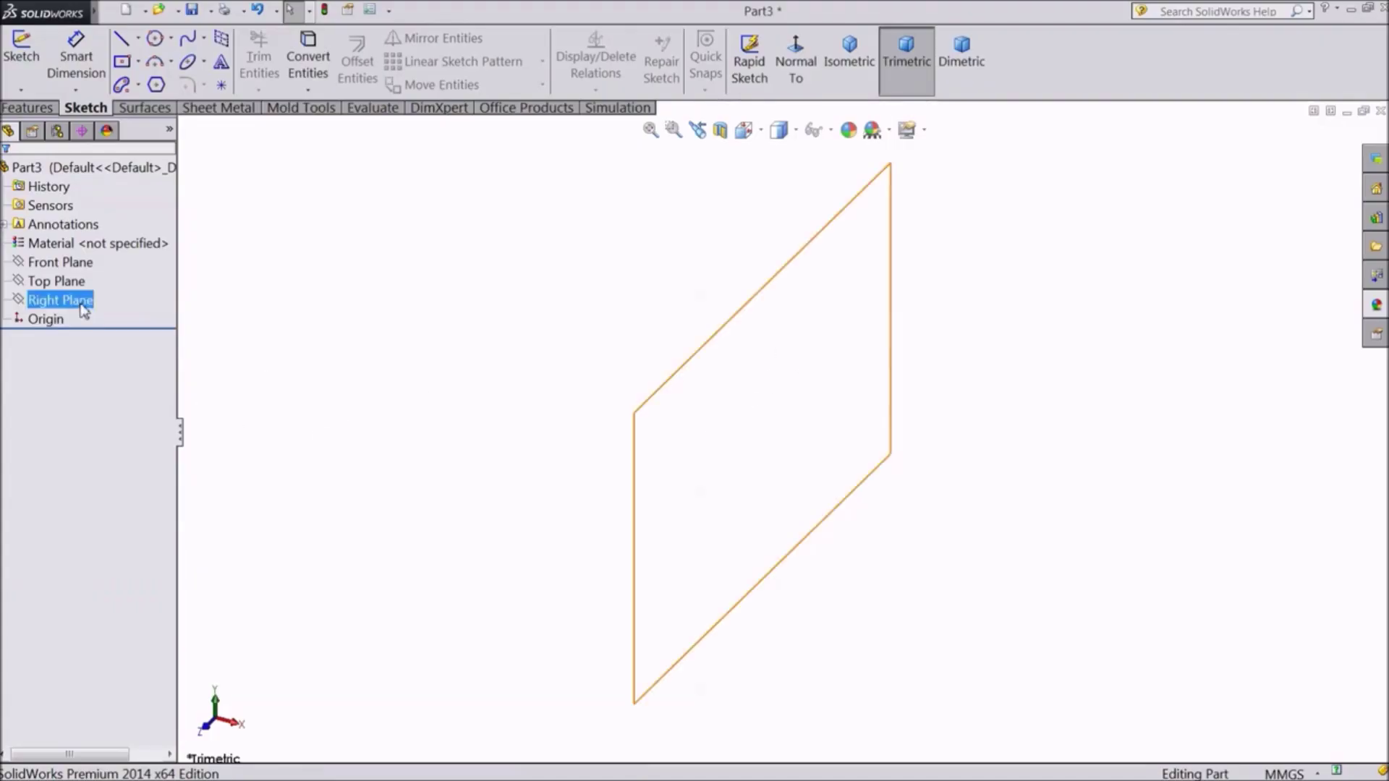
# Step: Start a sketch on the Top Plane, dismiss the unsaved-document notice, and pick the Ellipse tool
pyautogui.click(61, 281)
pyautogui.click(69, 260)
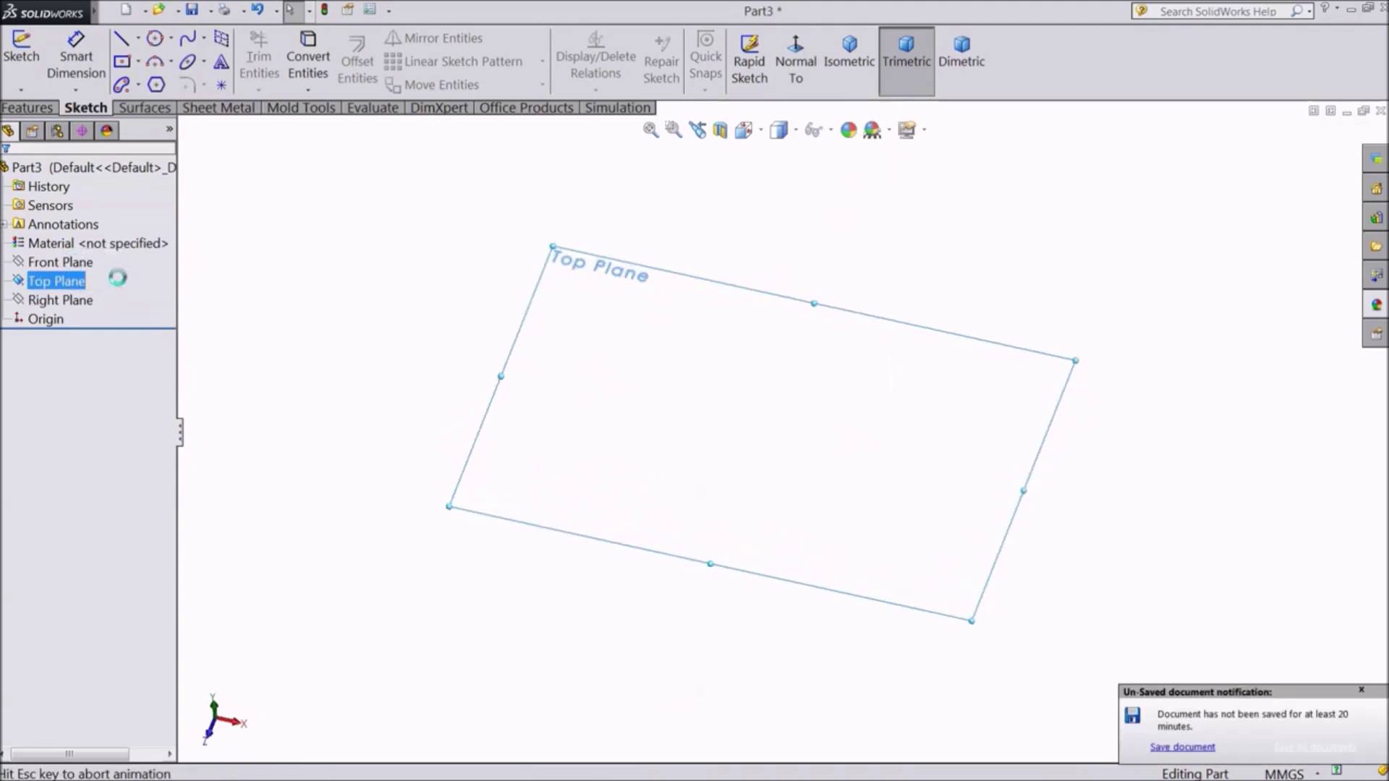
pyautogui.click(1362, 692)
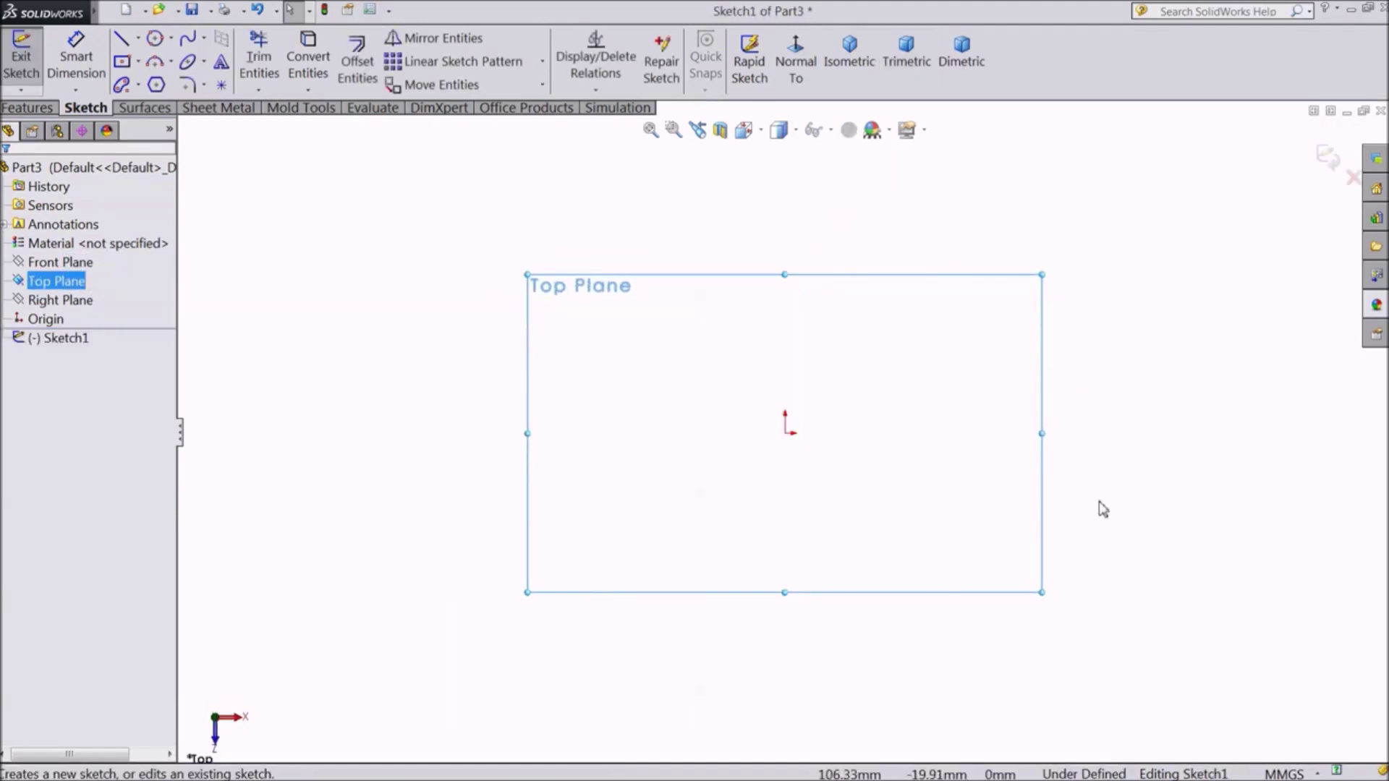
pyautogui.click(206, 62)
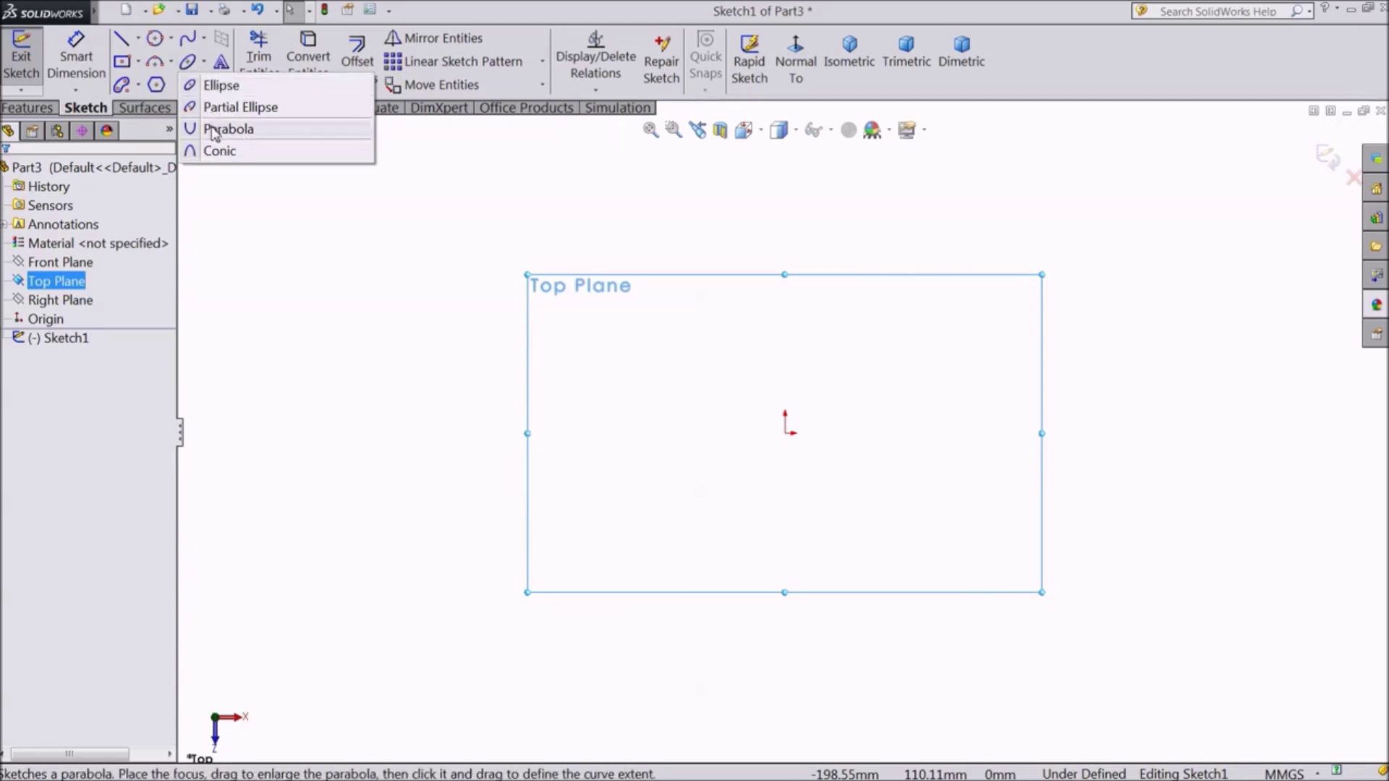
pyautogui.click(220, 87)
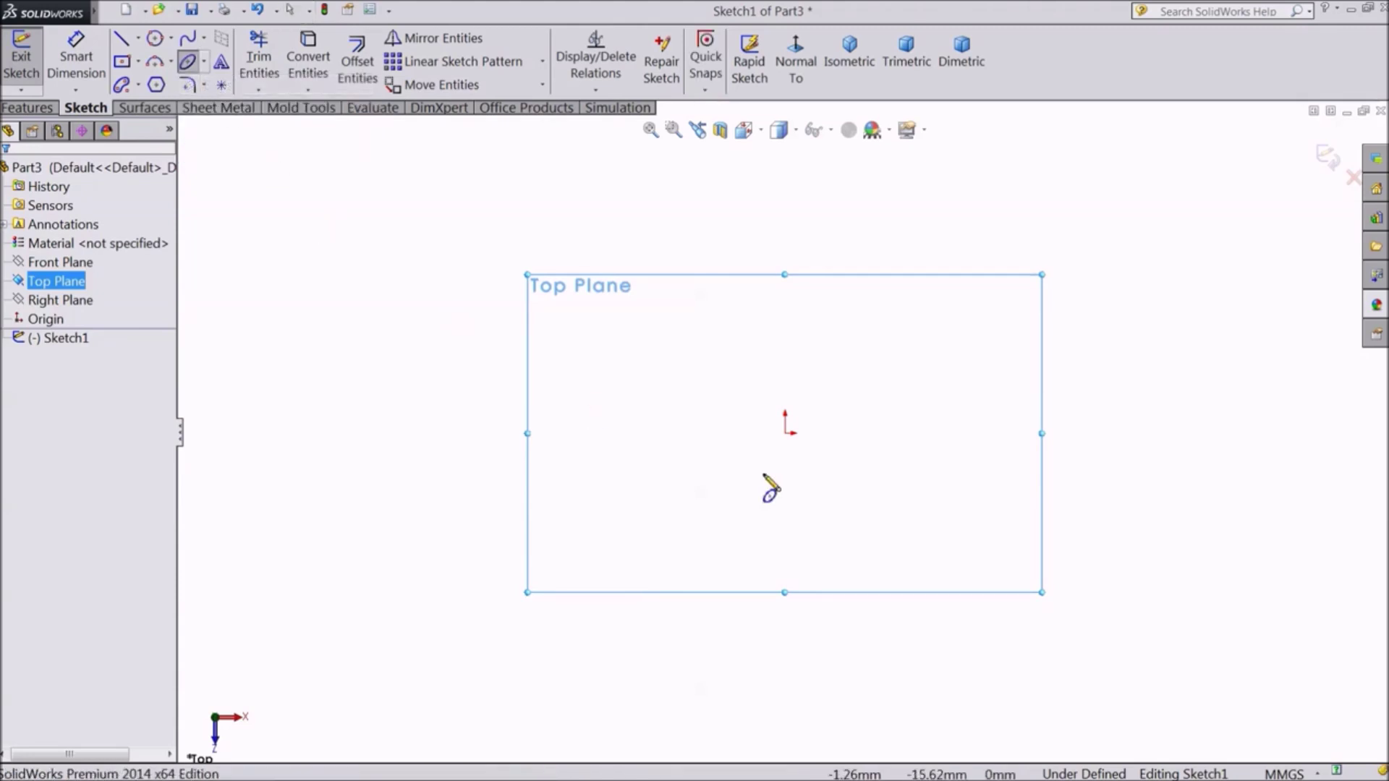
# Step: Draw a horizontal ellipse left of the origin, about 171.84 mm major and 81 mm minor radius
pyautogui.click(559, 434)
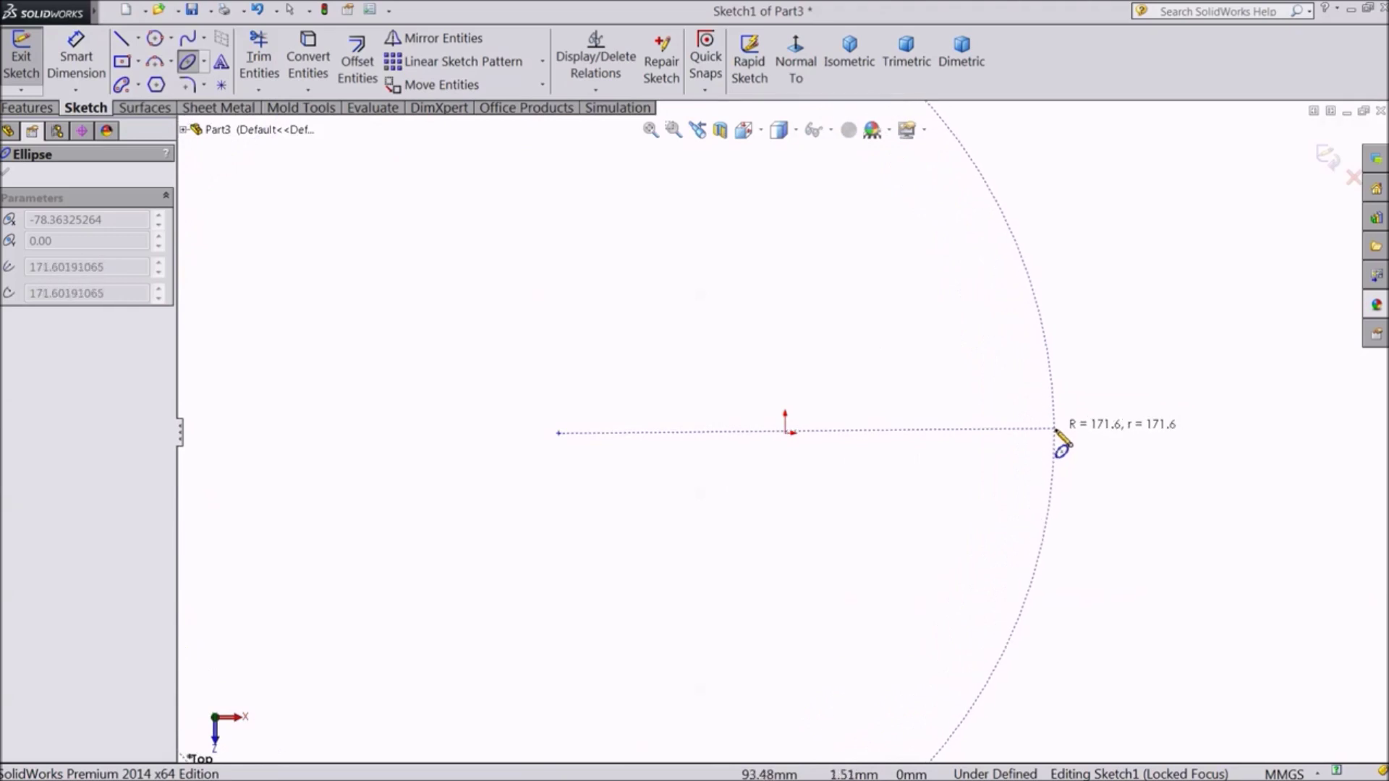
pyautogui.click(1056, 433)
pyautogui.scroll(4, 859, 405)
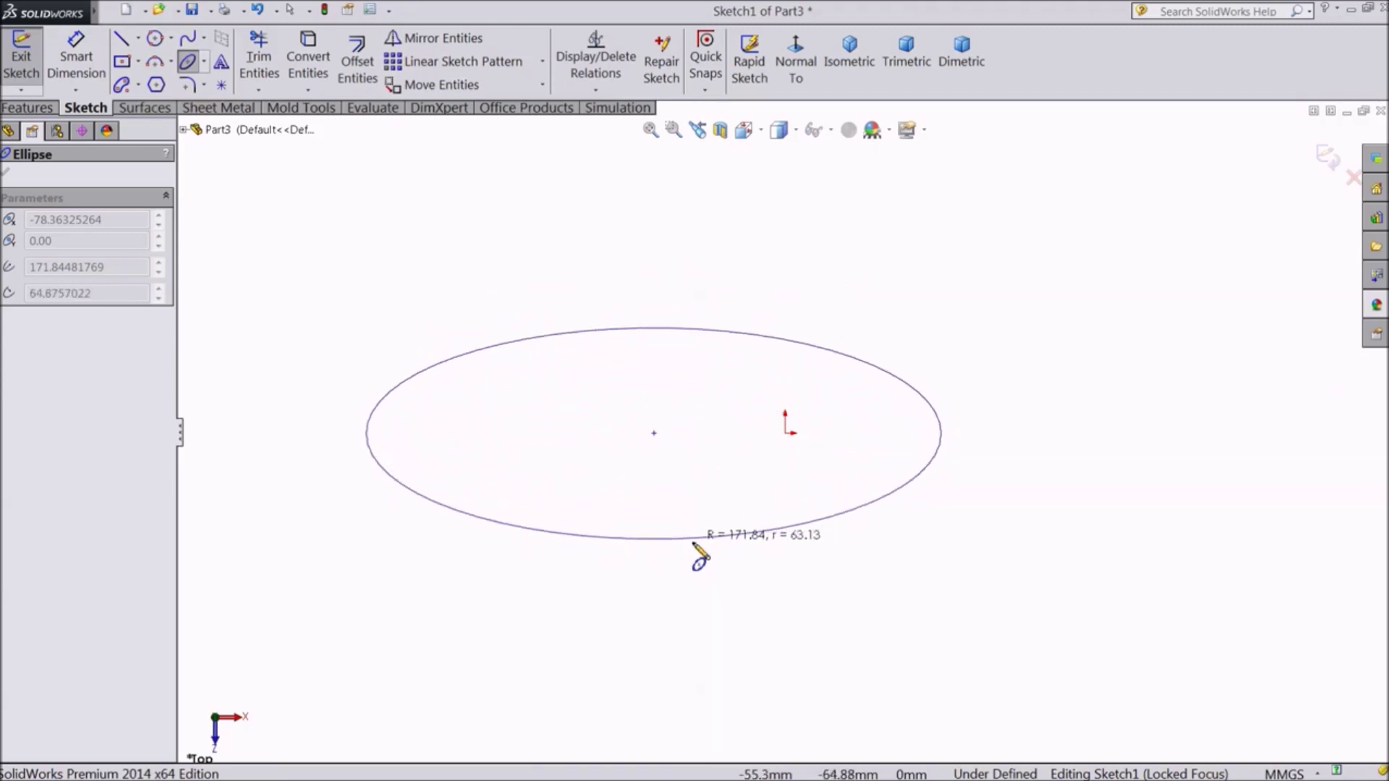
pyautogui.click(692, 571)
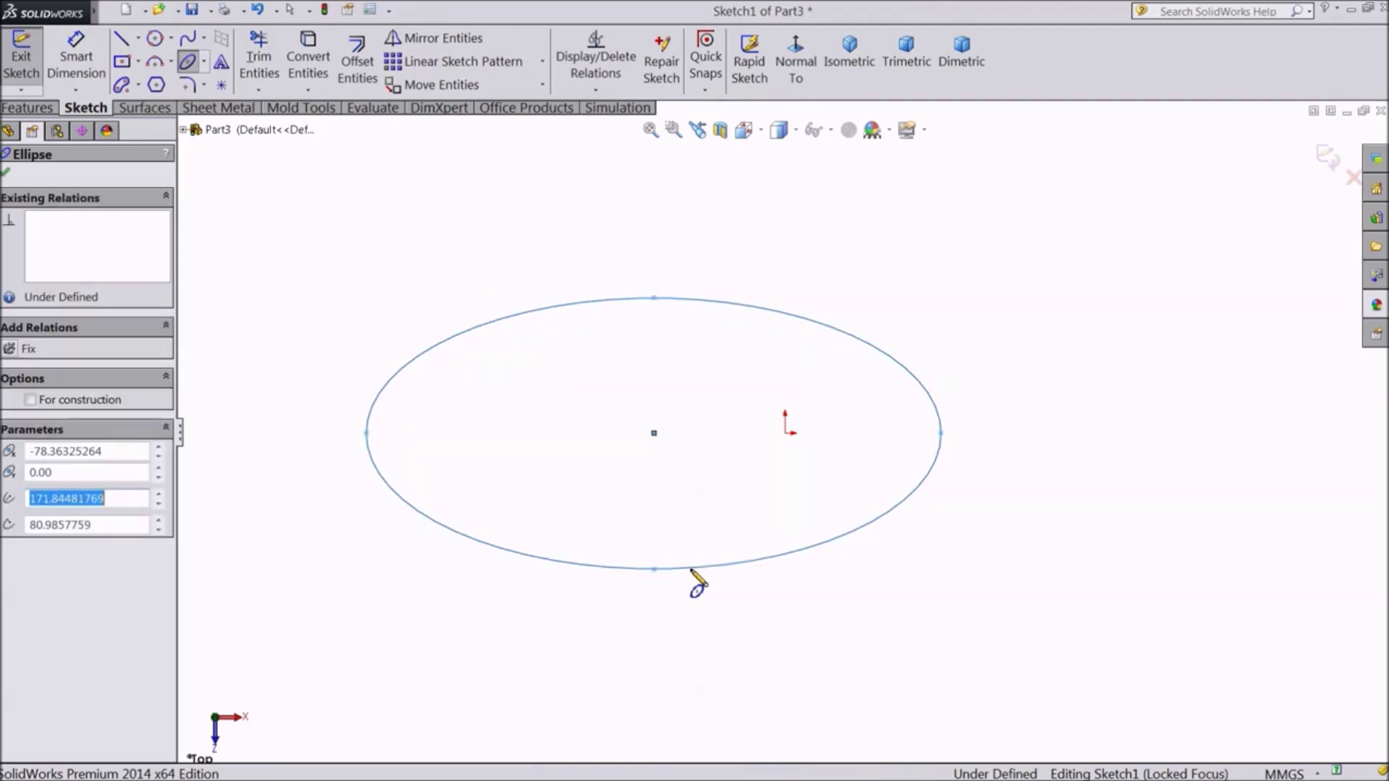
pyautogui.click(5, 172)
# Step: Dimension the ellipse's minor radius, from top point to centre, as 70 mm
pyautogui.click(874, 282)
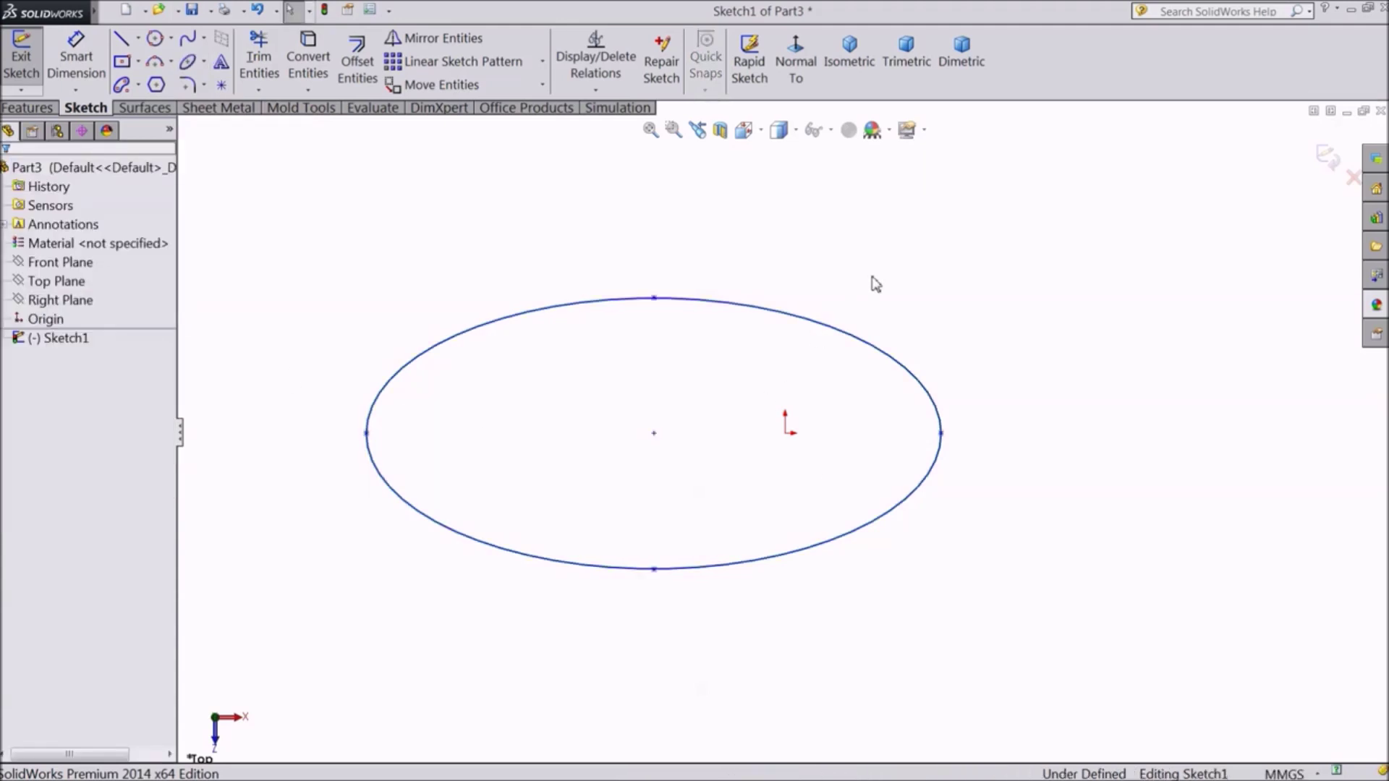
pyautogui.click(654, 300)
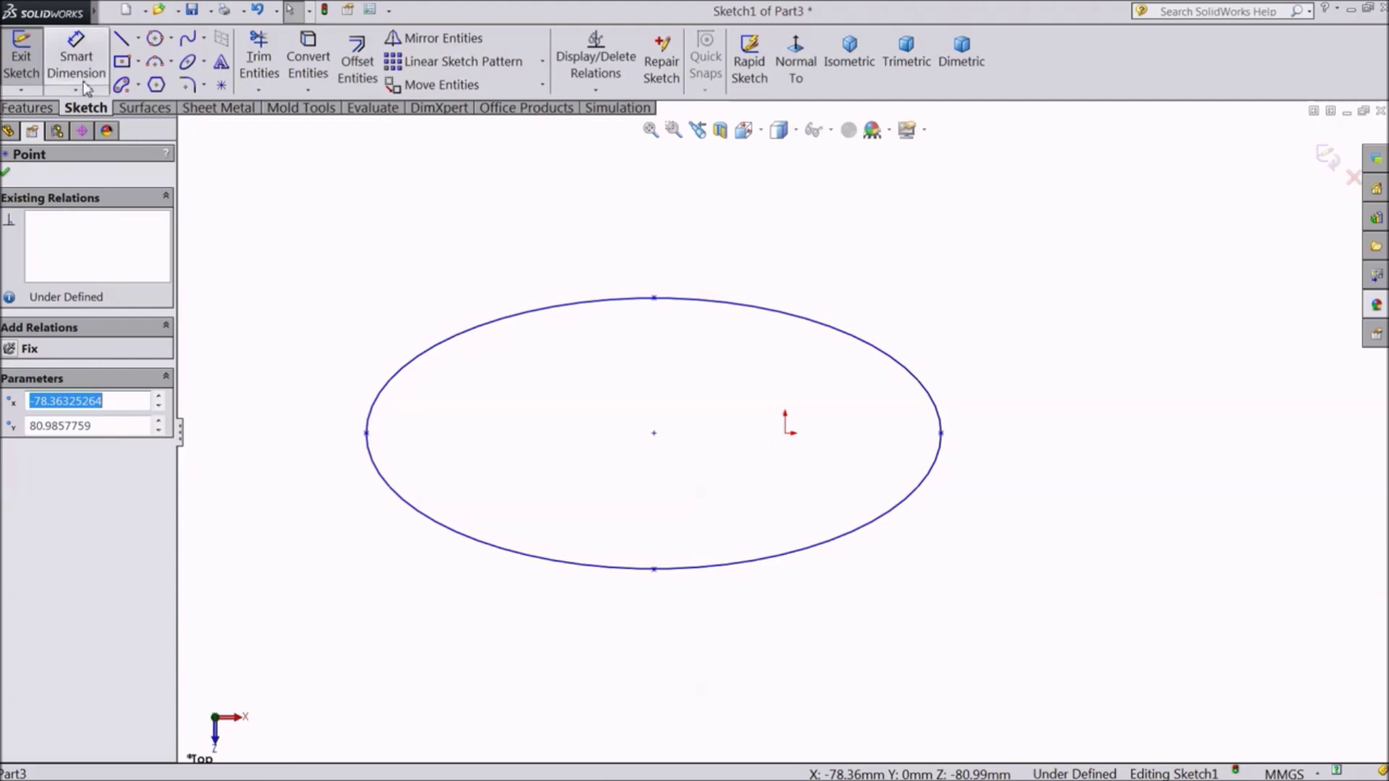
pyautogui.click(76, 58)
pyautogui.click(654, 299)
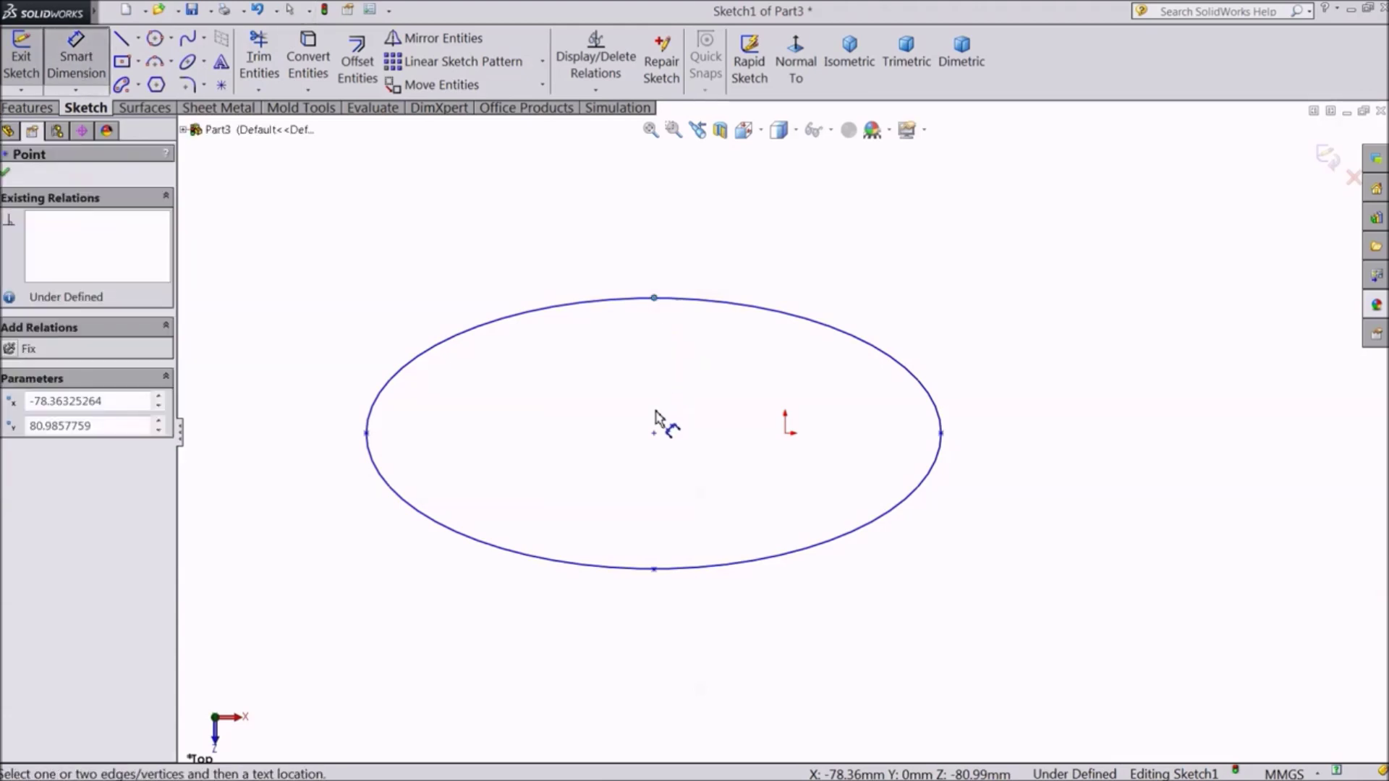
pyautogui.click(654, 433)
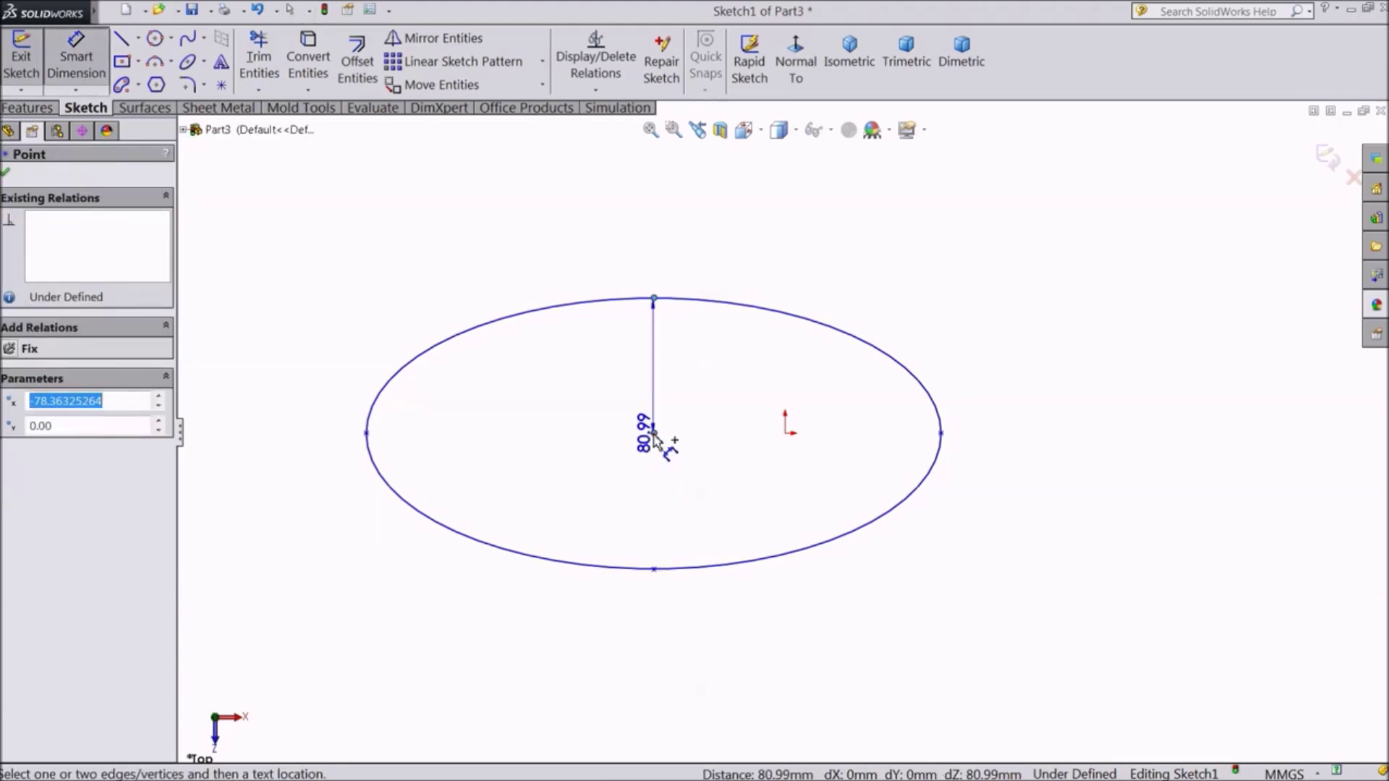
pyautogui.click(311, 368)
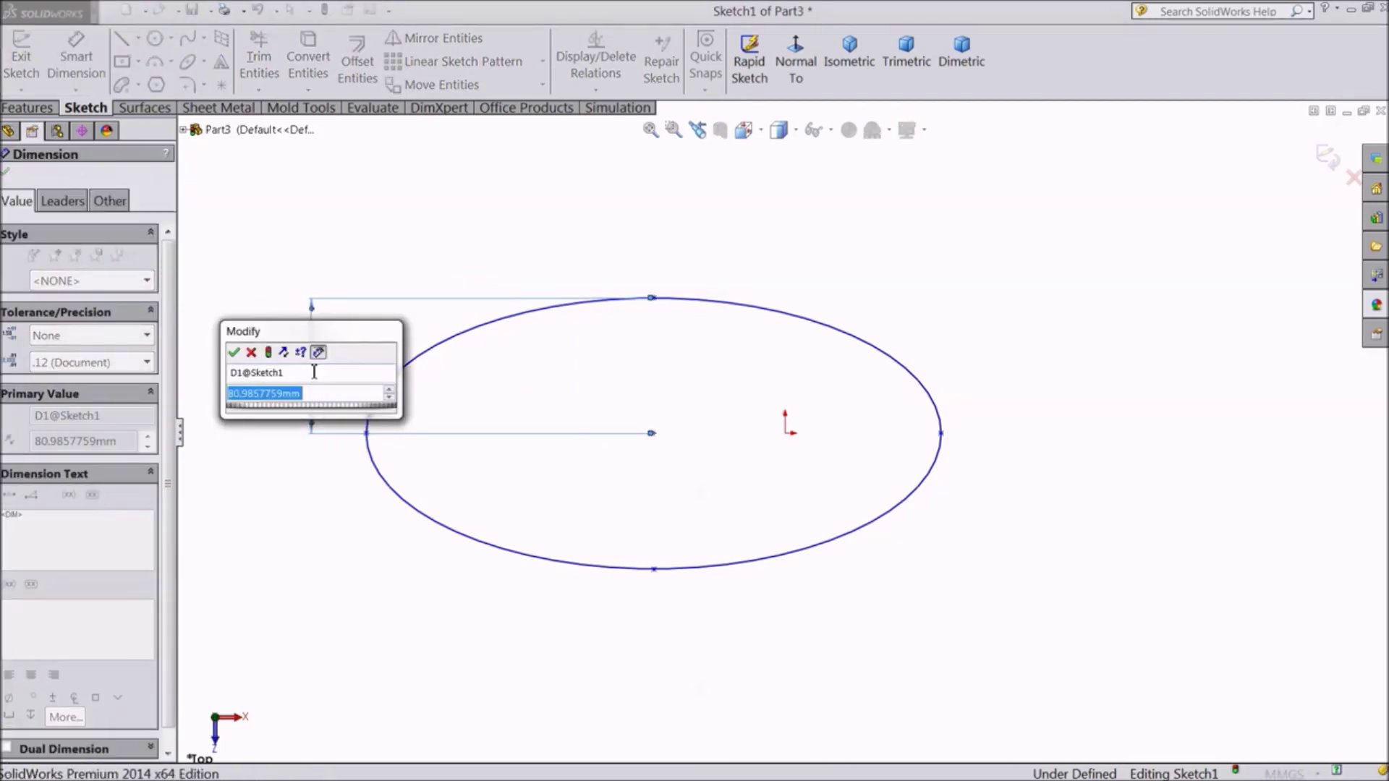
pyautogui.write('70')
pyautogui.press('Return')
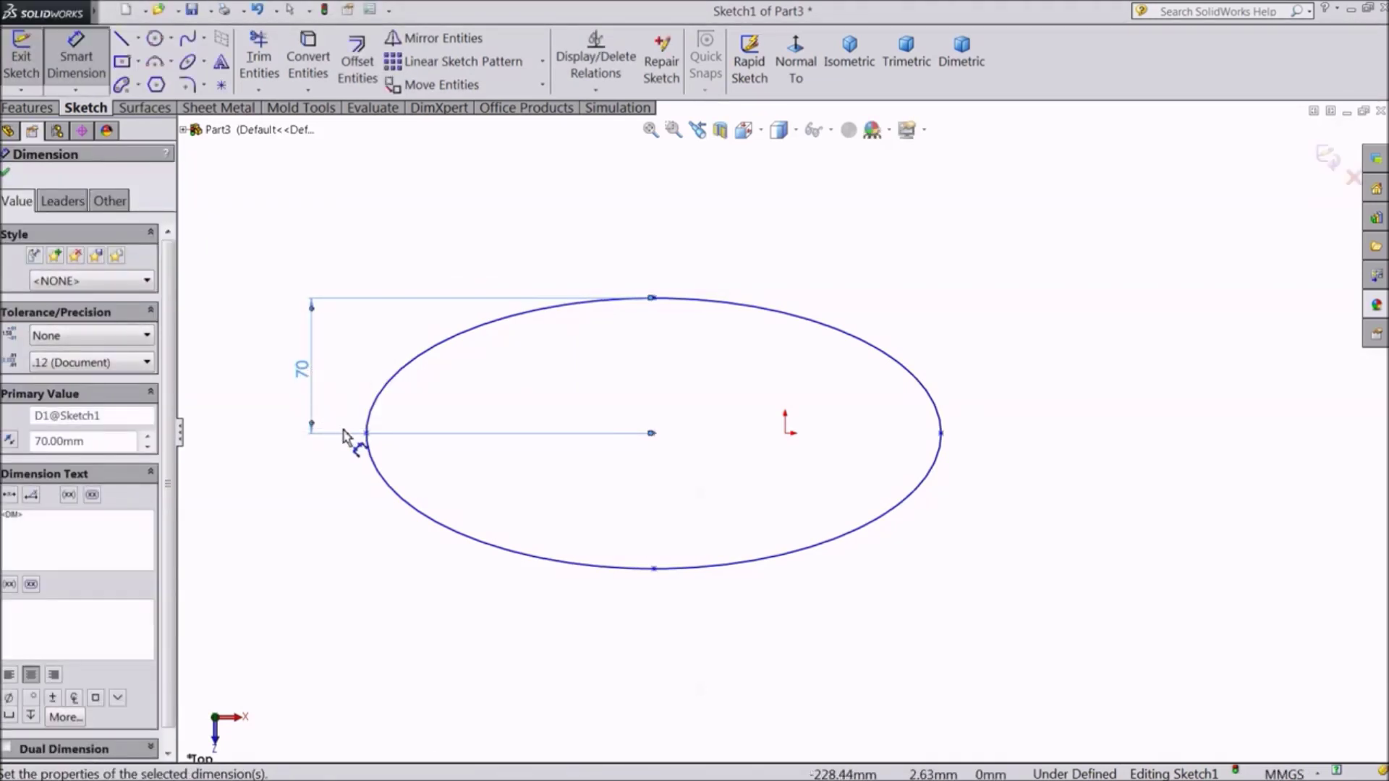
# Step: Dimension the ellipse's major radius, from left vertex to centre, as 100 mm
pyautogui.click(366, 433)
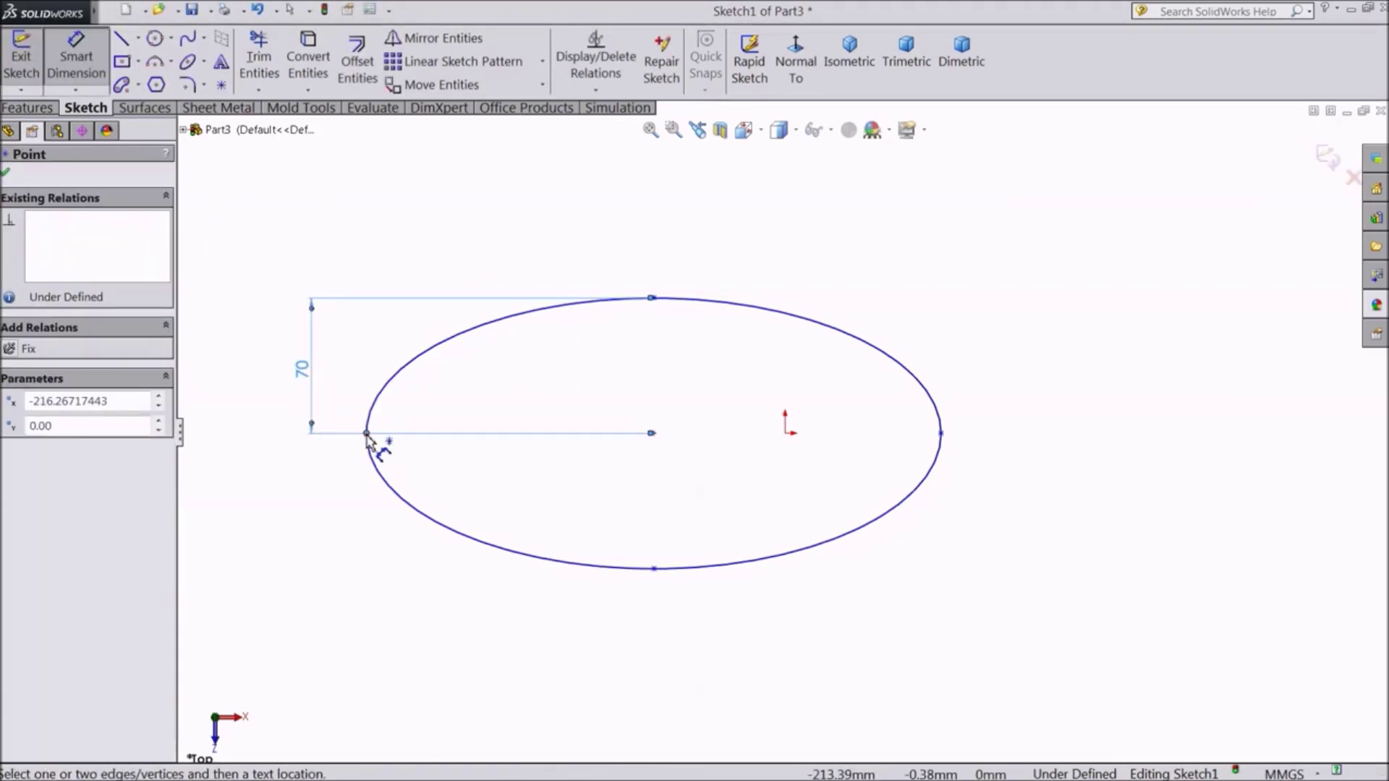
pyautogui.click(651, 434)
pyautogui.click(520, 646)
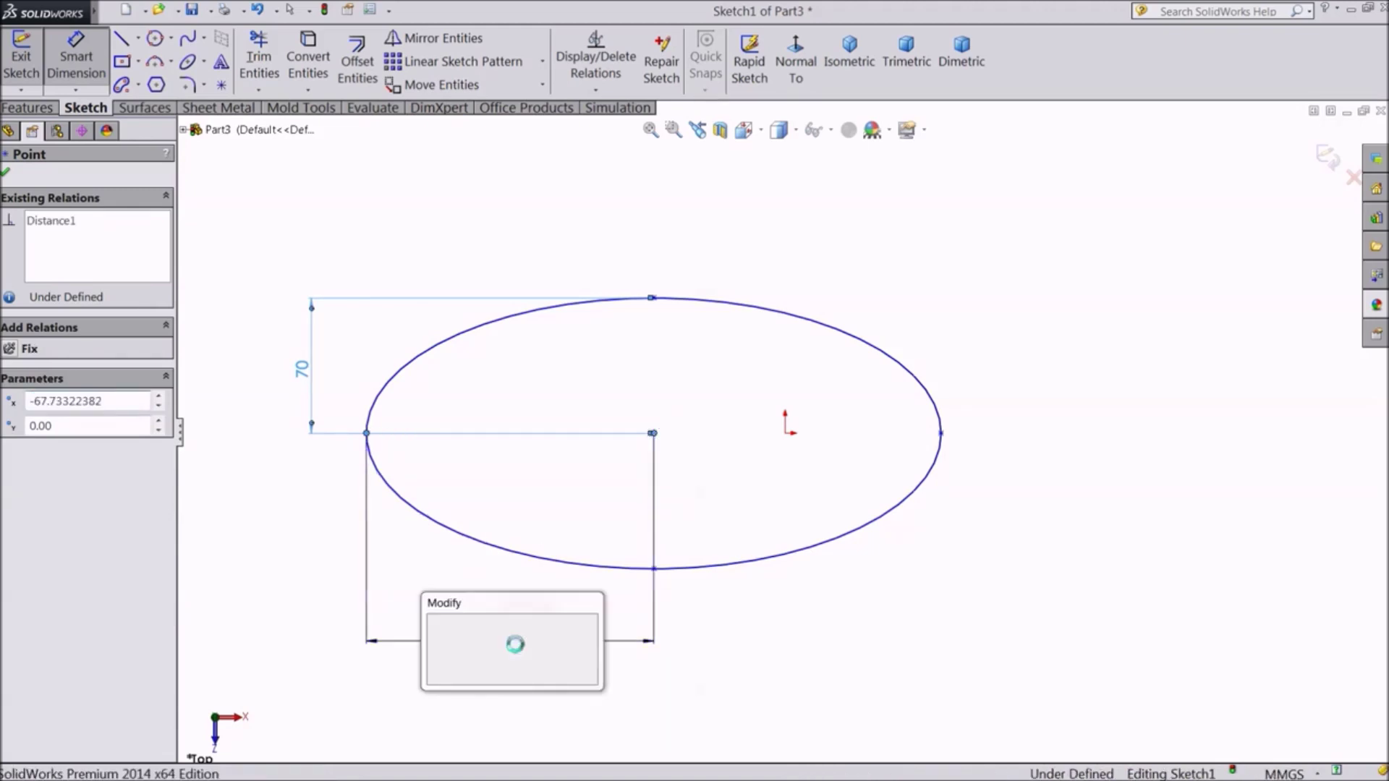
pyautogui.write('100')
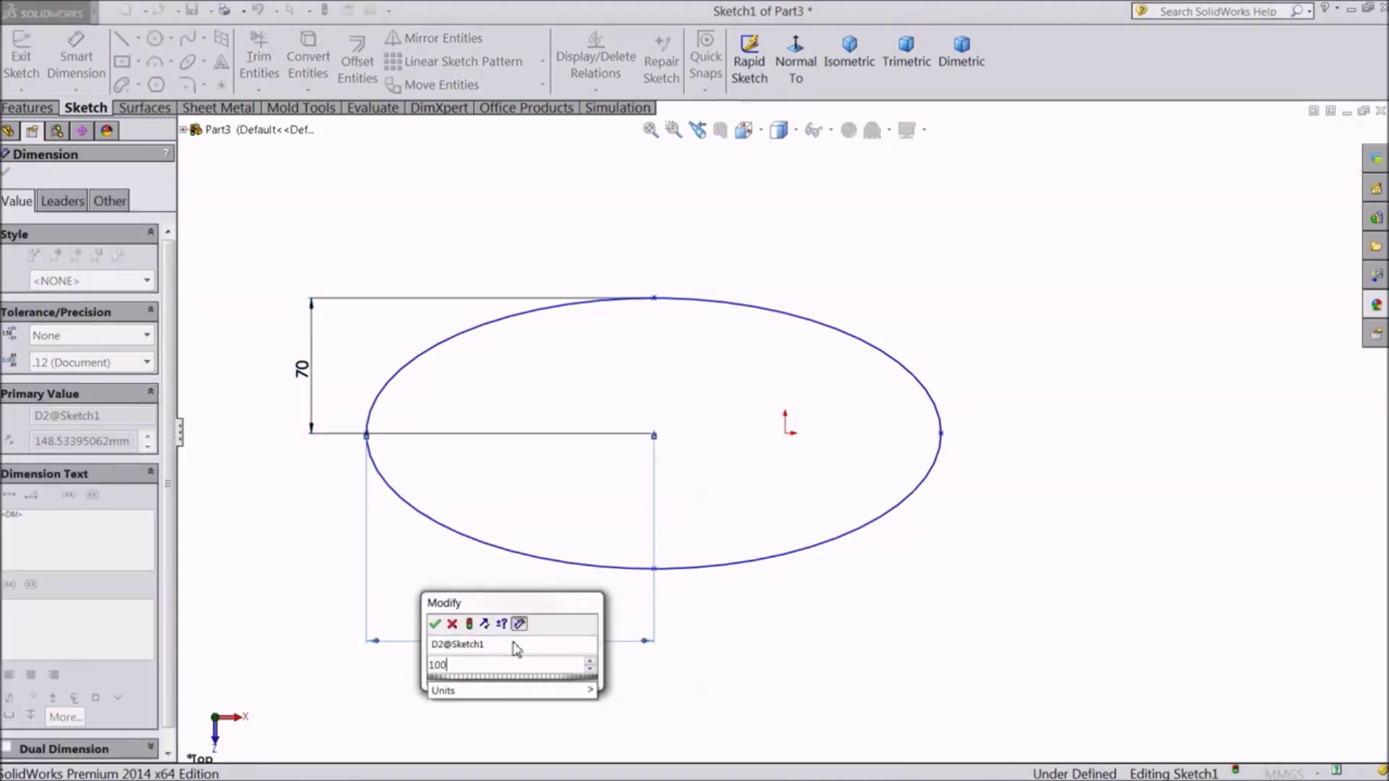
pyautogui.press('Return')
pyautogui.scroll(-1, 610, 543)
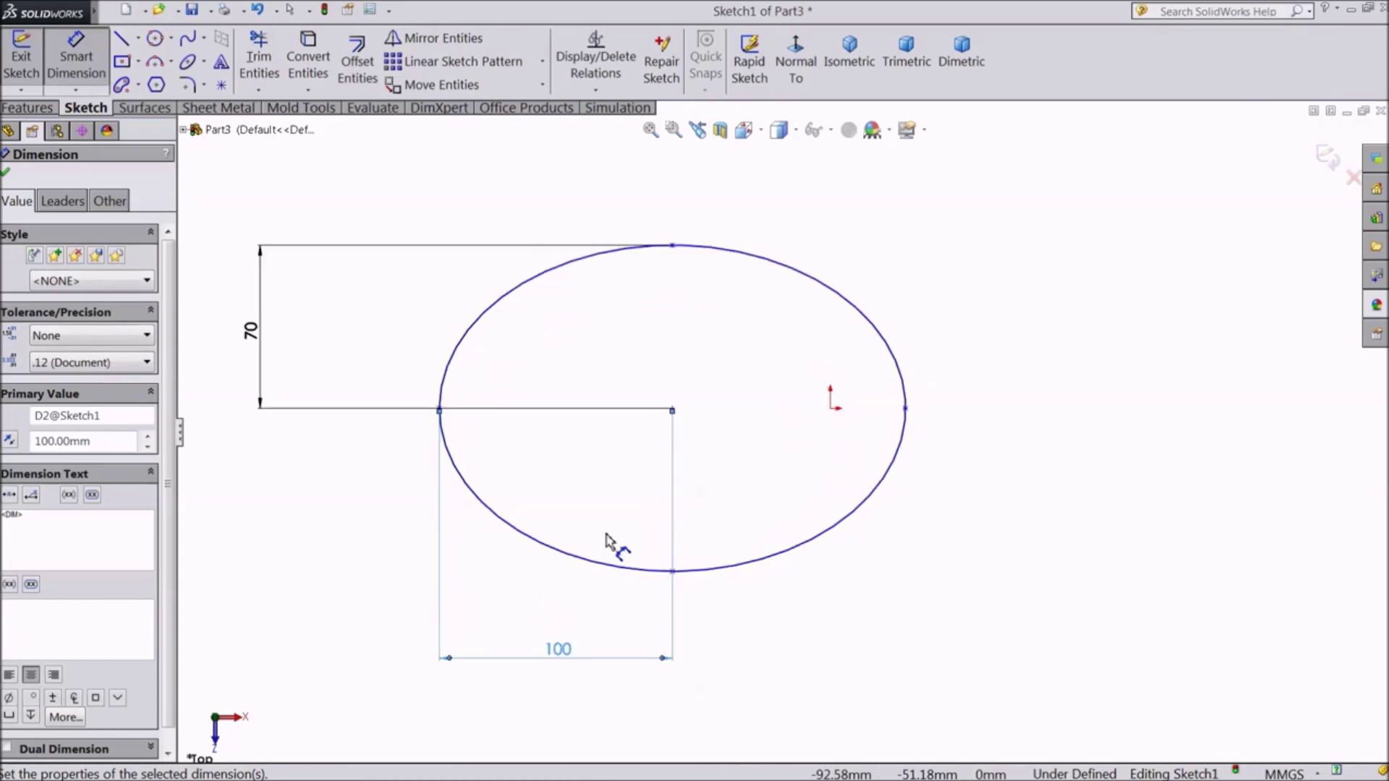
pyautogui.scroll(2, 658, 520)
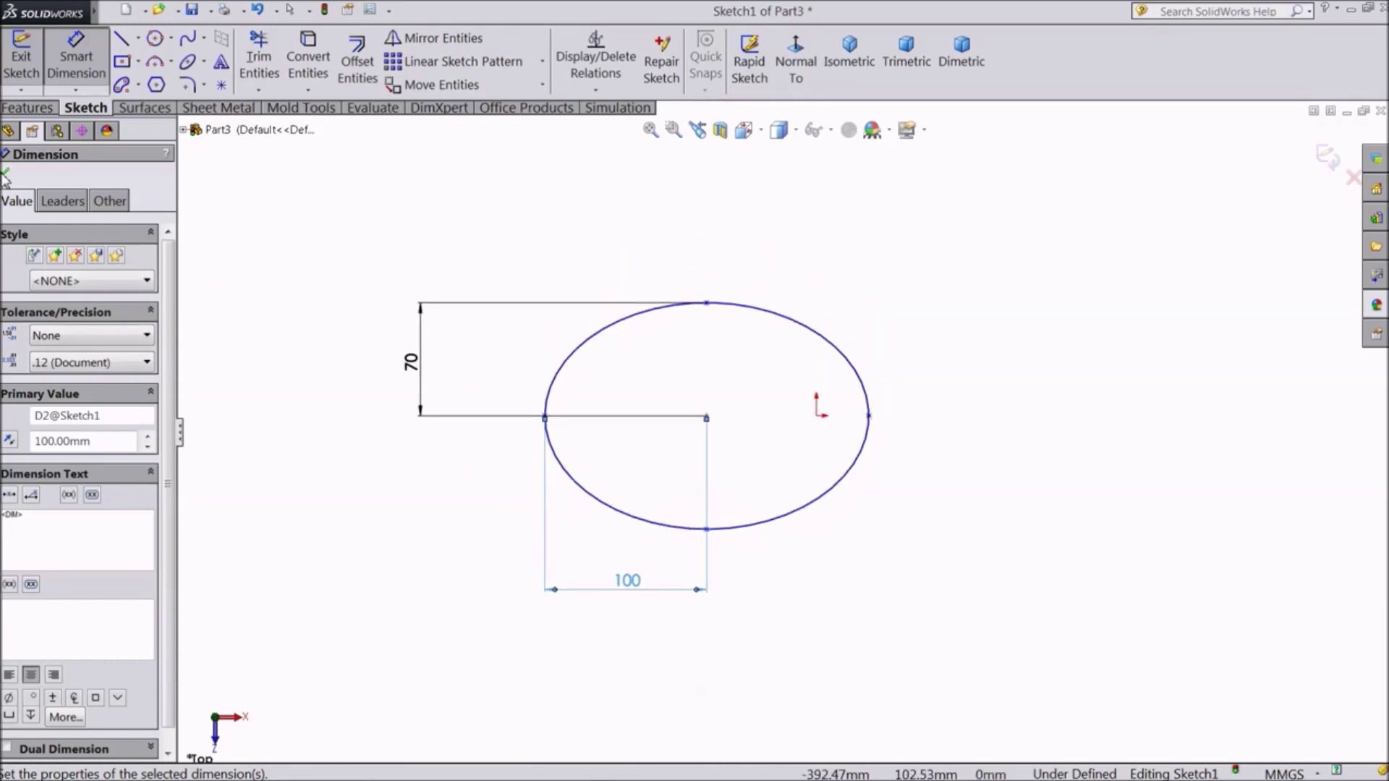
pyautogui.press('Escape')
# Step: Make the ellipse centre, left point and origin horizontal, then drag the centre beside the origin
pyautogui.scroll(-2, 643, 434)
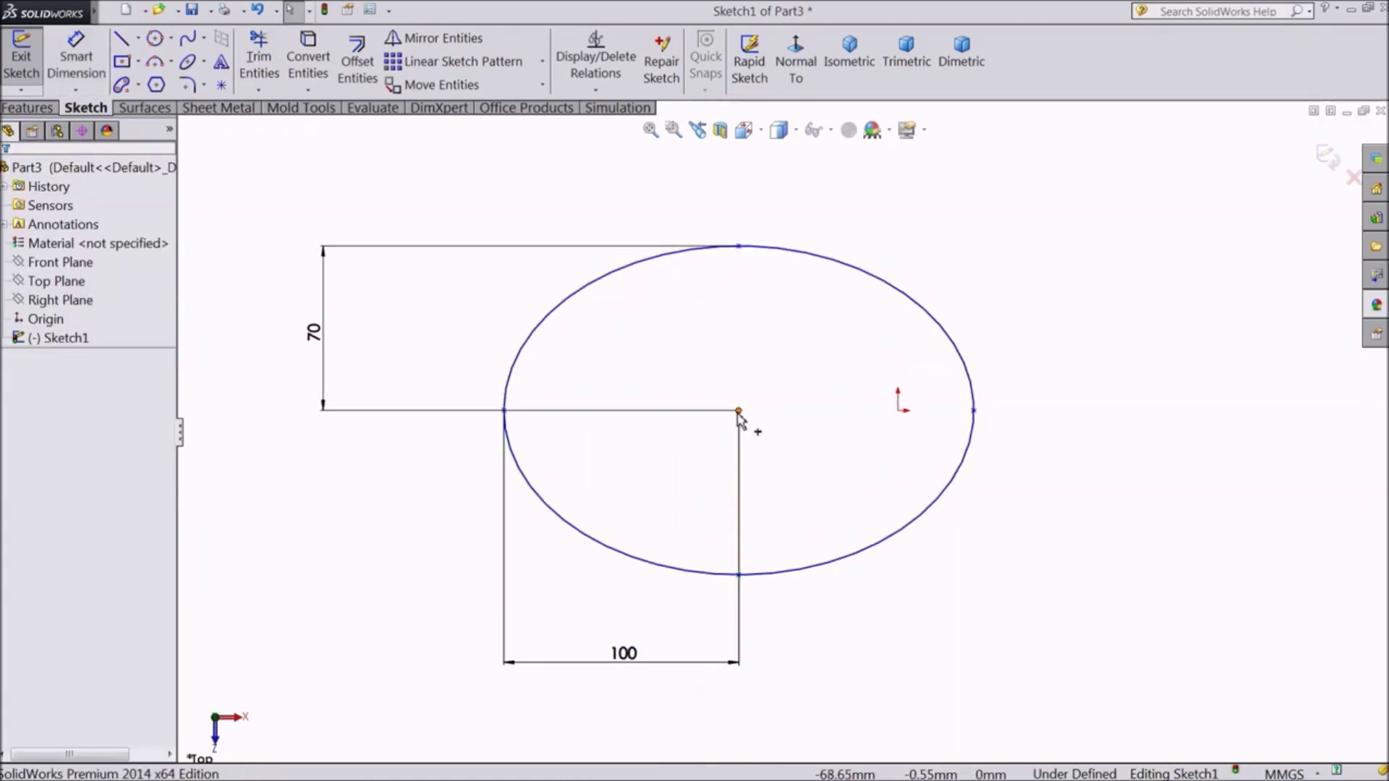
pyautogui.click(739, 412)
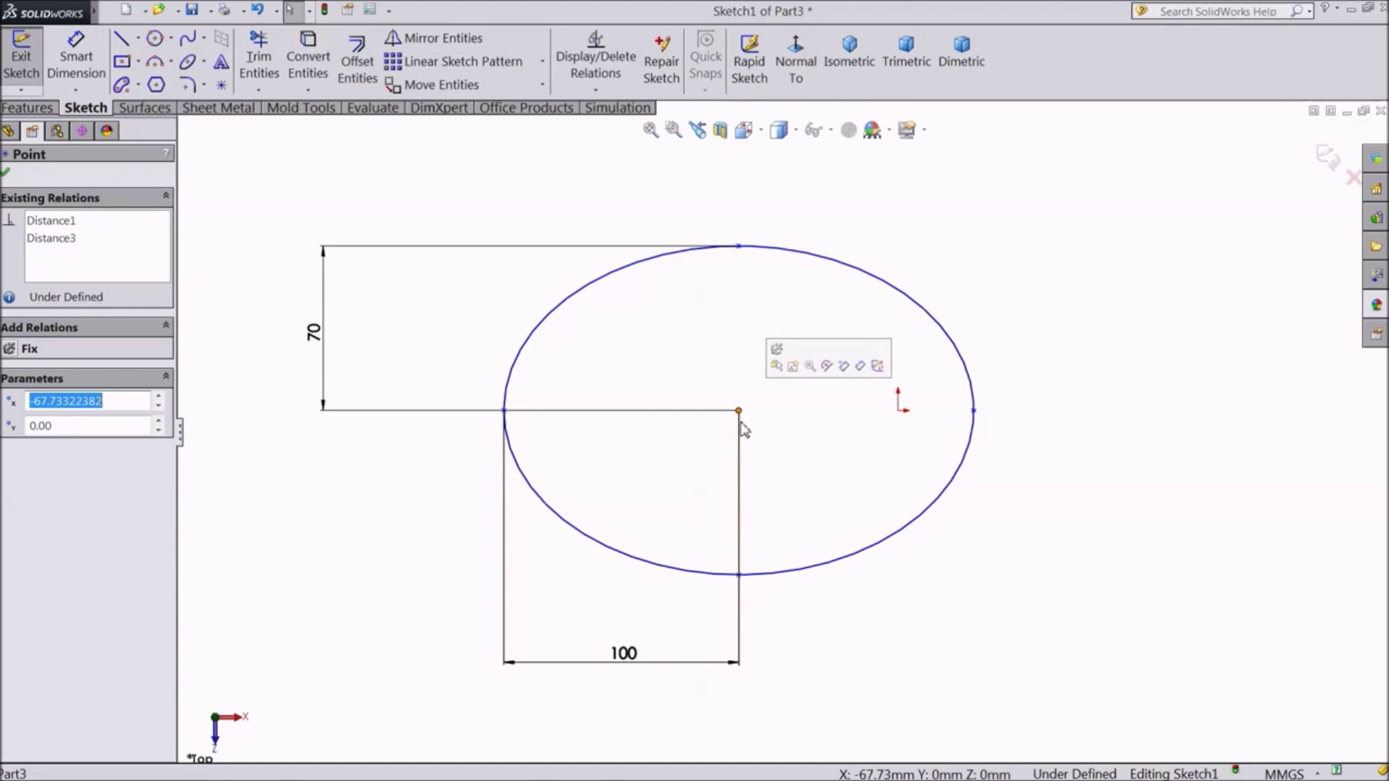
pyautogui.keyDown('ctrl'); pyautogui.click(504, 411); pyautogui.keyUp('ctrl')
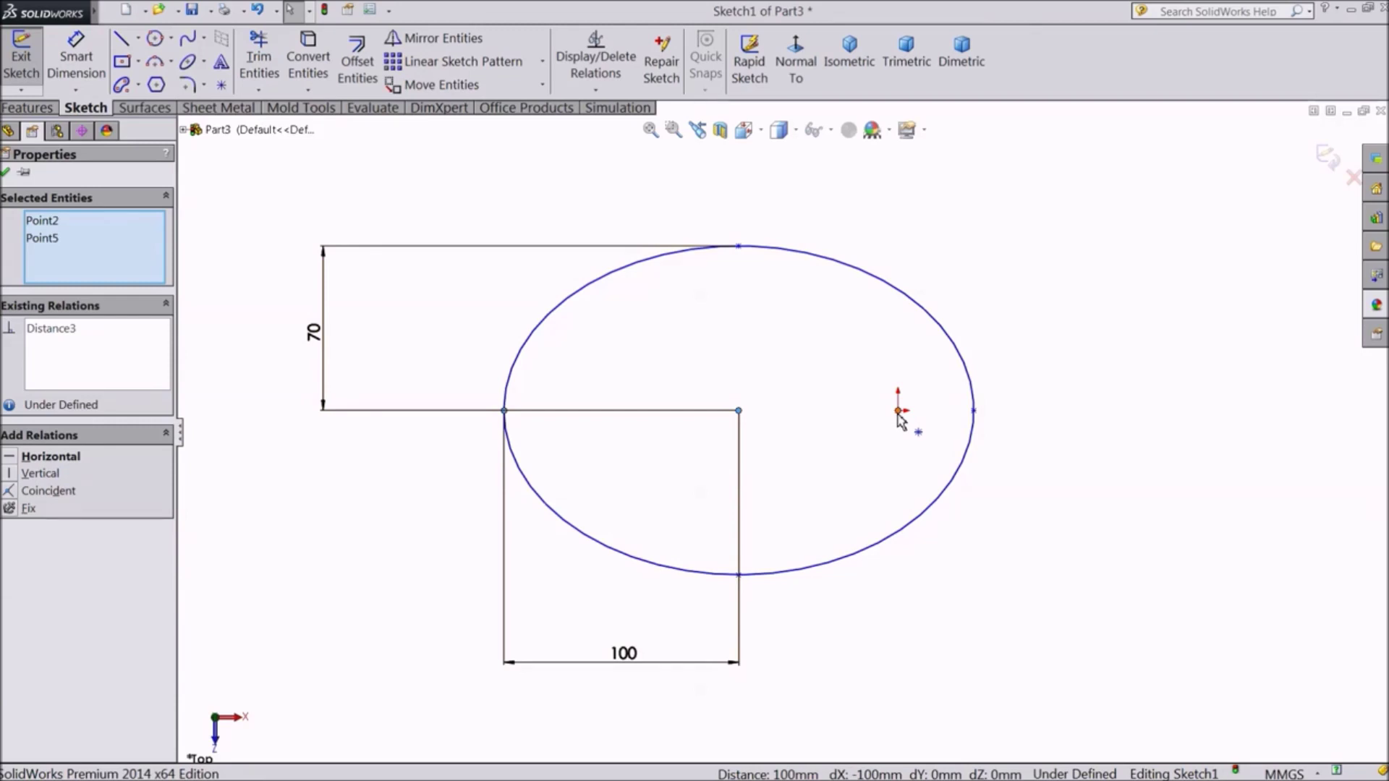
pyautogui.keyDown('ctrl'); pyautogui.click(898, 411); pyautogui.keyUp('ctrl')
pyautogui.click(938, 360)
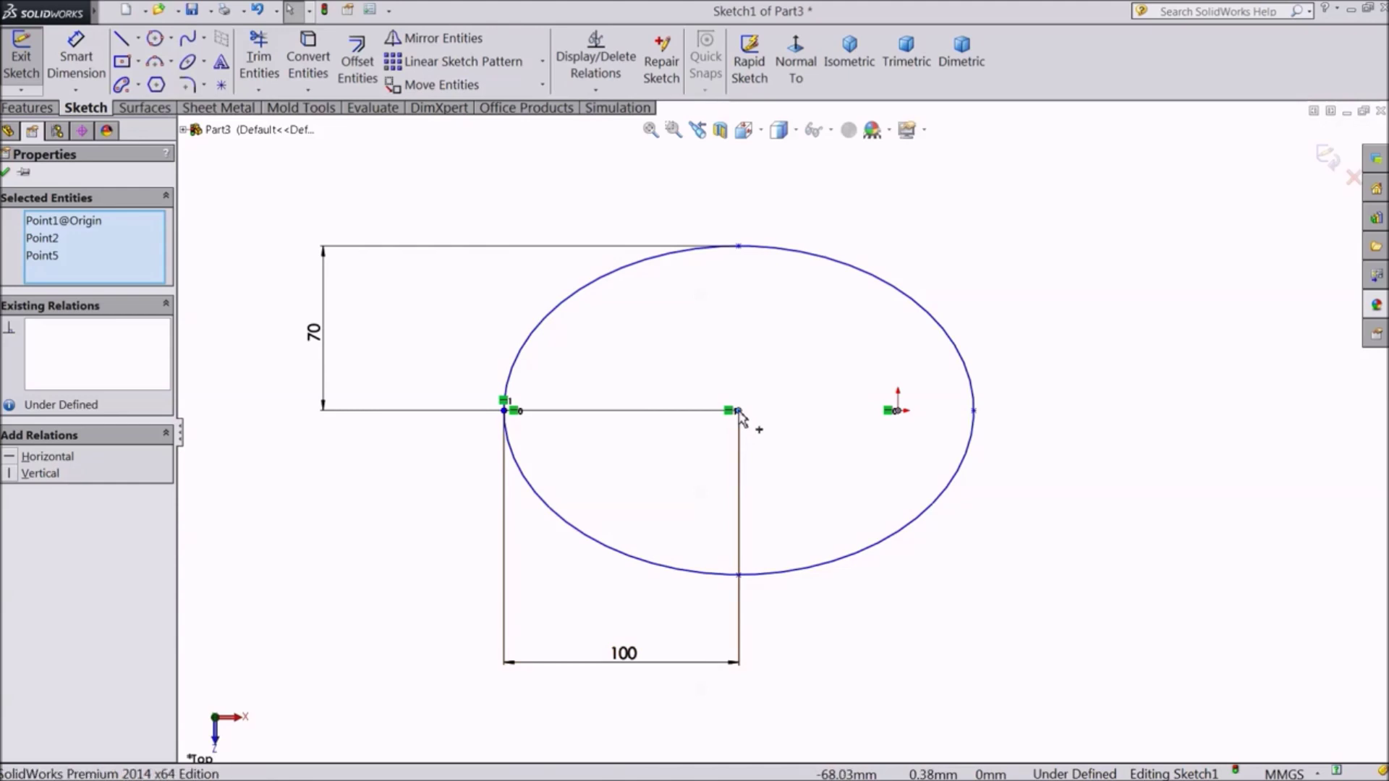
pyautogui.moveTo(739, 412); pyautogui.dragTo(929, 414)
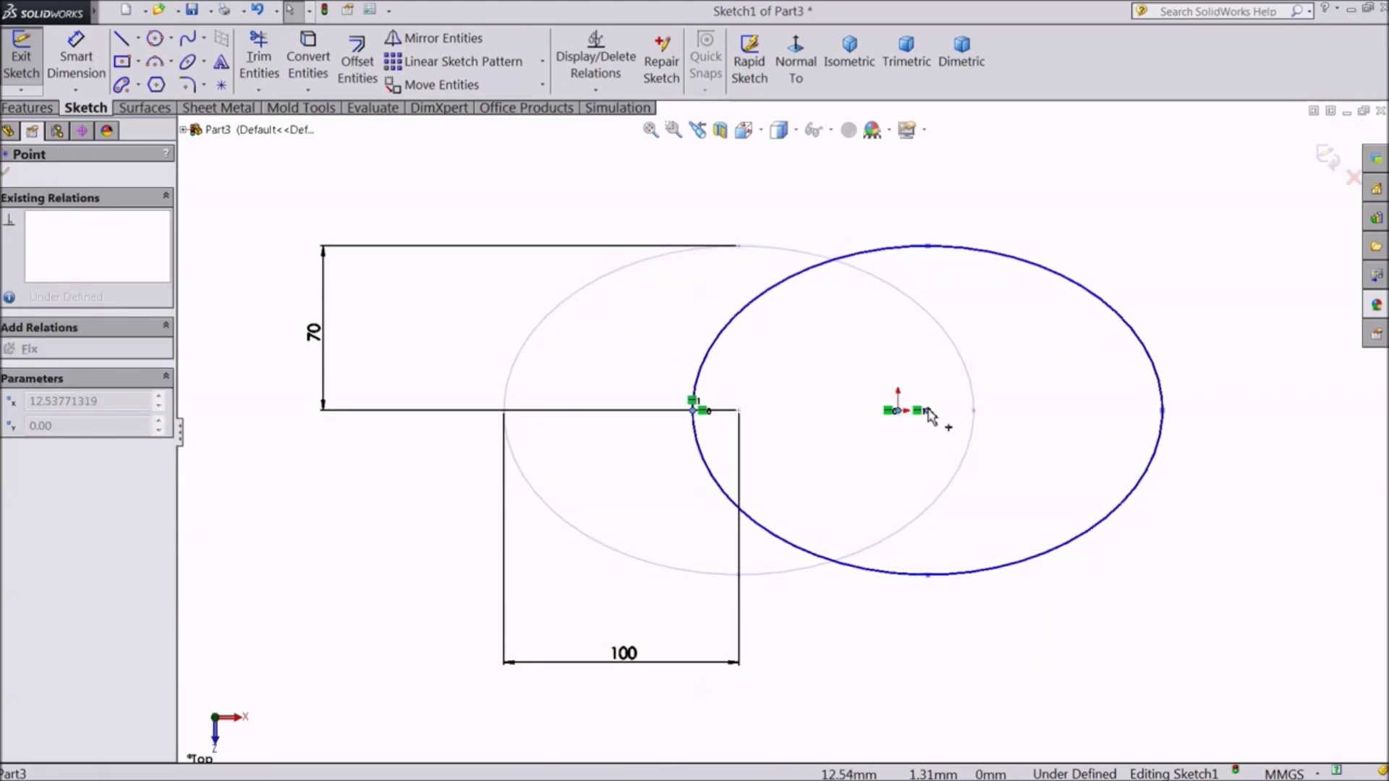
pyautogui.moveTo(928, 416); pyautogui.dragTo(928, 411)
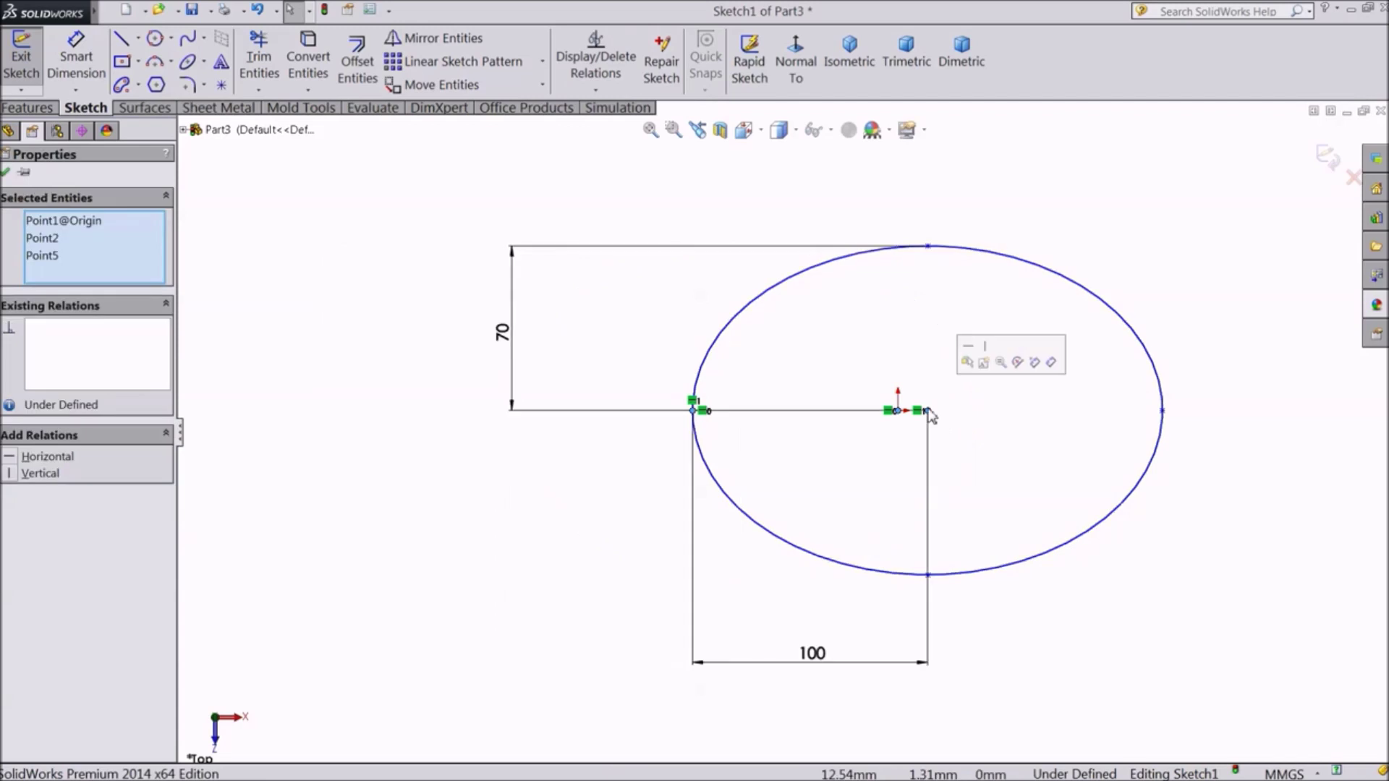
pyautogui.click(5, 174)
# Step: Make the ellipse centre coincident with the origin, fully defining the sketch
pyautogui.scroll(-4, 962, 419)
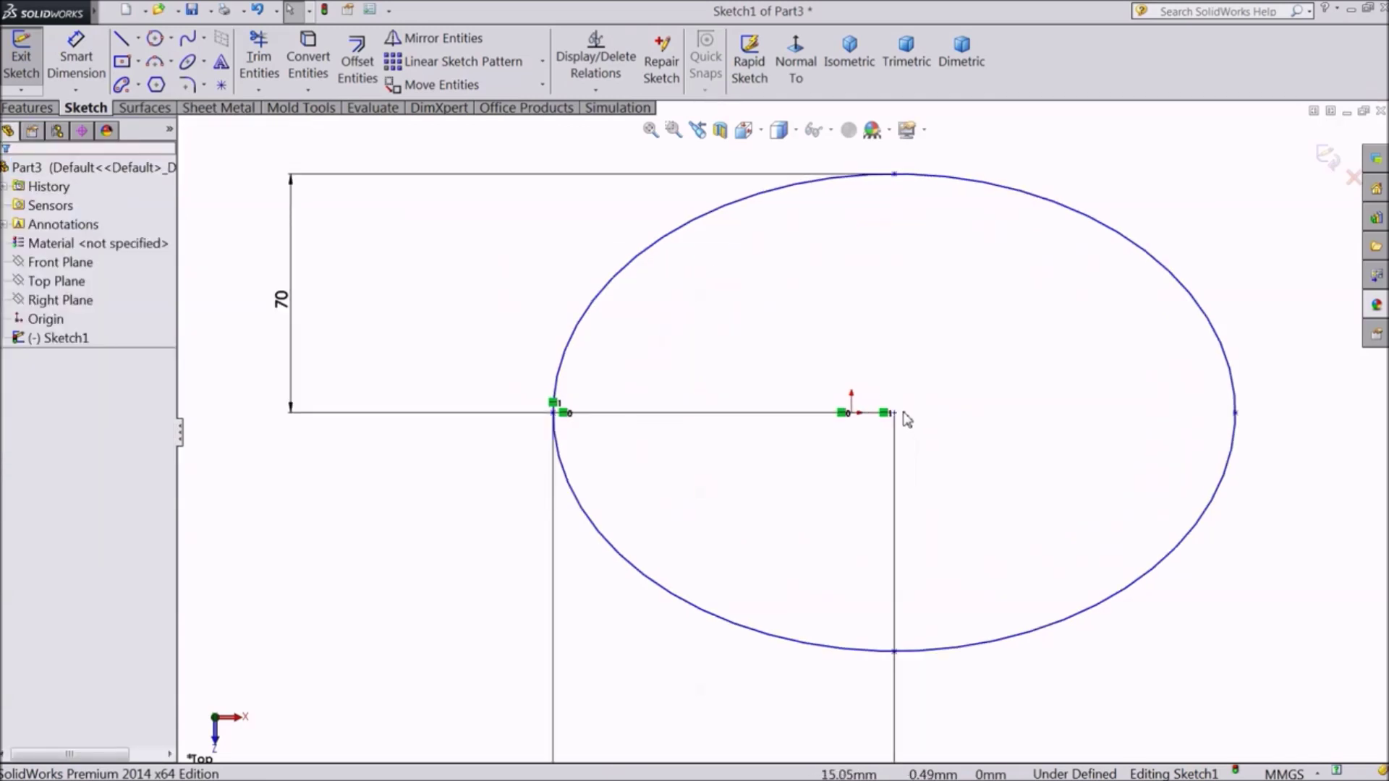
pyautogui.click(894, 416)
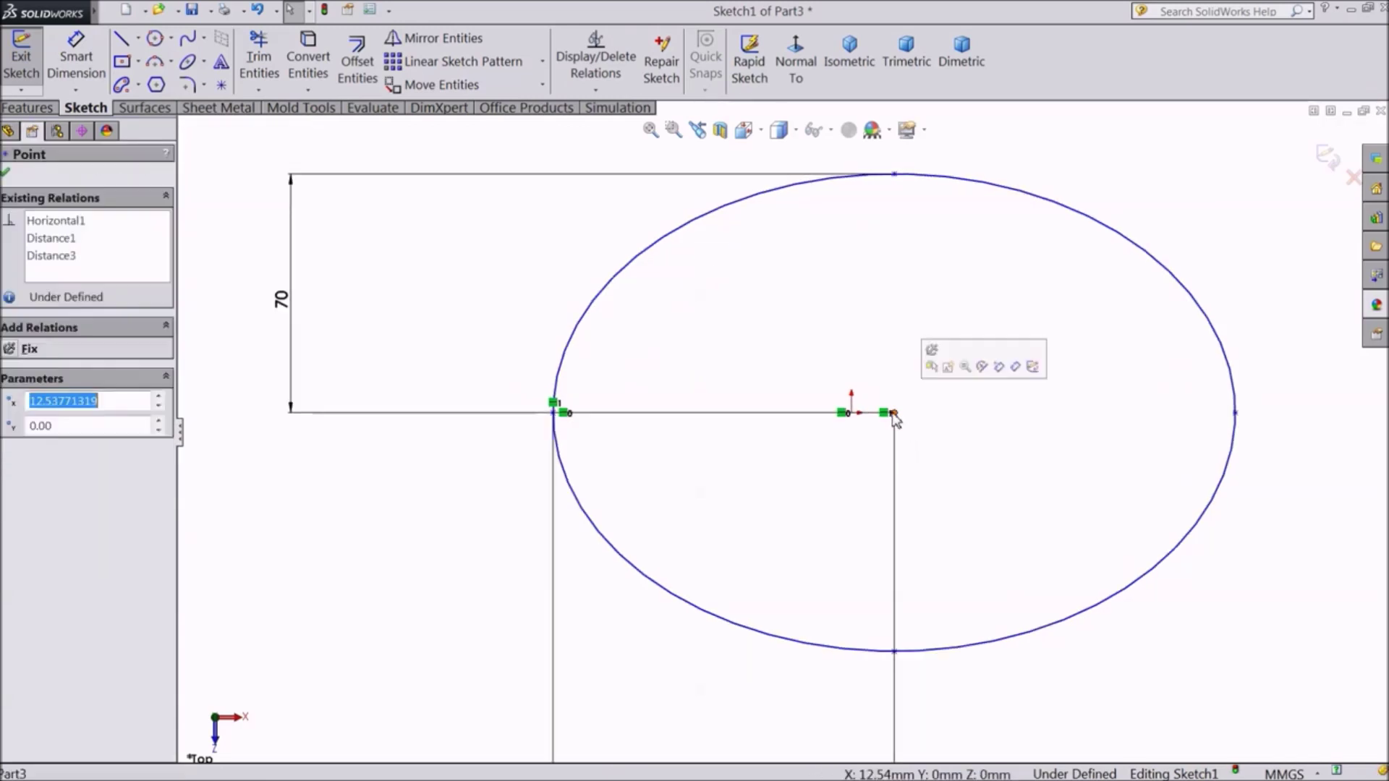
pyautogui.keyDown('ctrl'); pyautogui.click(852, 415); pyautogui.keyUp('ctrl')
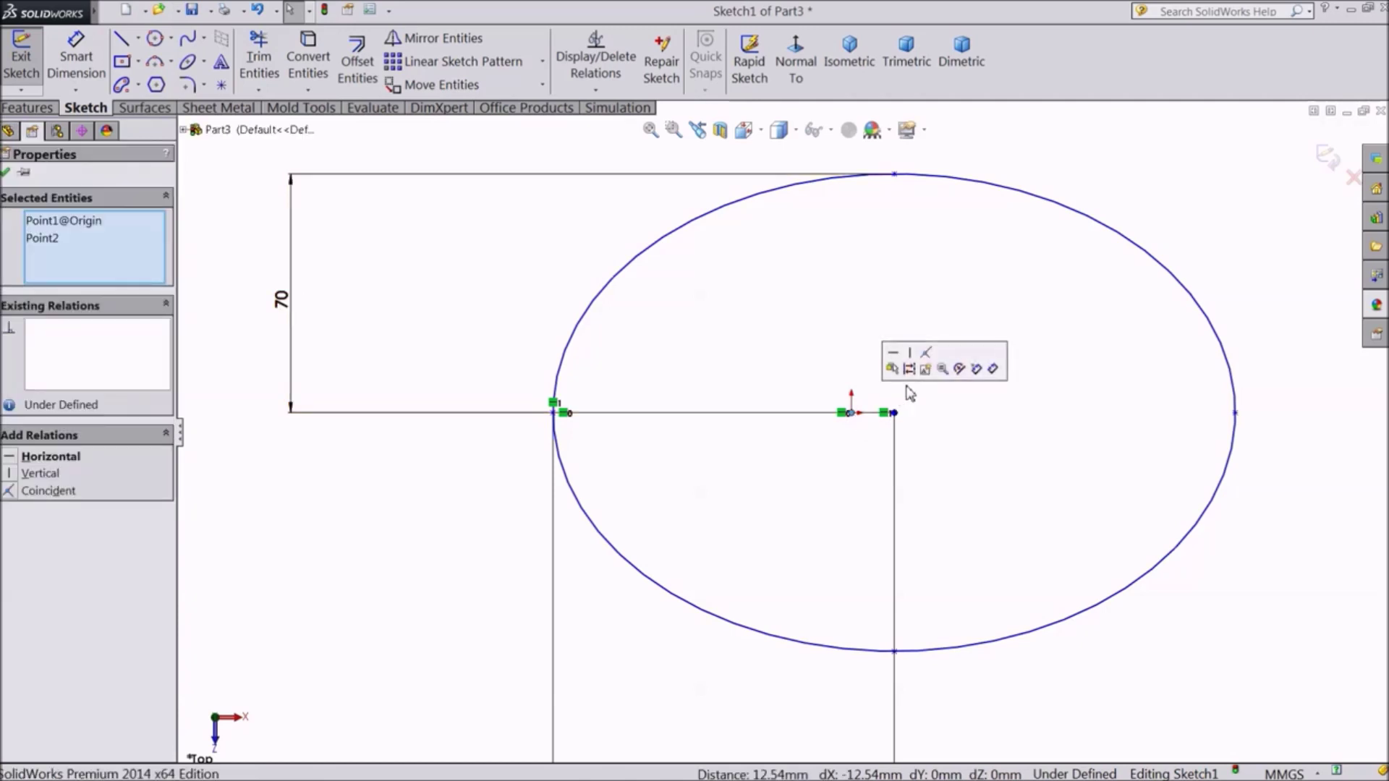
pyautogui.click(926, 354)
pyautogui.press('f')
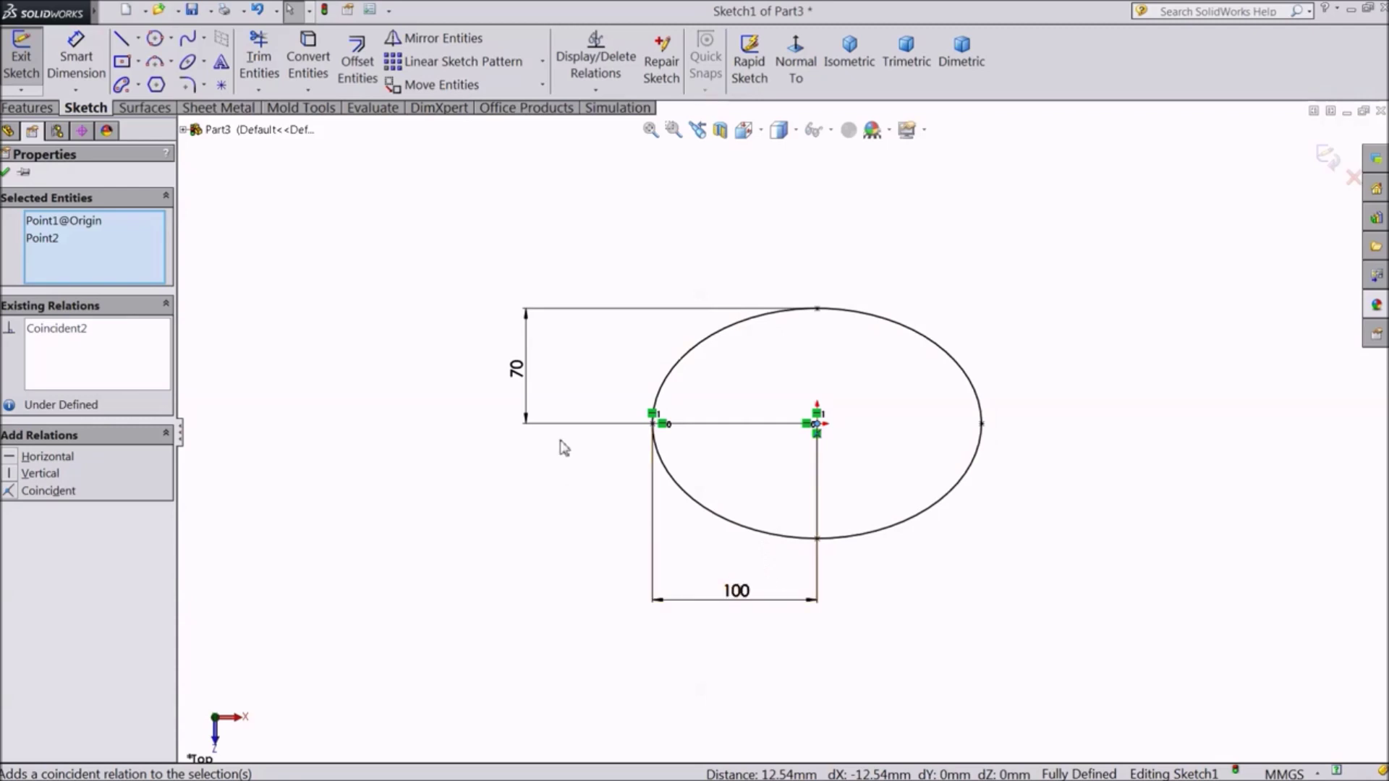
pyautogui.scroll(2, 756, 440)
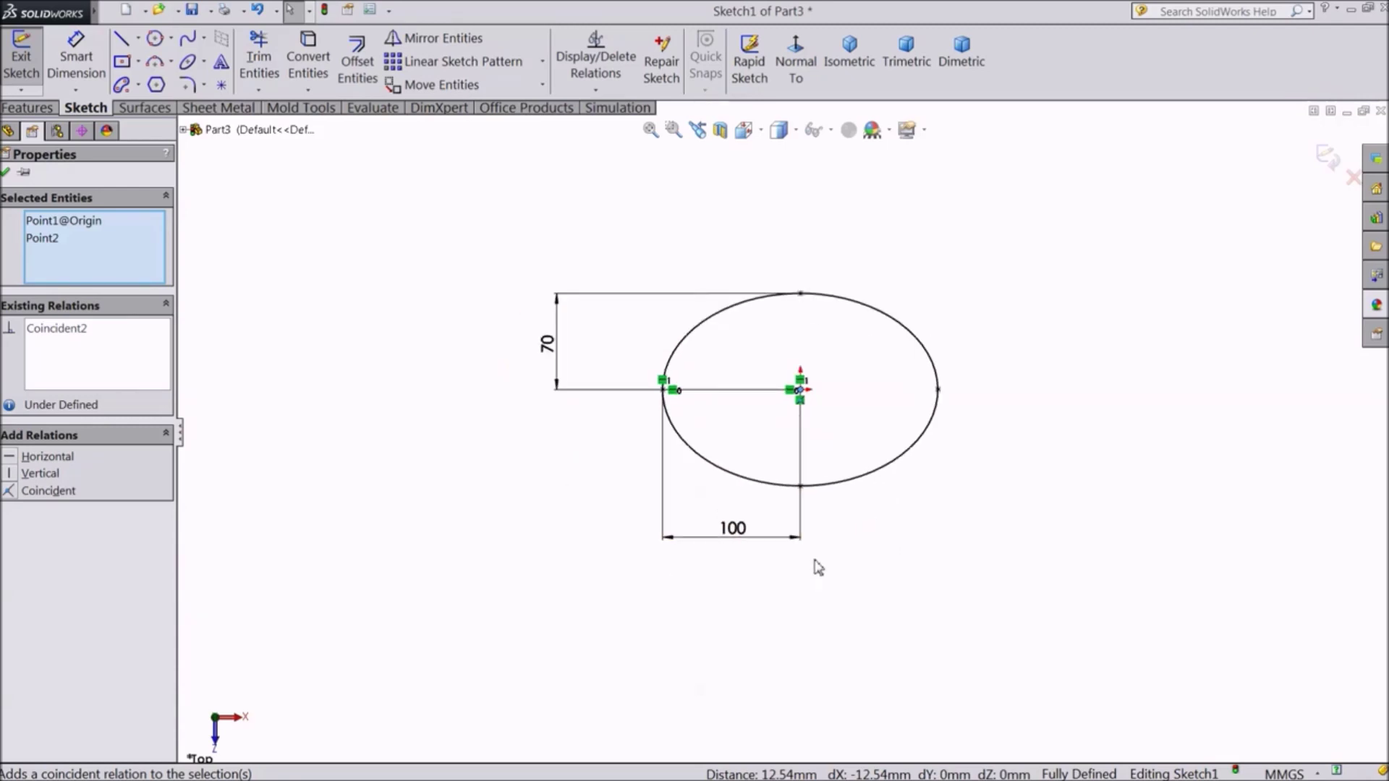
pyautogui.scroll(-2, 808, 495)
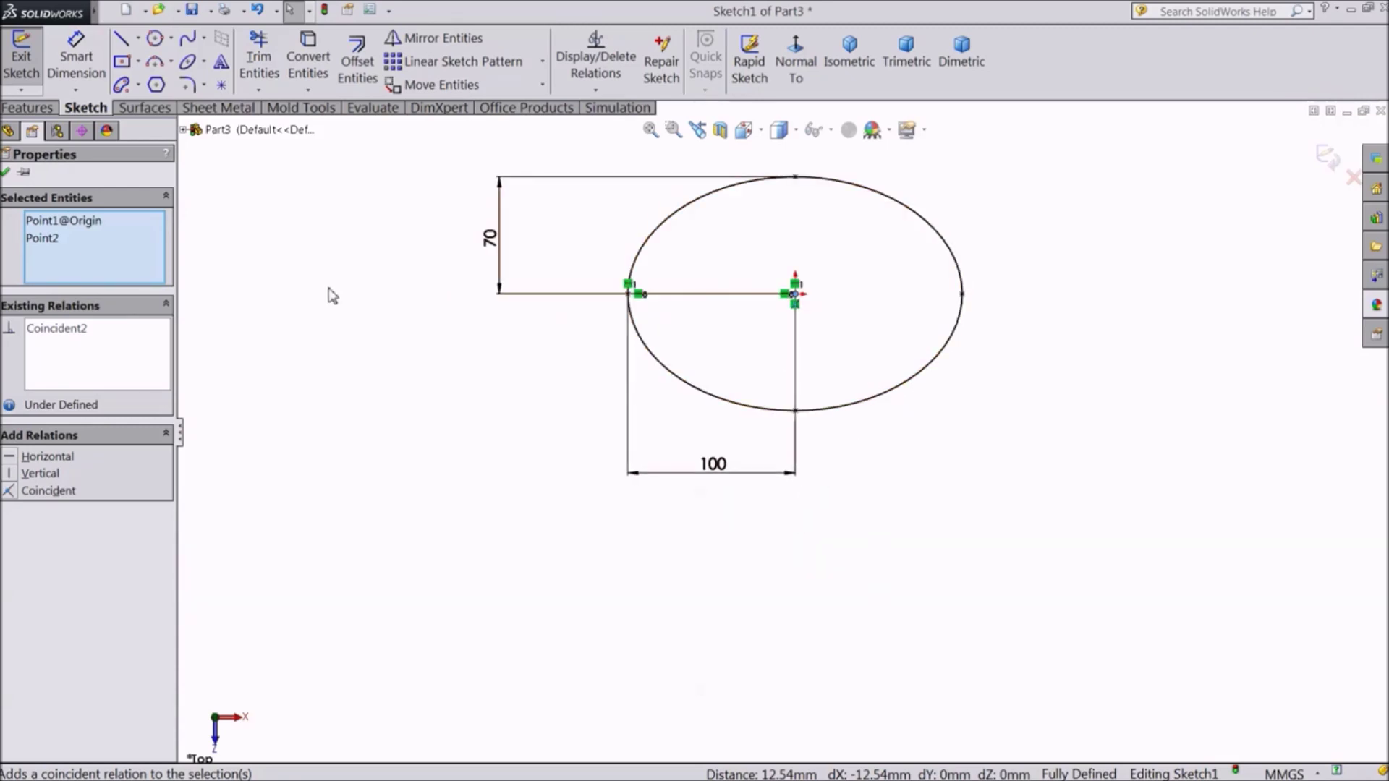
# Step: Draw a partial ellipse below the first one, open at its upper right
pyautogui.click(204, 61)
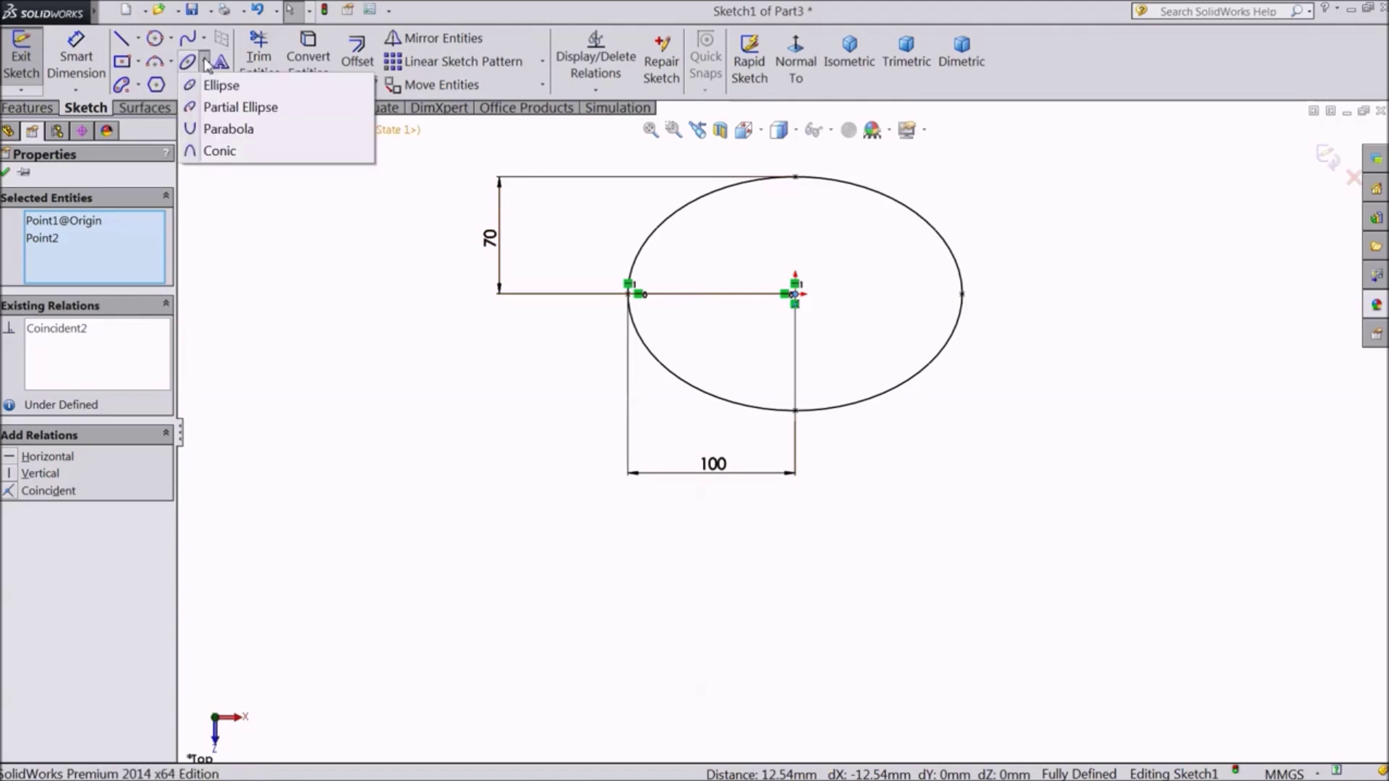
pyautogui.click(217, 109)
pyautogui.scroll(2, 788, 579)
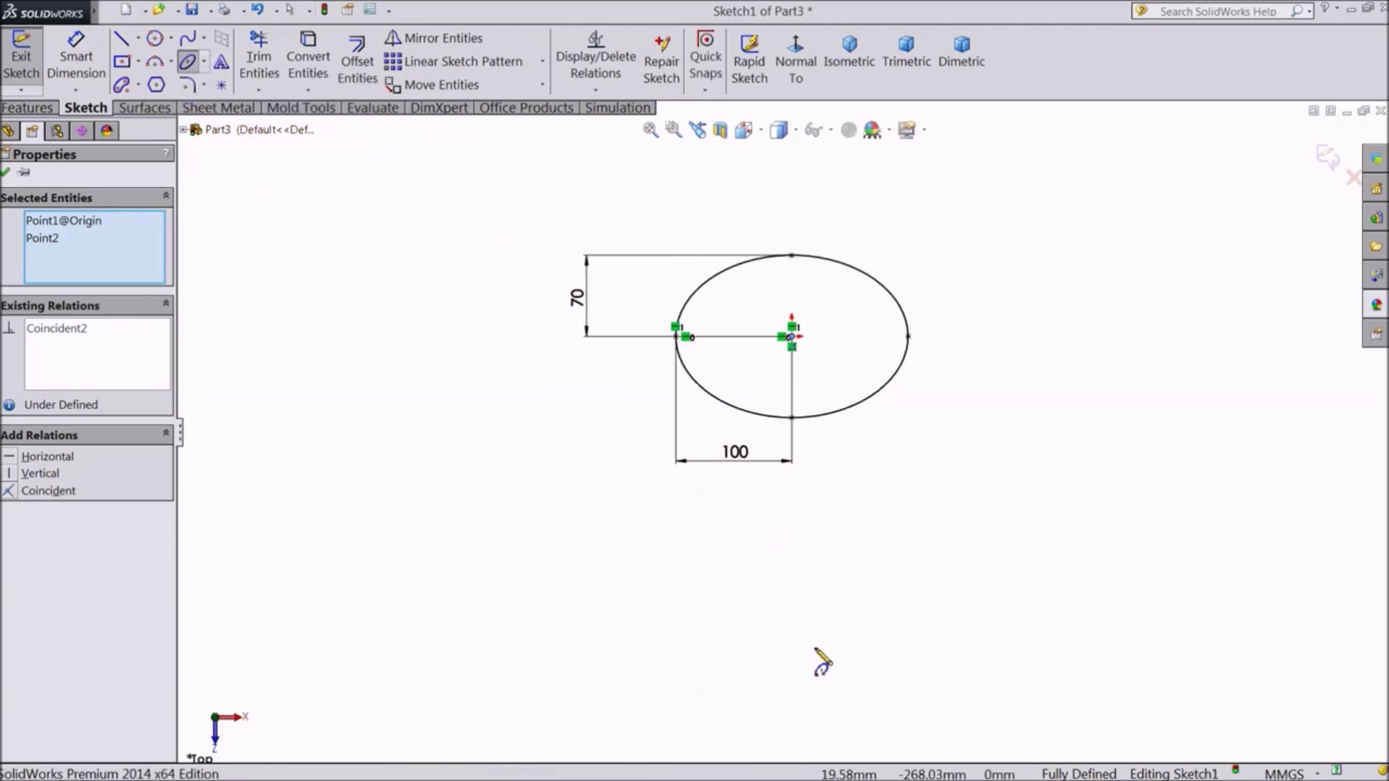
pyautogui.scroll(-2, 791, 602)
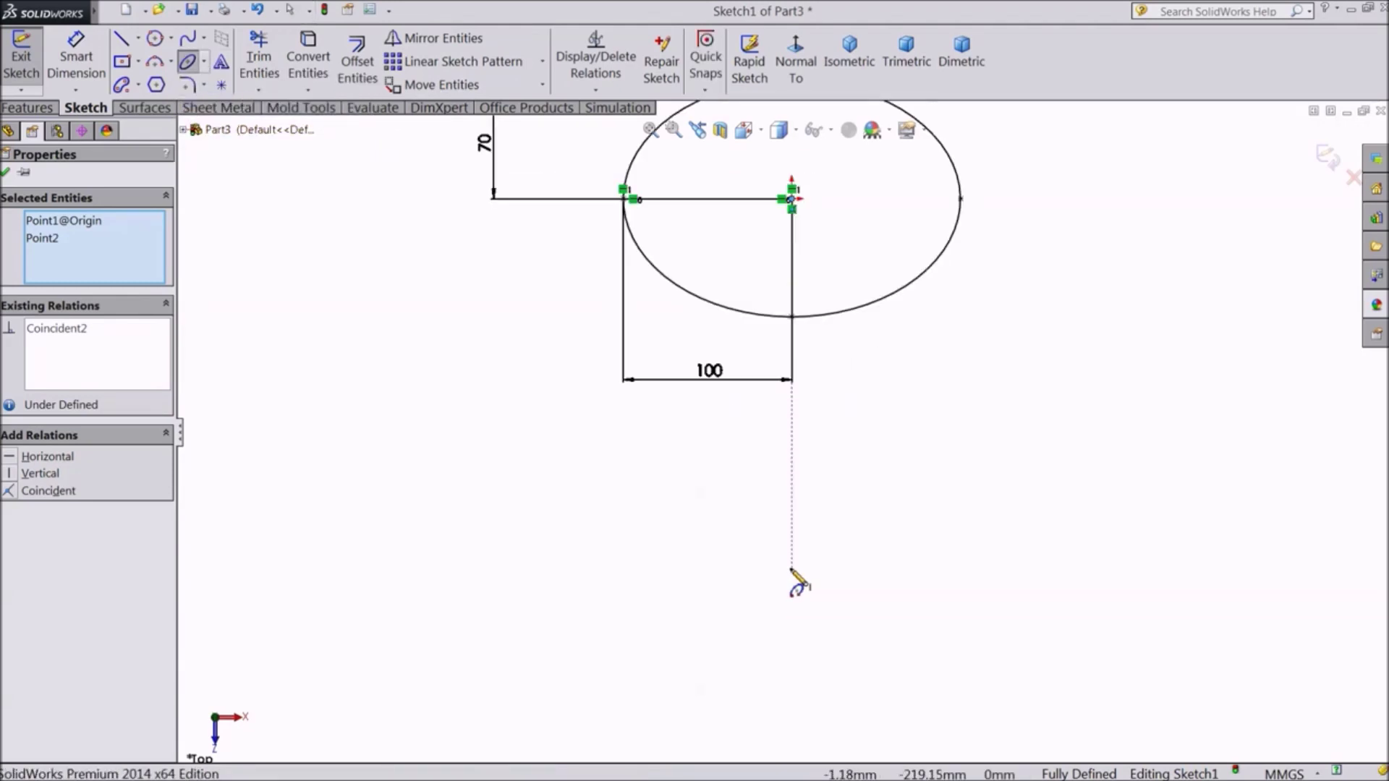
pyautogui.click(791, 569)
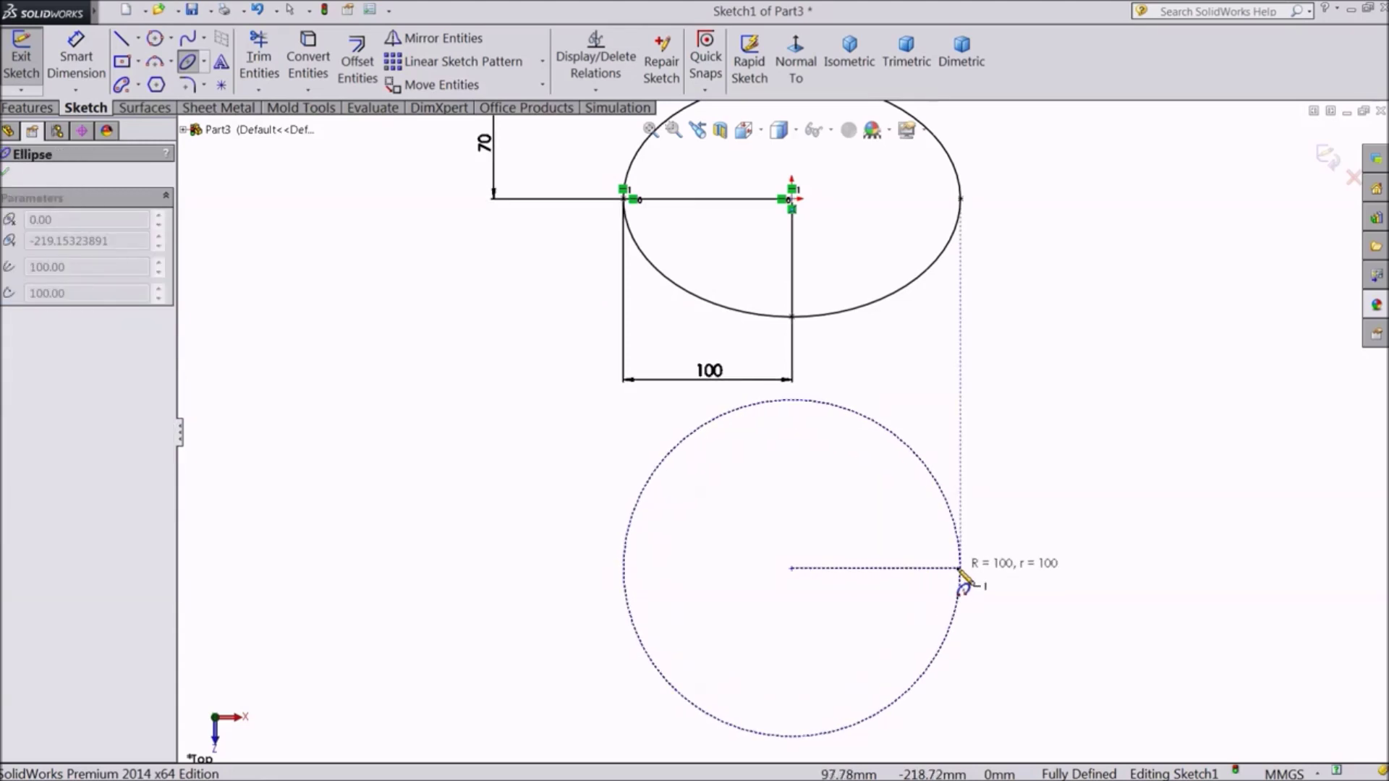
pyautogui.click(961, 568)
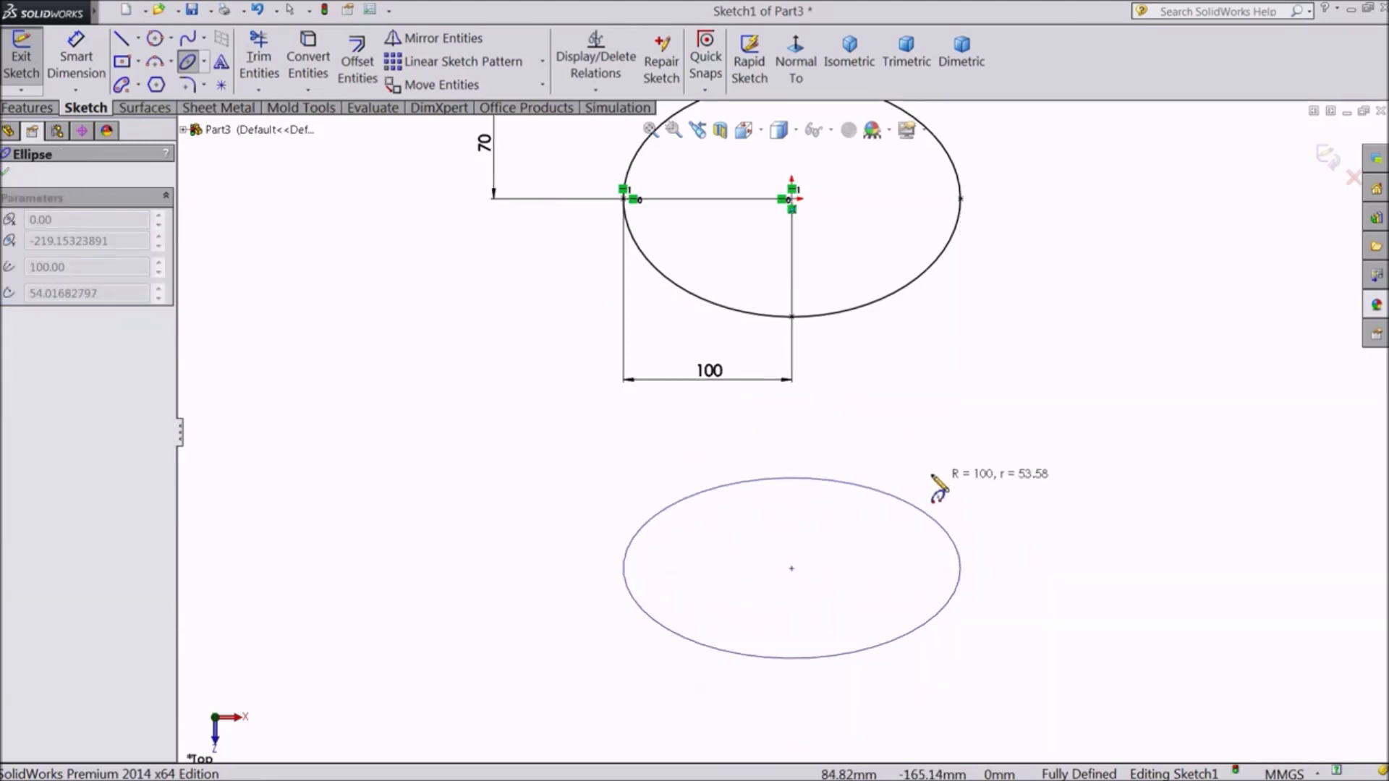
pyautogui.click(770, 477)
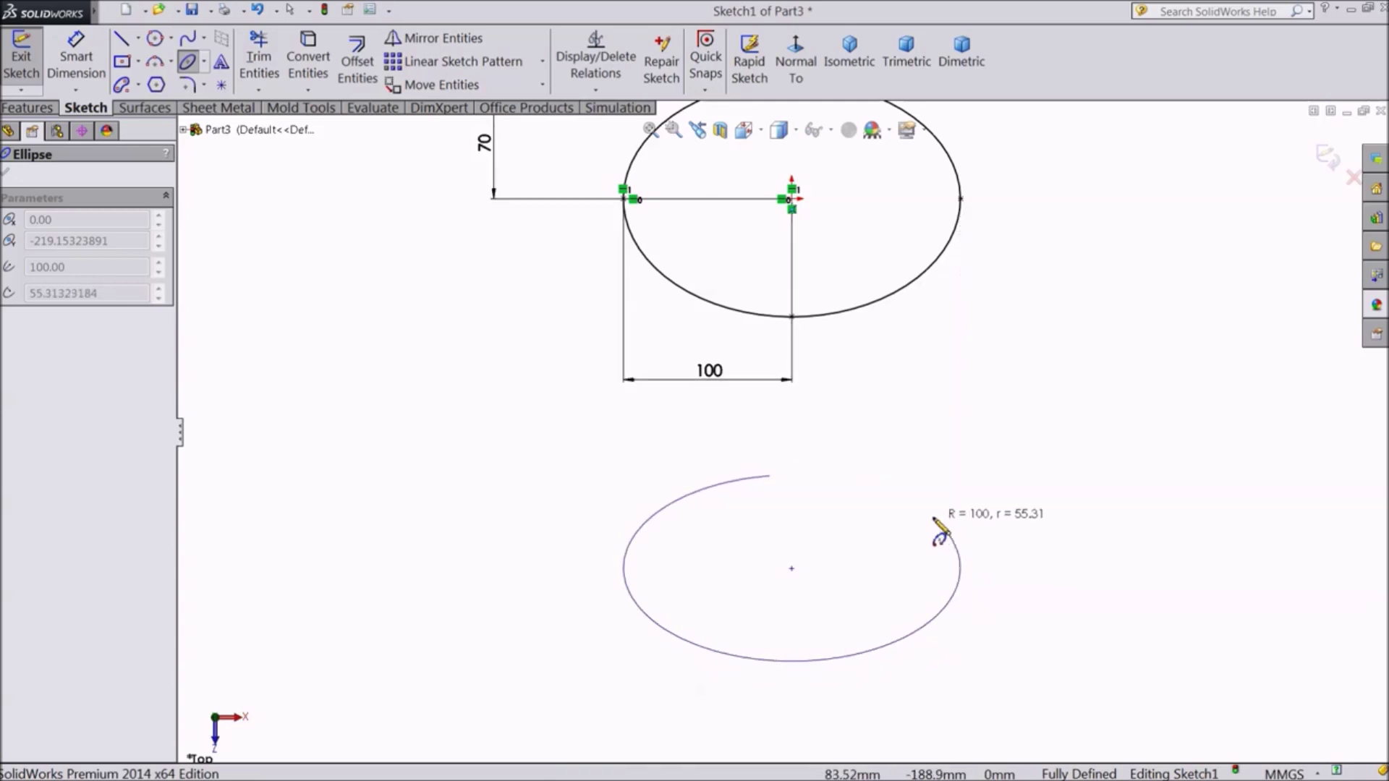
pyautogui.click(934, 519)
pyautogui.rightClick(1006, 488)
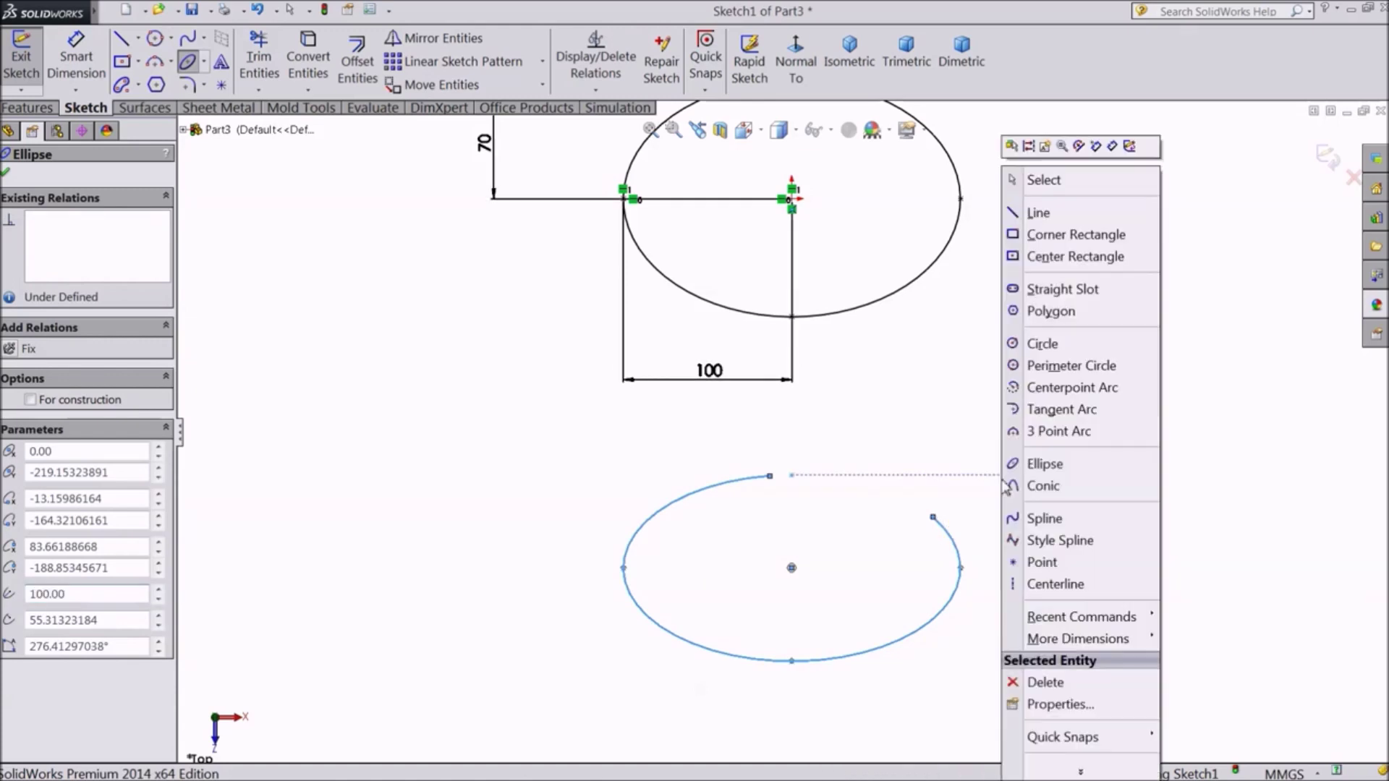
pyautogui.click(1066, 186)
# Step: Drag the arc's upper open end further to the right
pyautogui.scroll(-3, 782, 660)
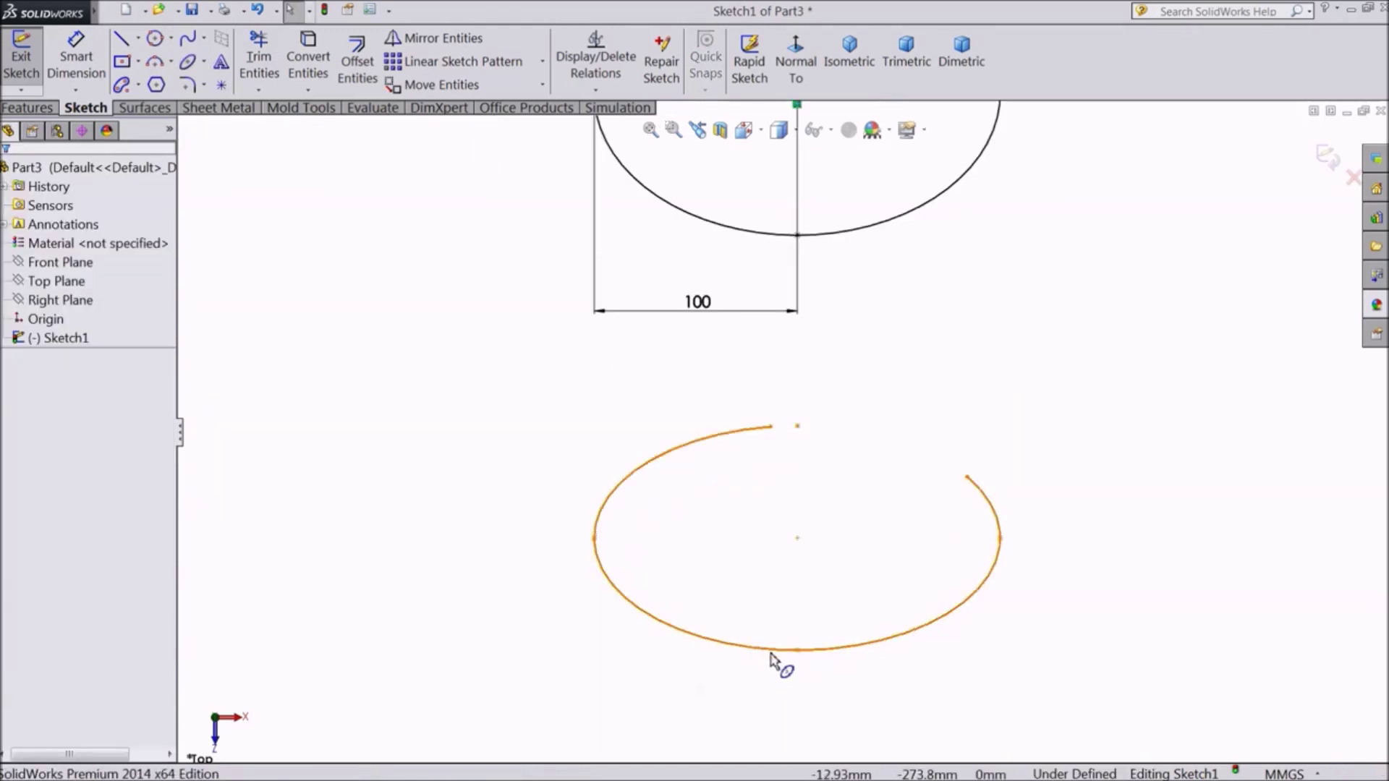
pyautogui.scroll(-2, 839, 589)
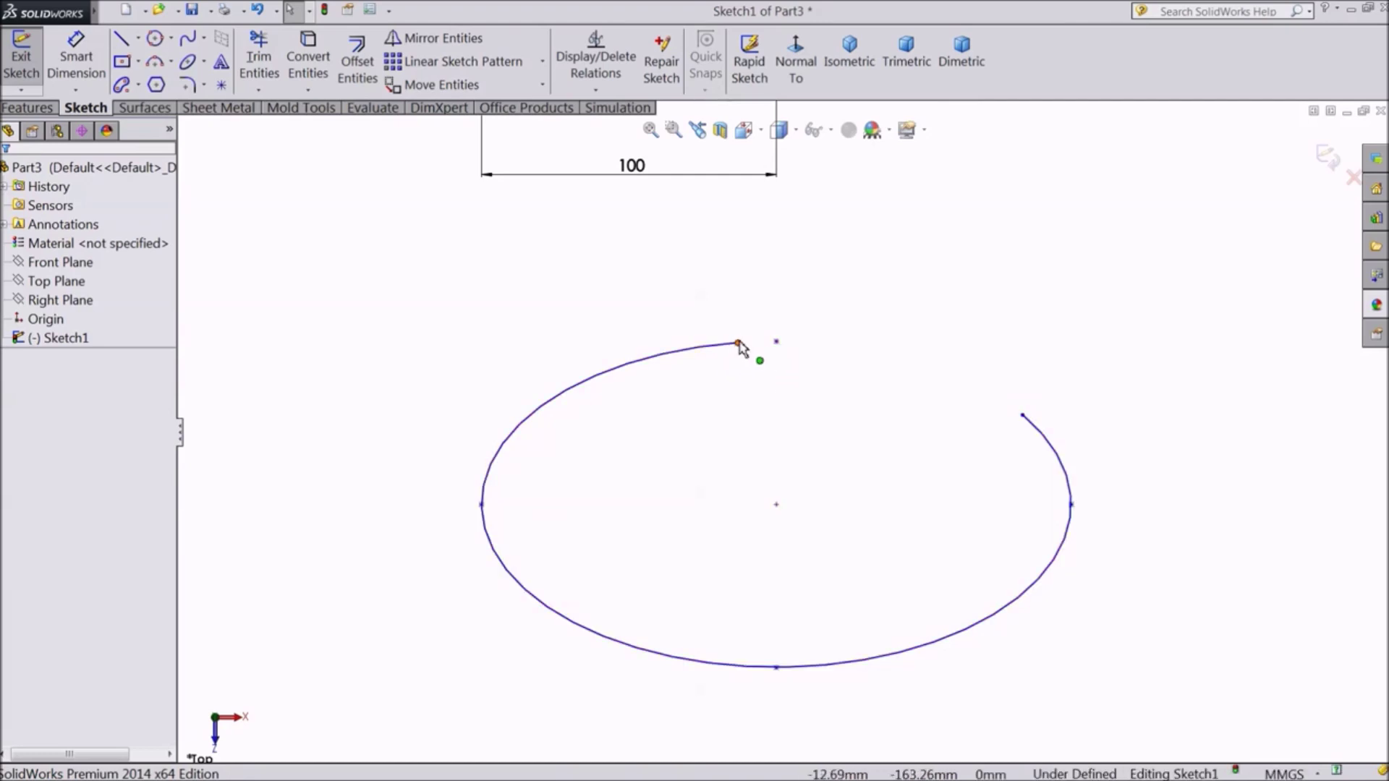
pyautogui.moveTo(737, 344); pyautogui.dragTo(845, 356)
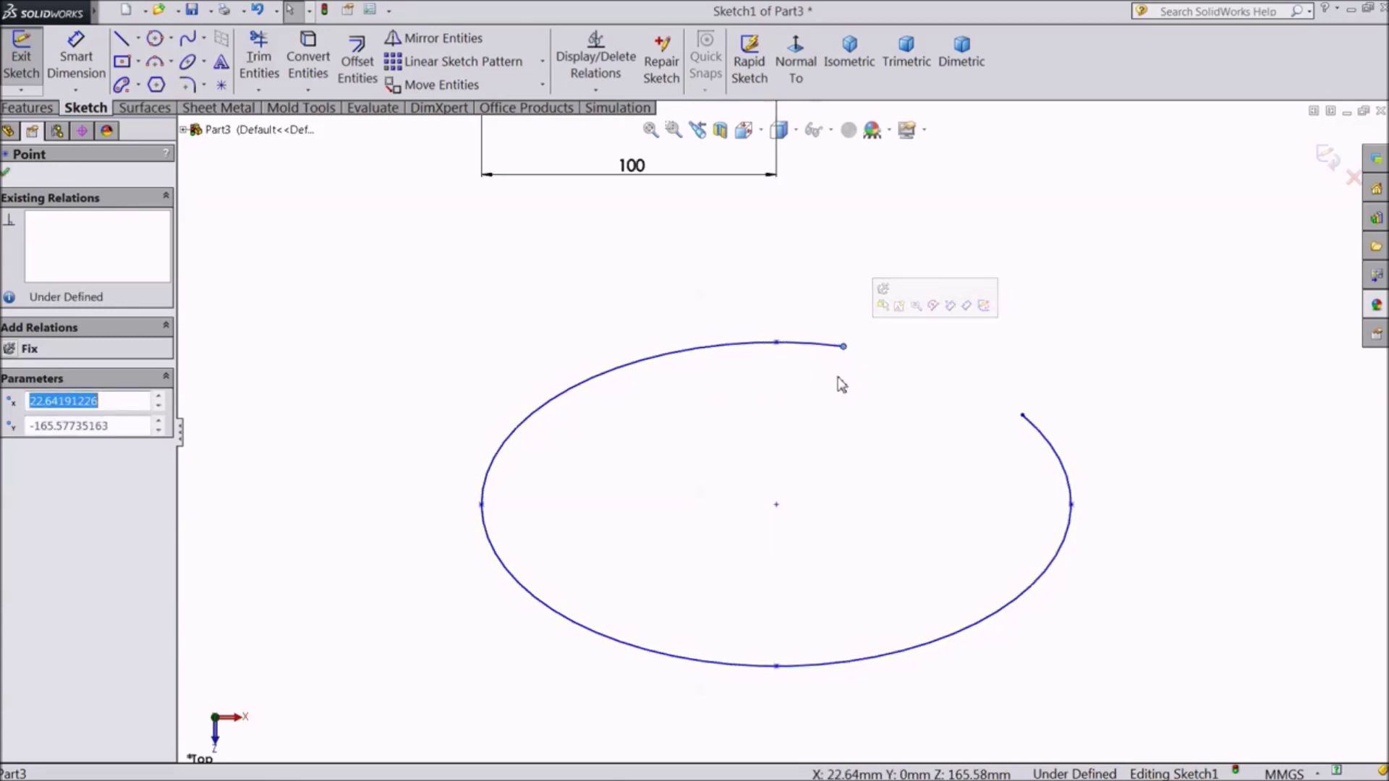
pyautogui.click(76, 61)
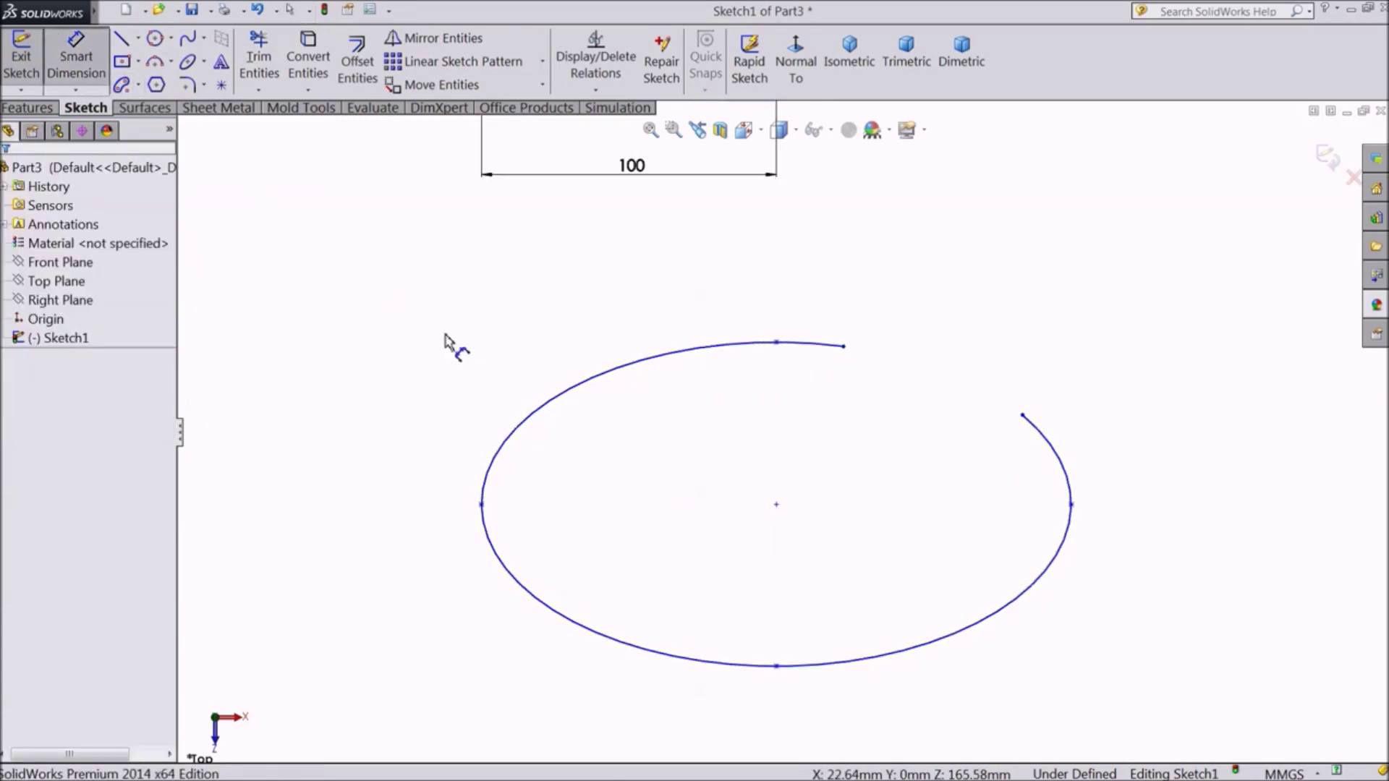
# Step: Dimension the partial ellipse's vertical radius, top point to centre, as 70
pyautogui.click(775, 345)
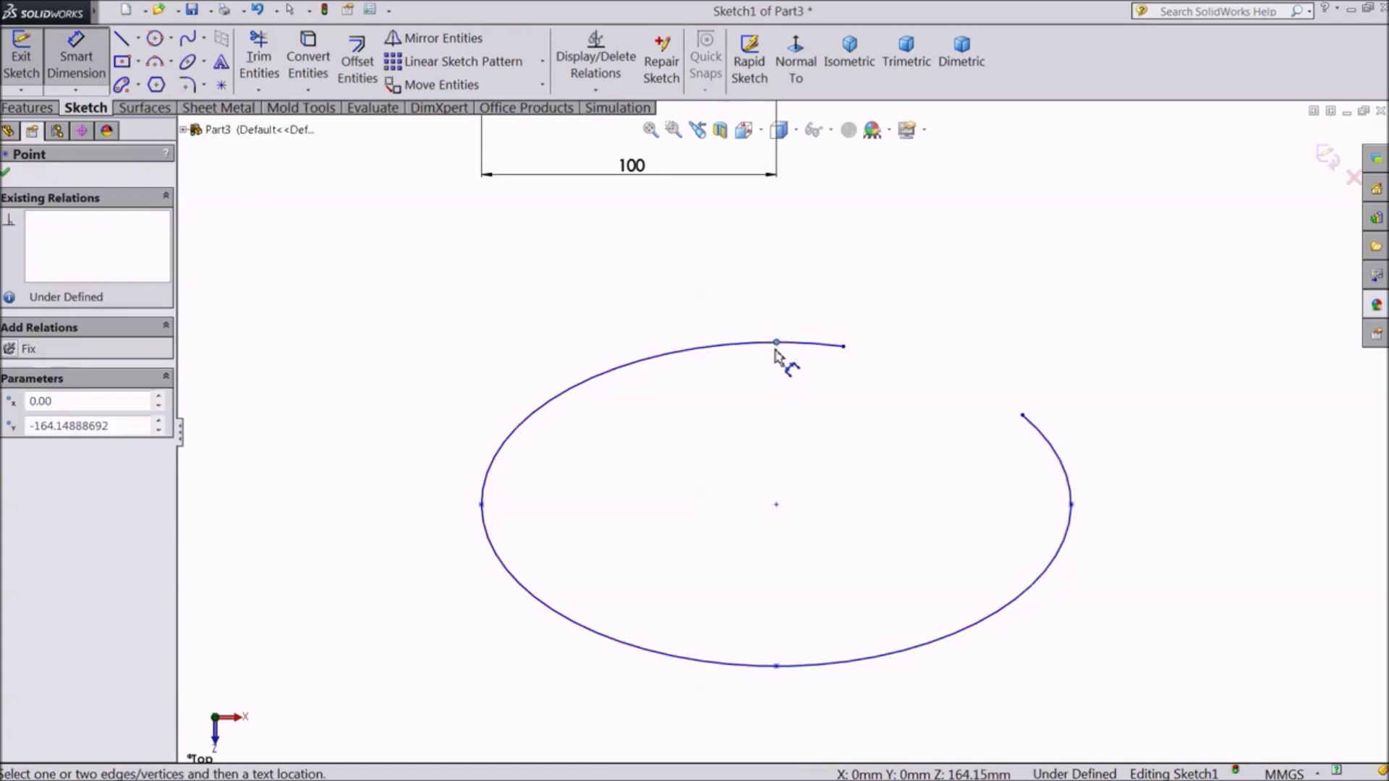
pyautogui.click(775, 505)
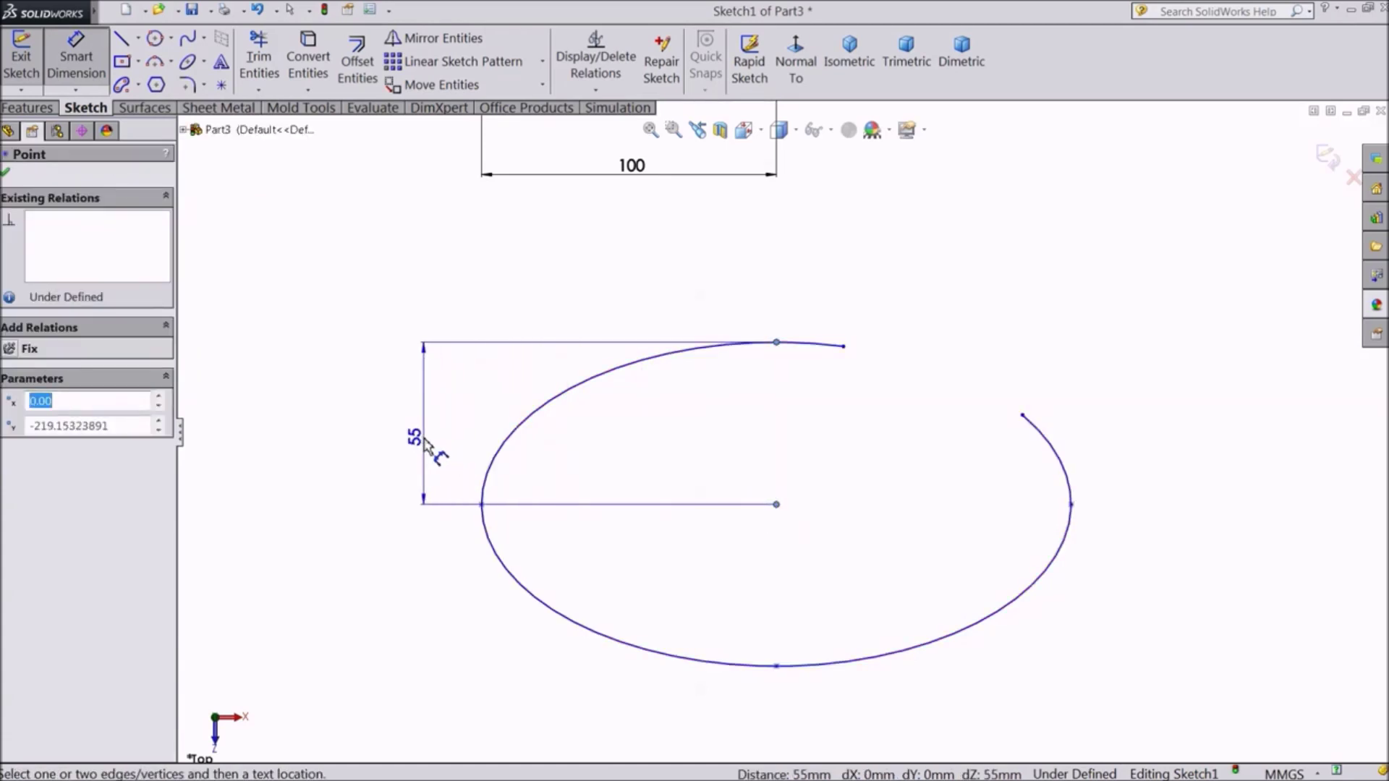
pyautogui.click(428, 447)
pyautogui.write('70')
pyautogui.press('Return')
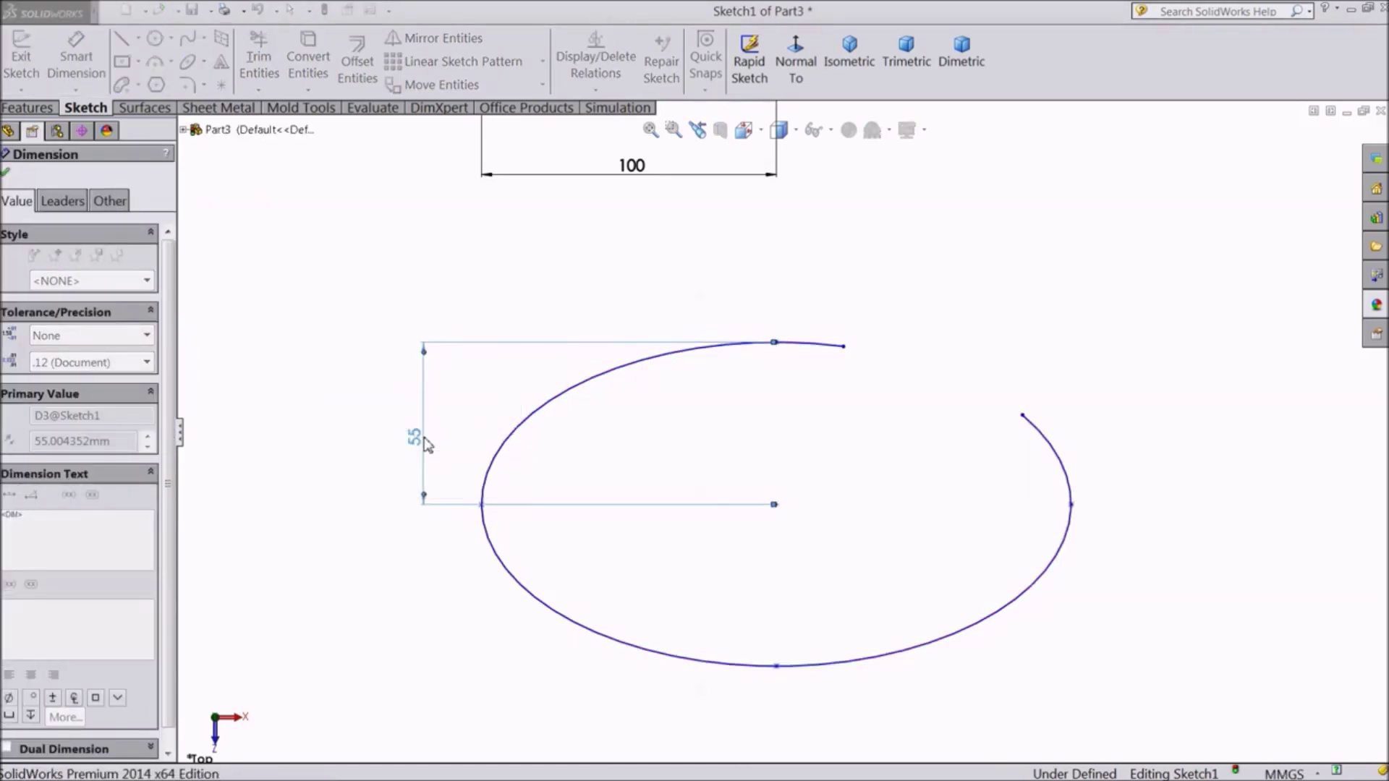
# Step: Add a 100 horizontal dimension from the partial ellipse's centre to its left side
pyautogui.click(775, 504)
pyautogui.click(482, 504)
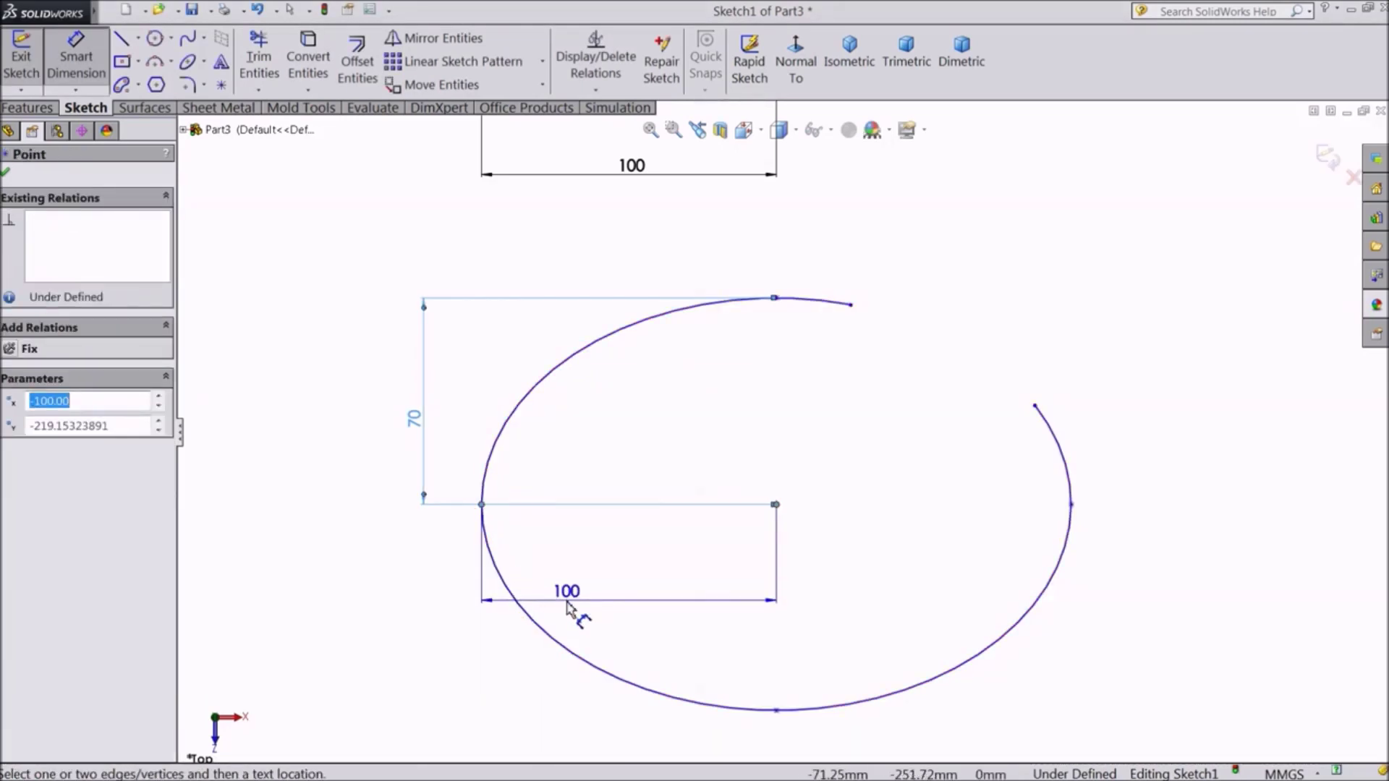
pyautogui.click(677, 598)
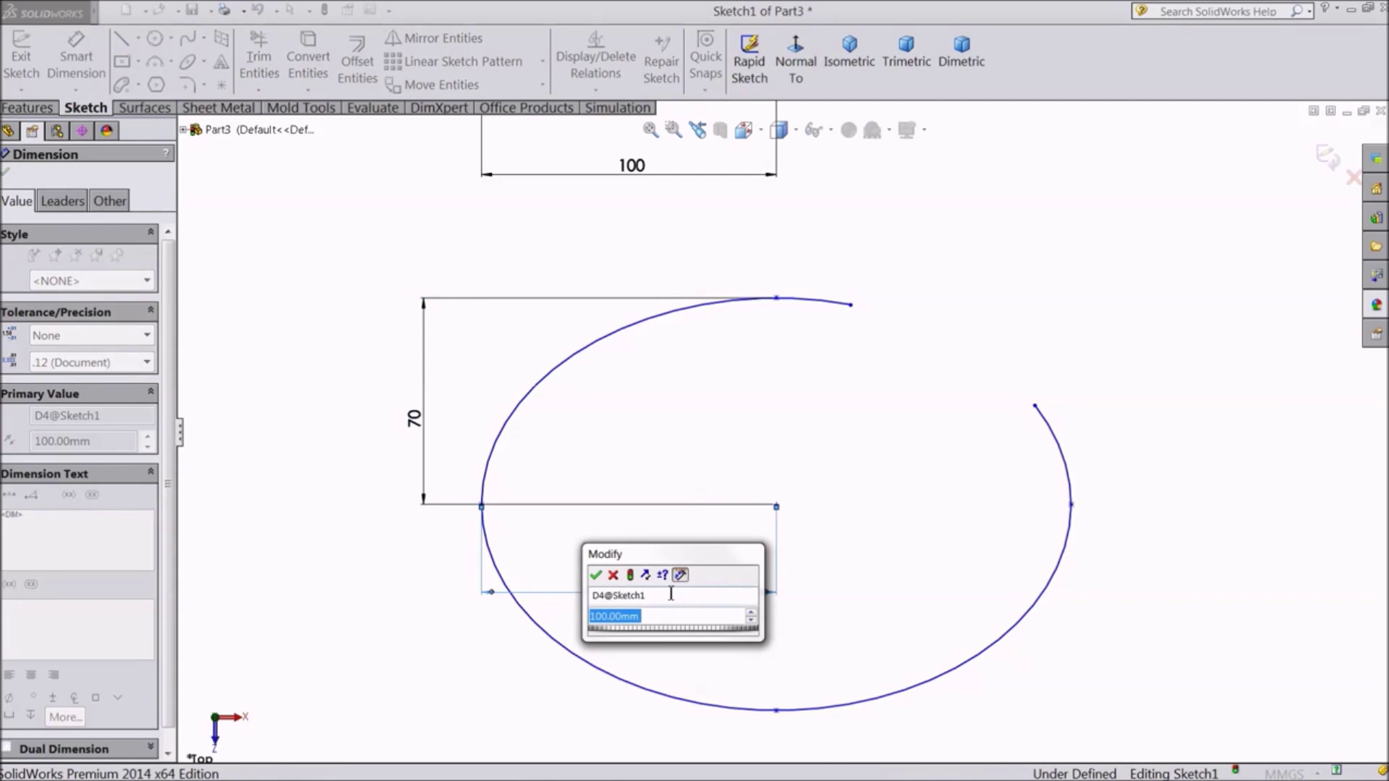
pyautogui.click(596, 575)
pyautogui.press('z')
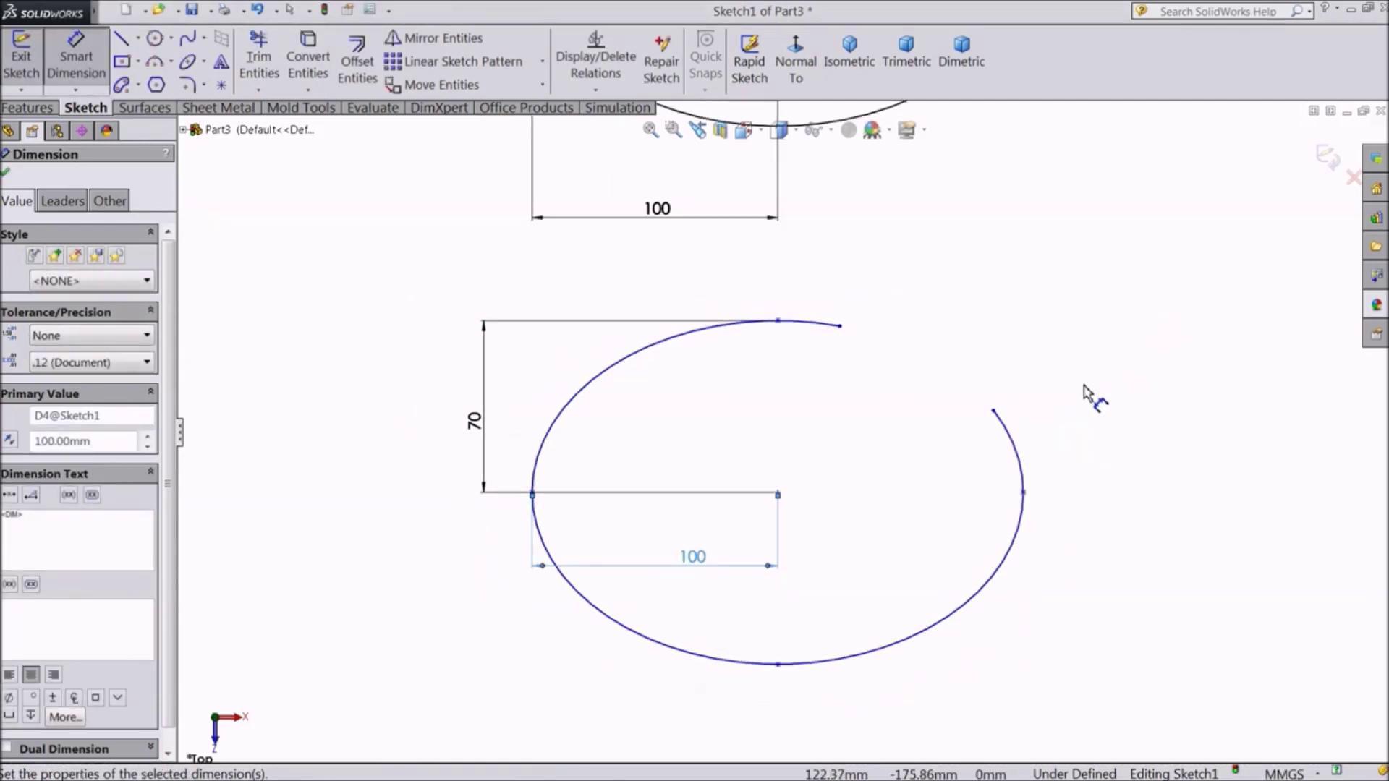
pyautogui.click(993, 411)
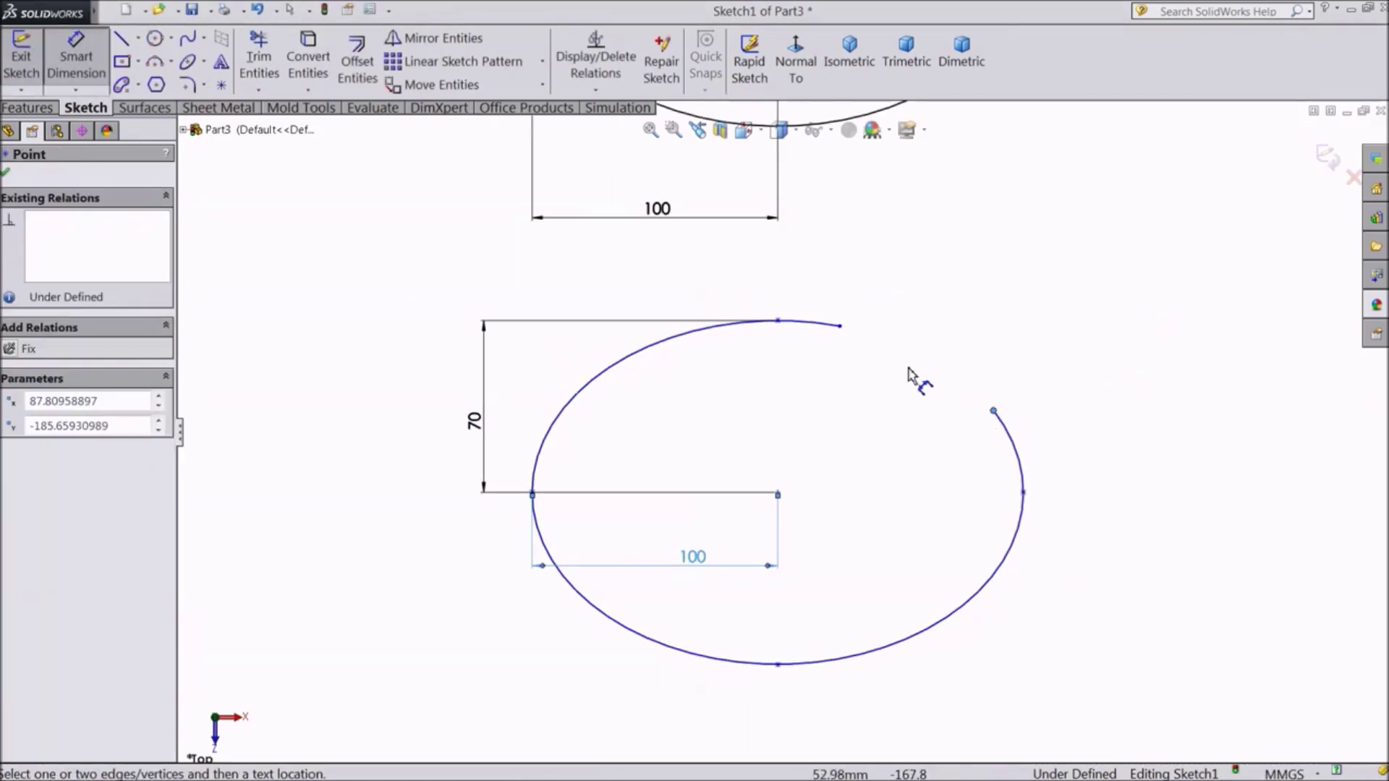
# Step: Dimension the gap between the arc's two open ends as 70, dismissing the same-point warning
pyautogui.click(839, 327)
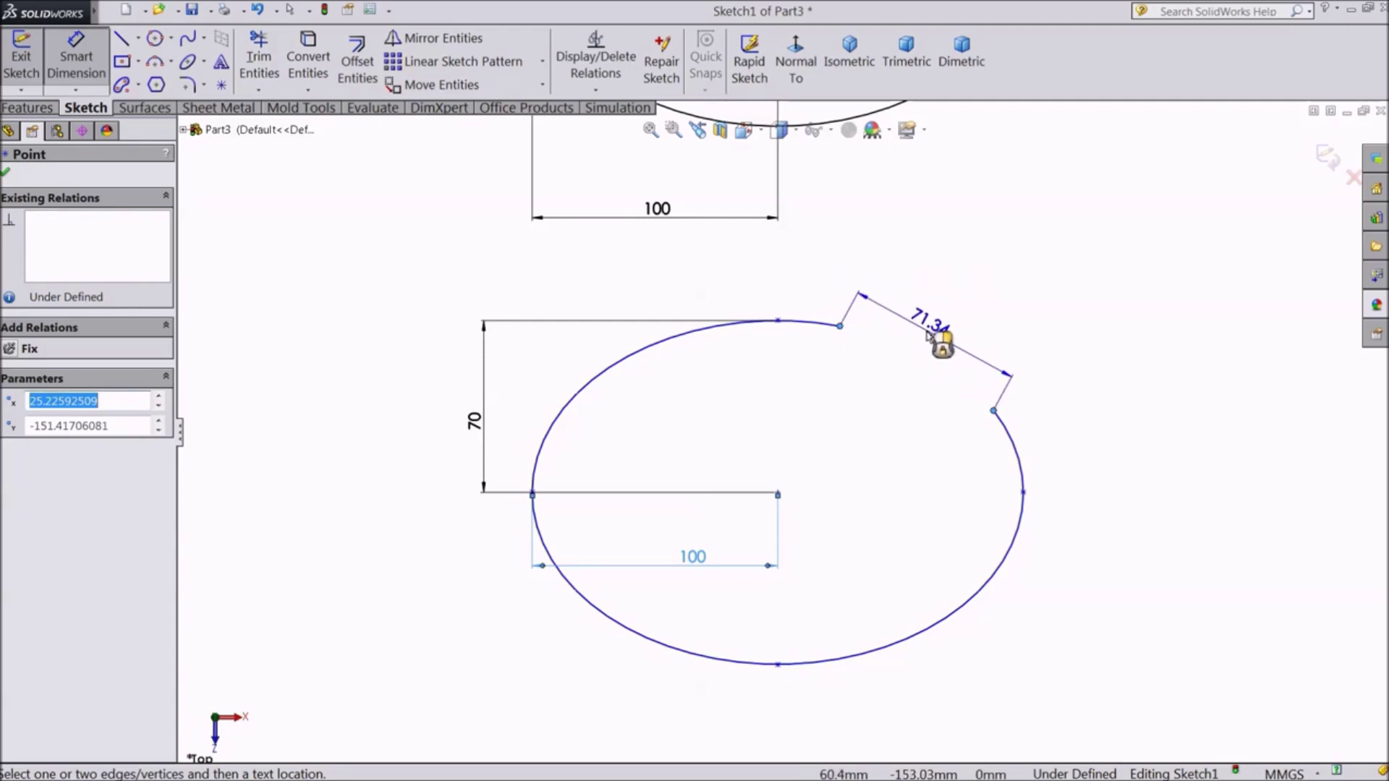
pyautogui.click(928, 333)
pyautogui.write('70')
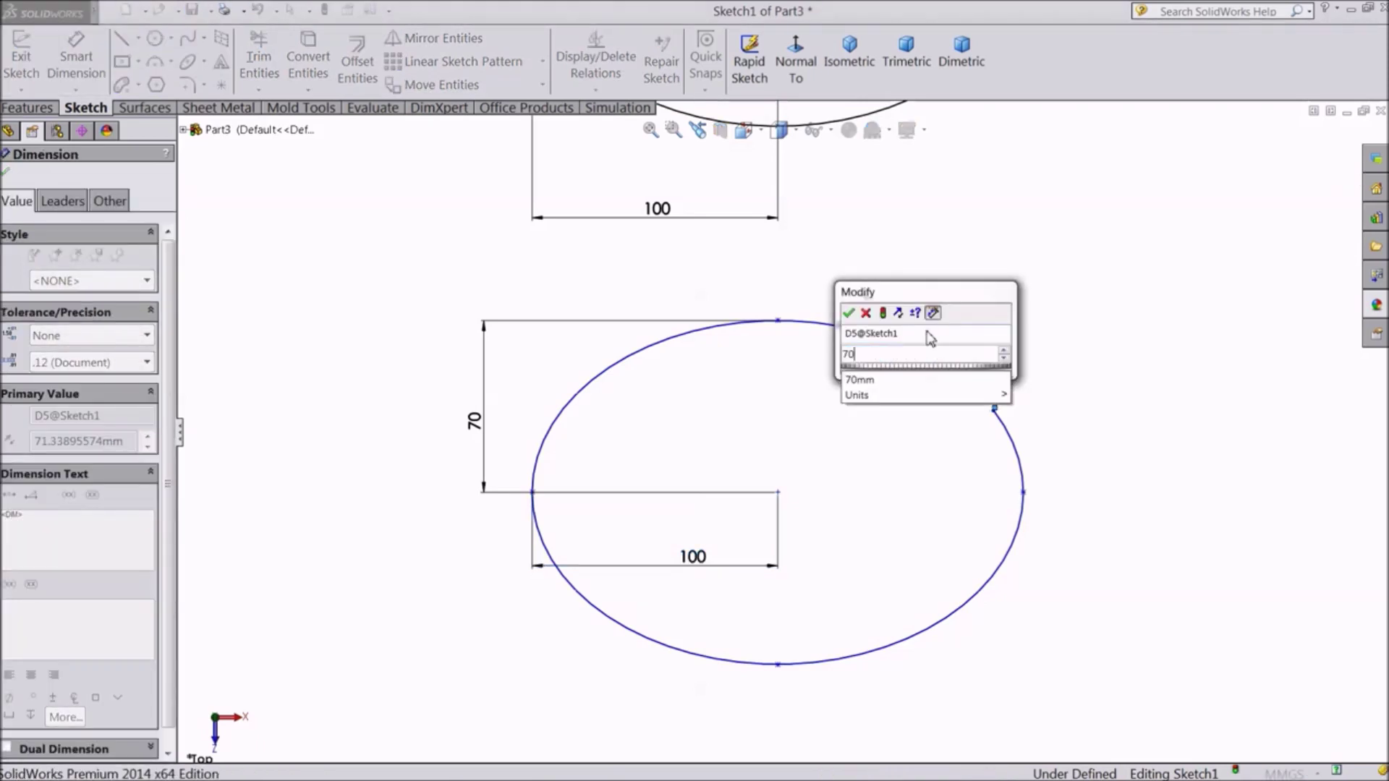
pyautogui.press('Return')
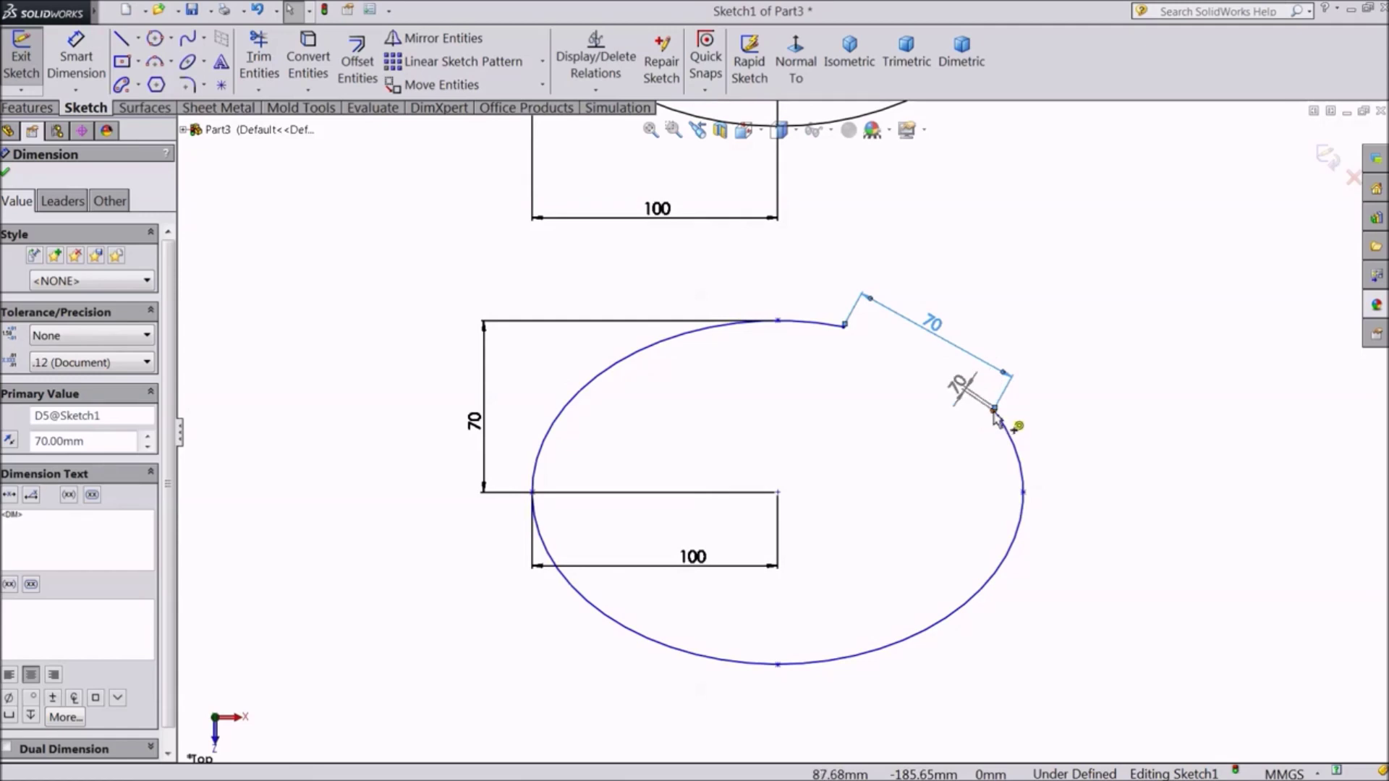
pyautogui.doubleClick(995, 410)
pyautogui.click(844, 327)
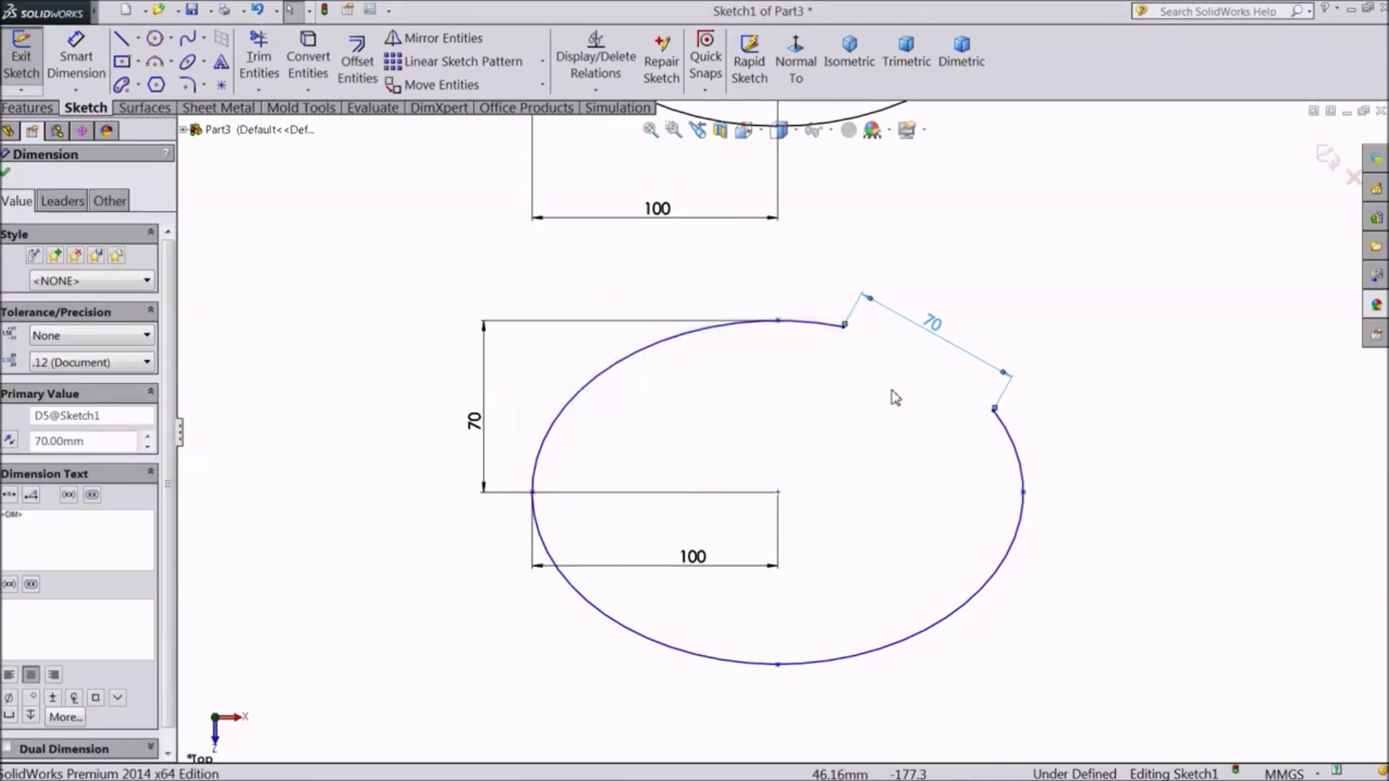
pyautogui.scroll(3, 883, 375)
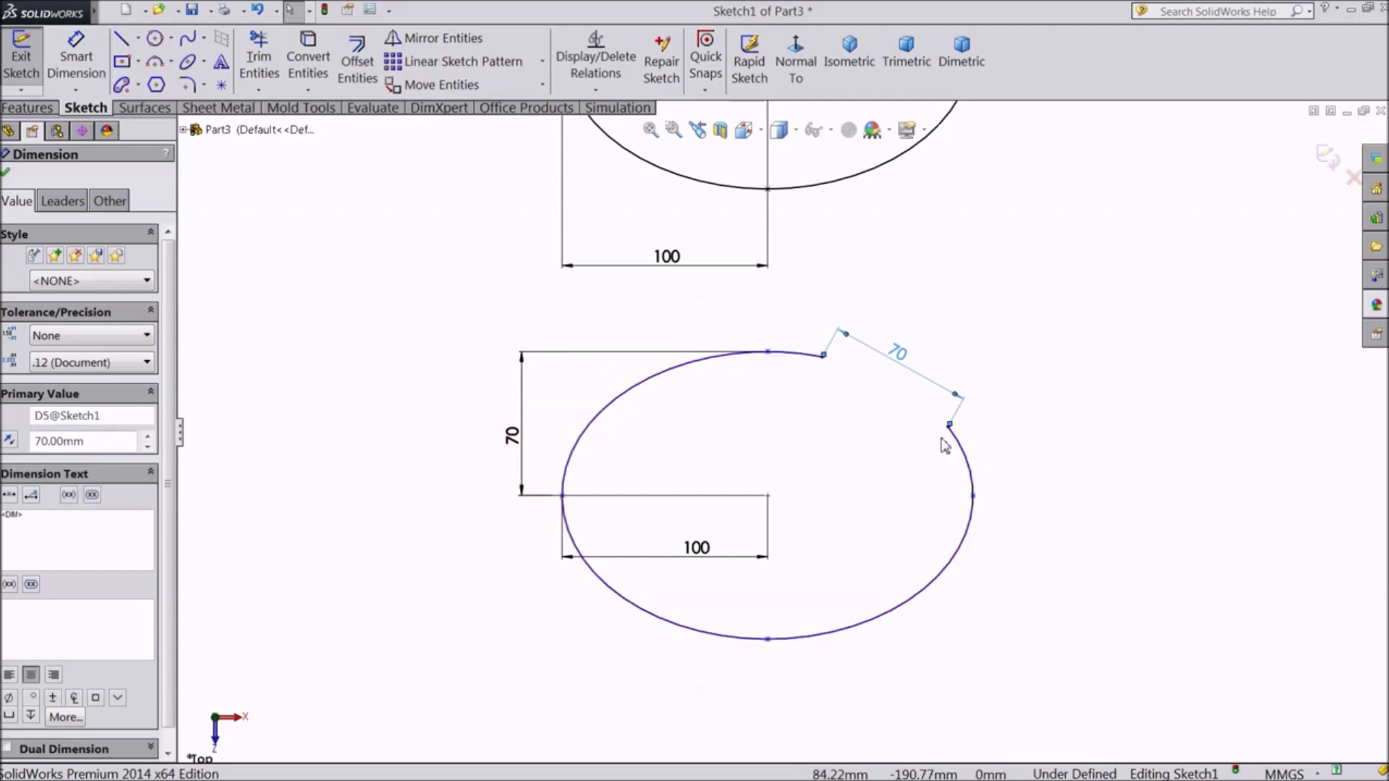
pyautogui.click(205, 63)
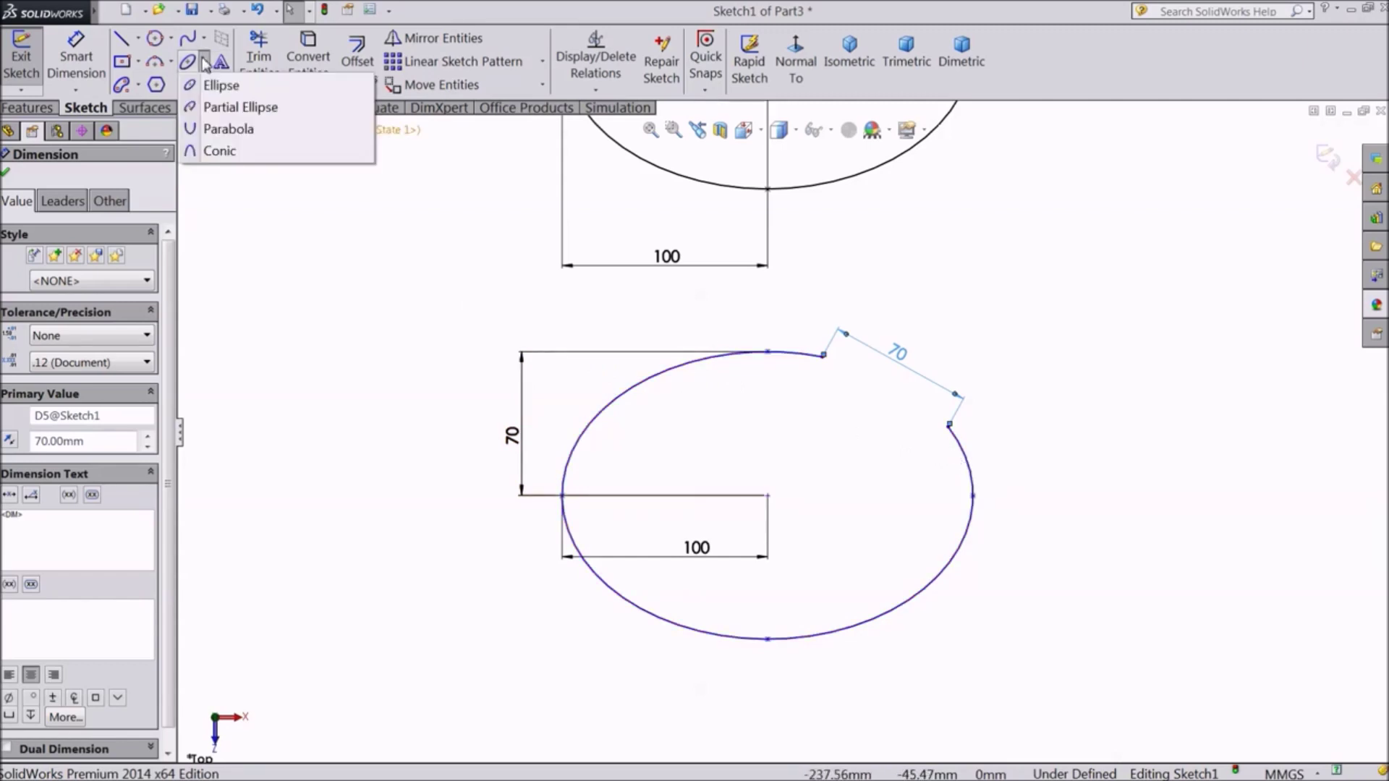
# Step: Add a horizontal relation between the two ellipse centres, then undo it
pyautogui.scroll(3, 781, 434)
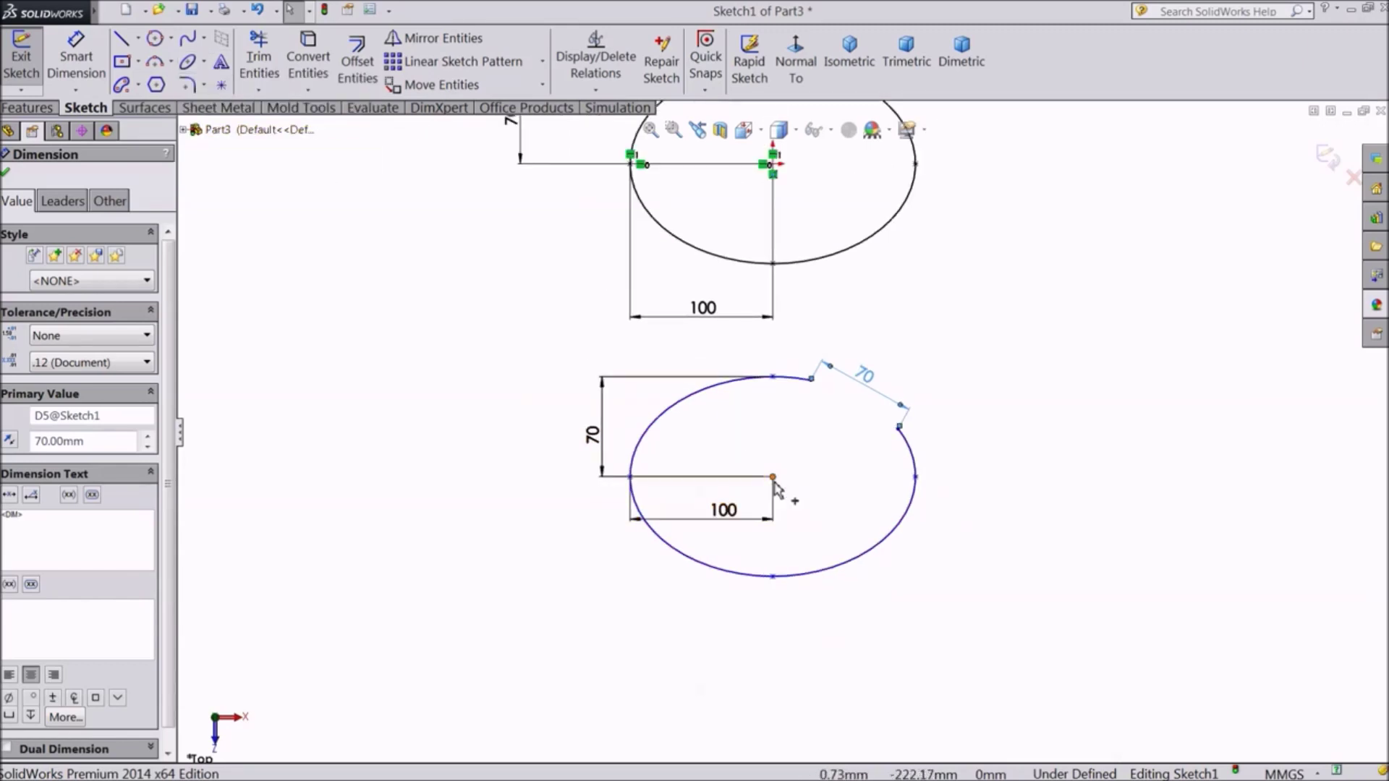
pyautogui.click(772, 478)
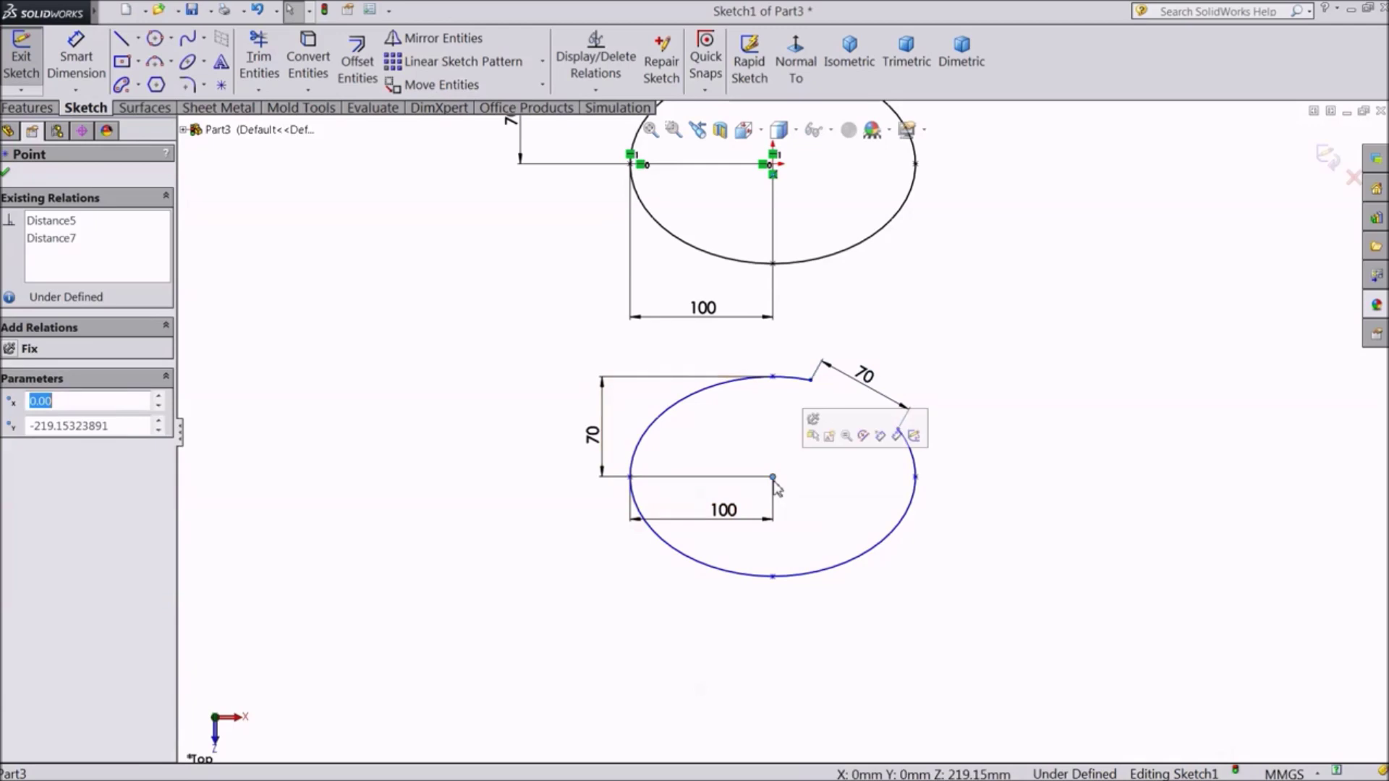
pyautogui.keyDown('ctrl'); pyautogui.click(772, 164); pyautogui.keyUp('ctrl')
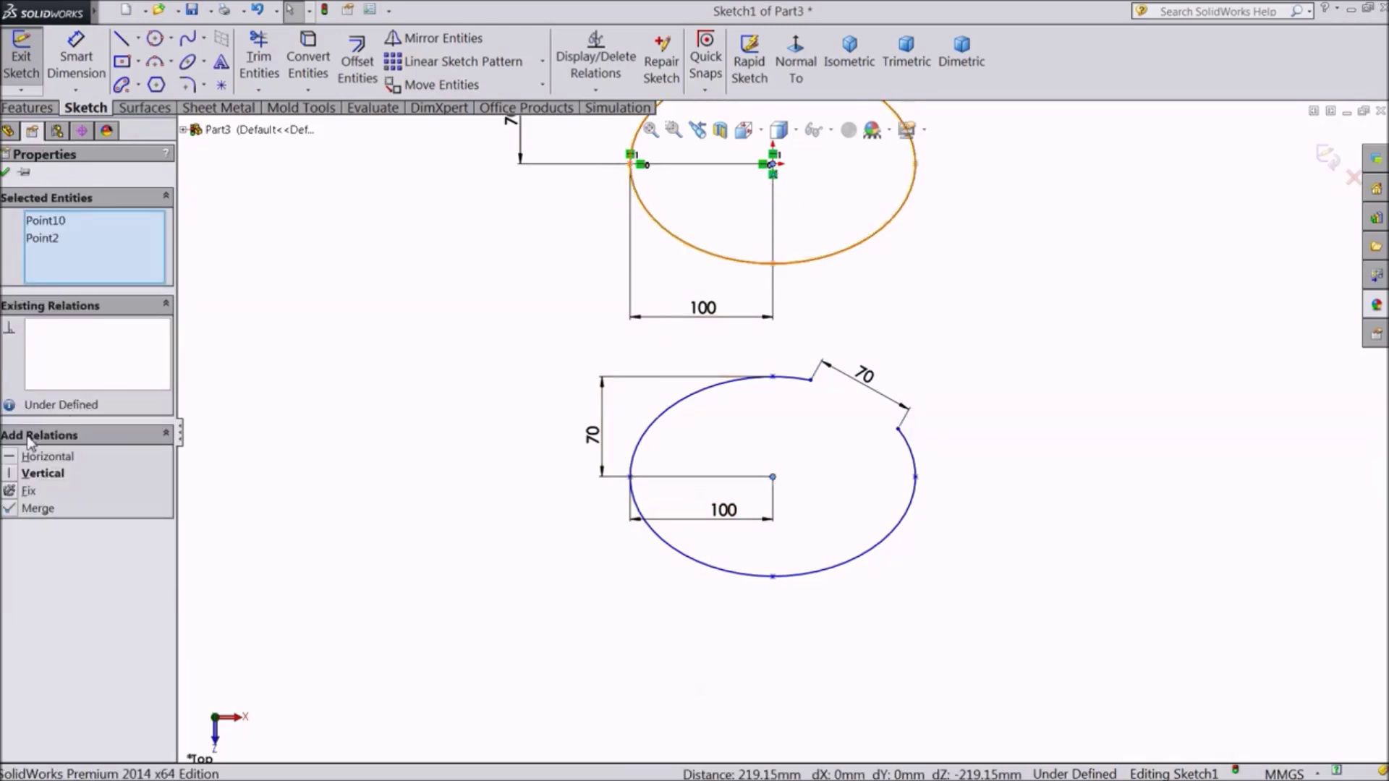
pyautogui.click(36, 457)
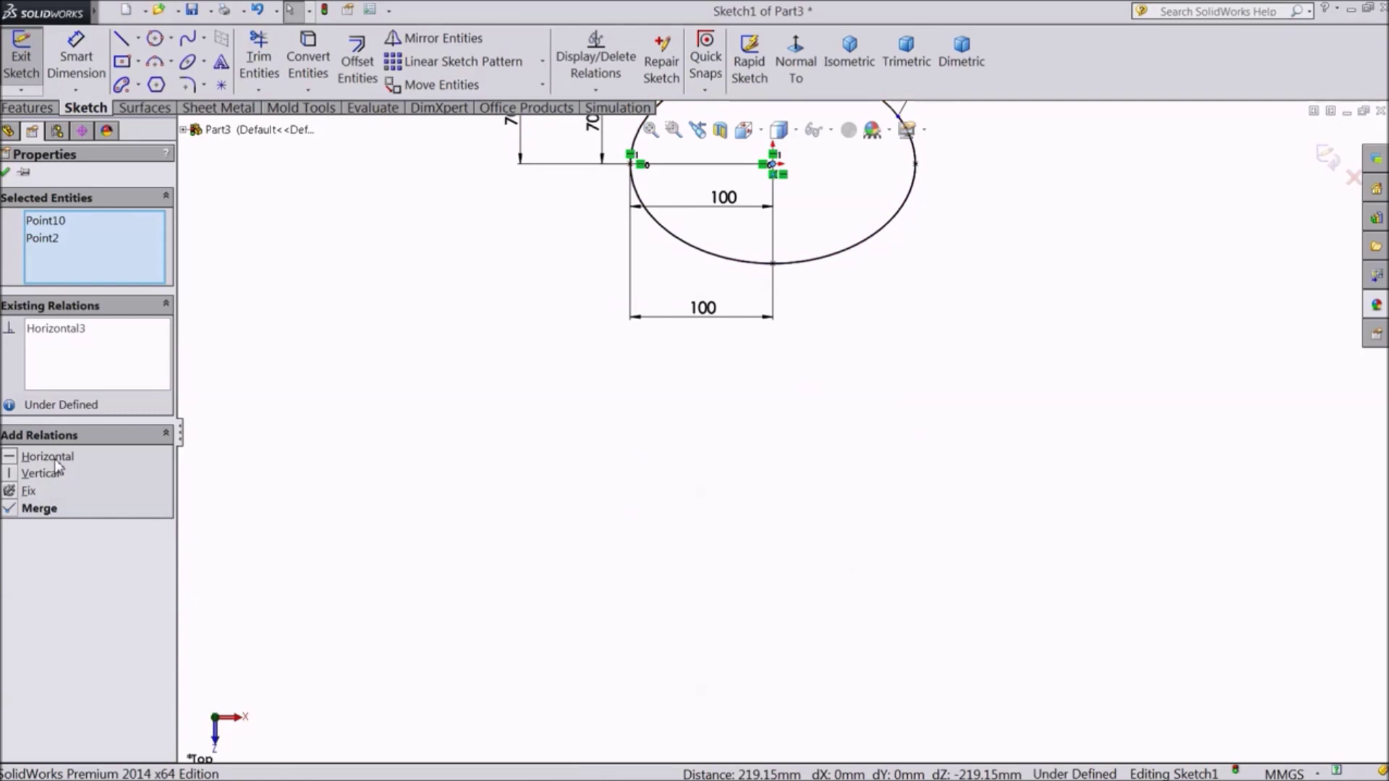
pyautogui.scroll(3, 395, 460)
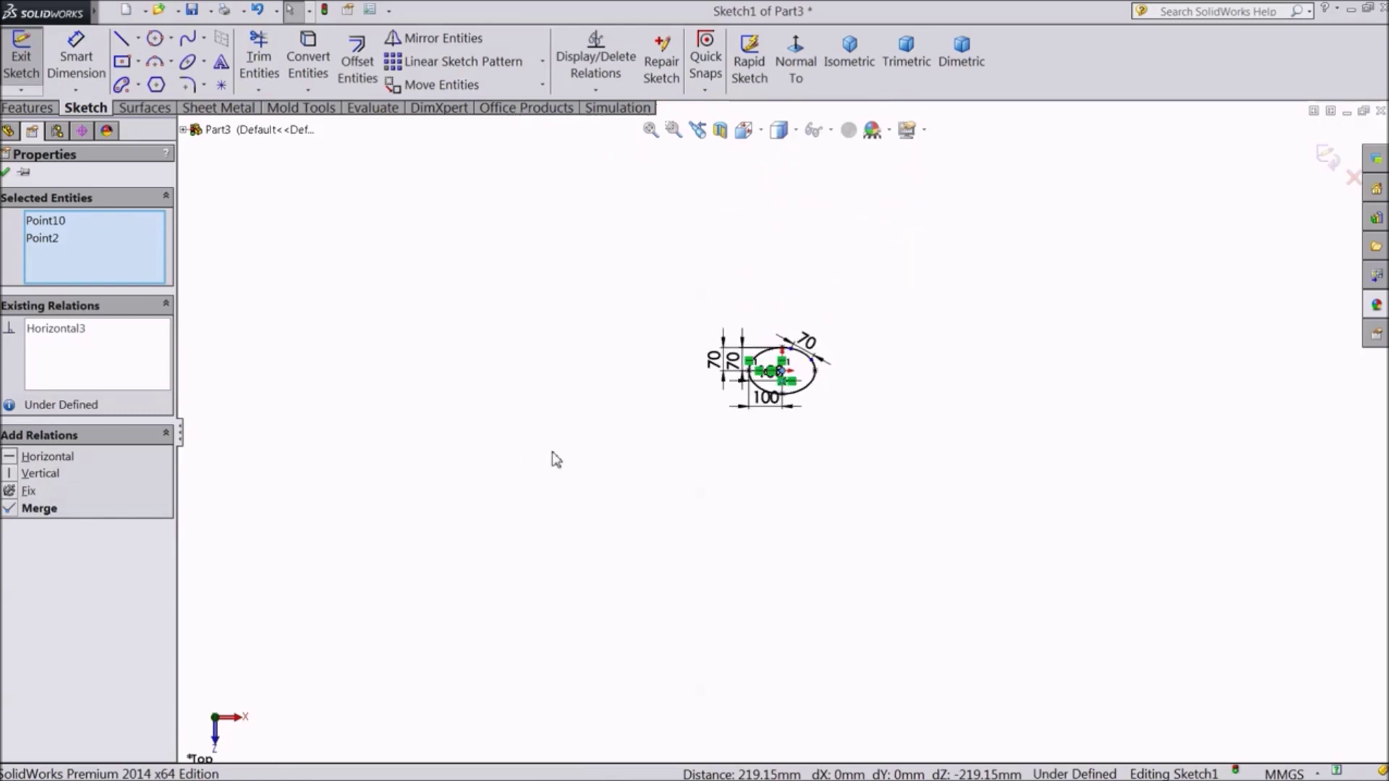
pyautogui.scroll(-2, 184, 361)
pyautogui.click(6, 173)
pyautogui.scroll(2, 611, 384)
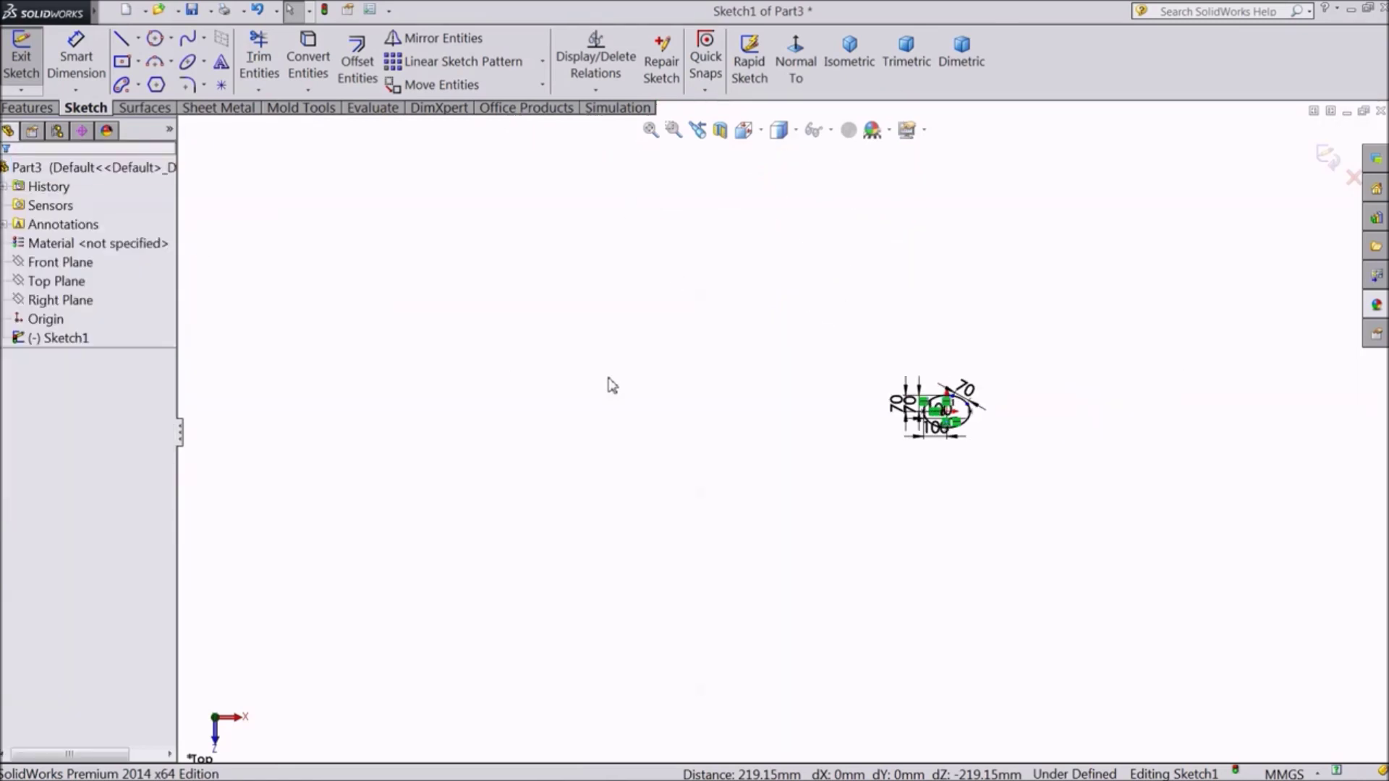
pyautogui.scroll(-3, 1007, 437)
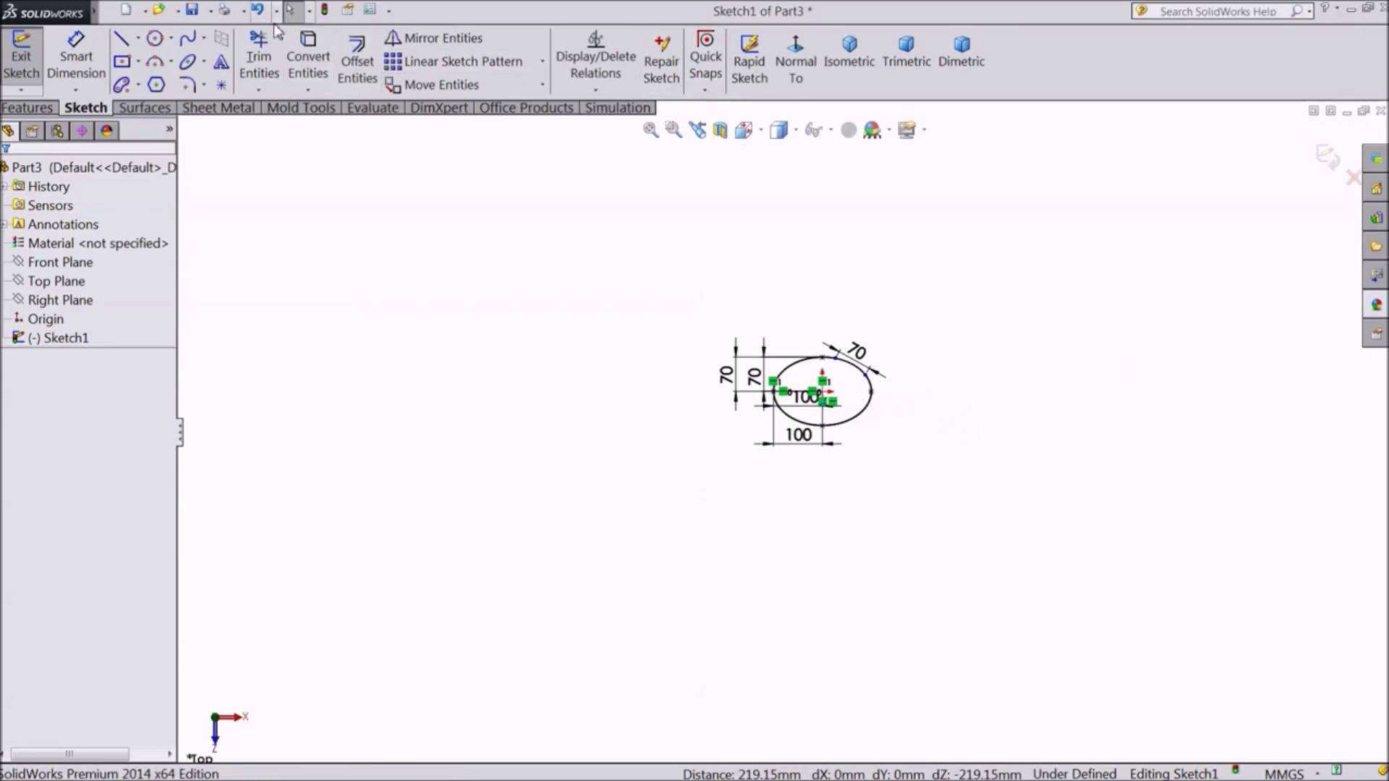
pyautogui.click(257, 9)
pyautogui.scroll(-3, 832, 491)
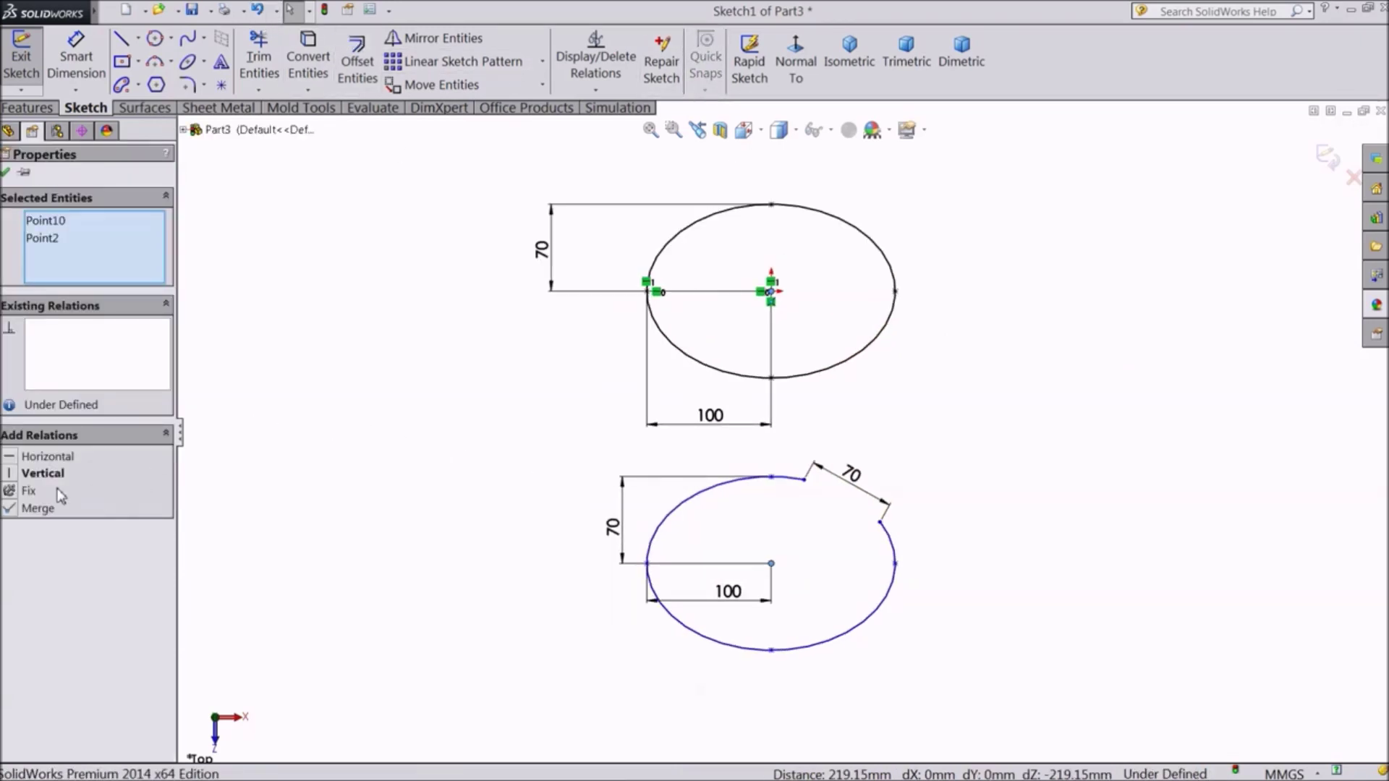
pyautogui.click(371, 406)
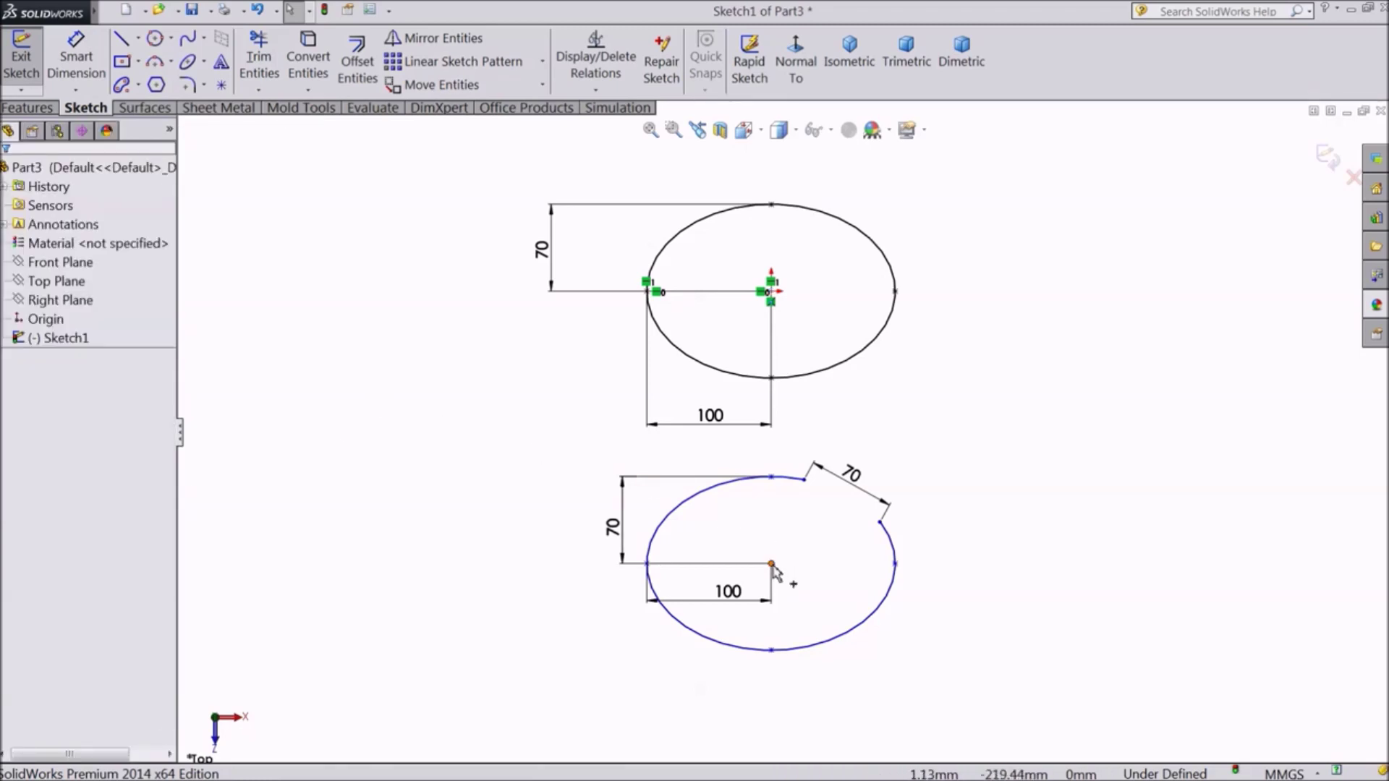
# Step: Make the two ellipse centres vertical so the partial ellipse sits directly below
pyautogui.click(771, 564)
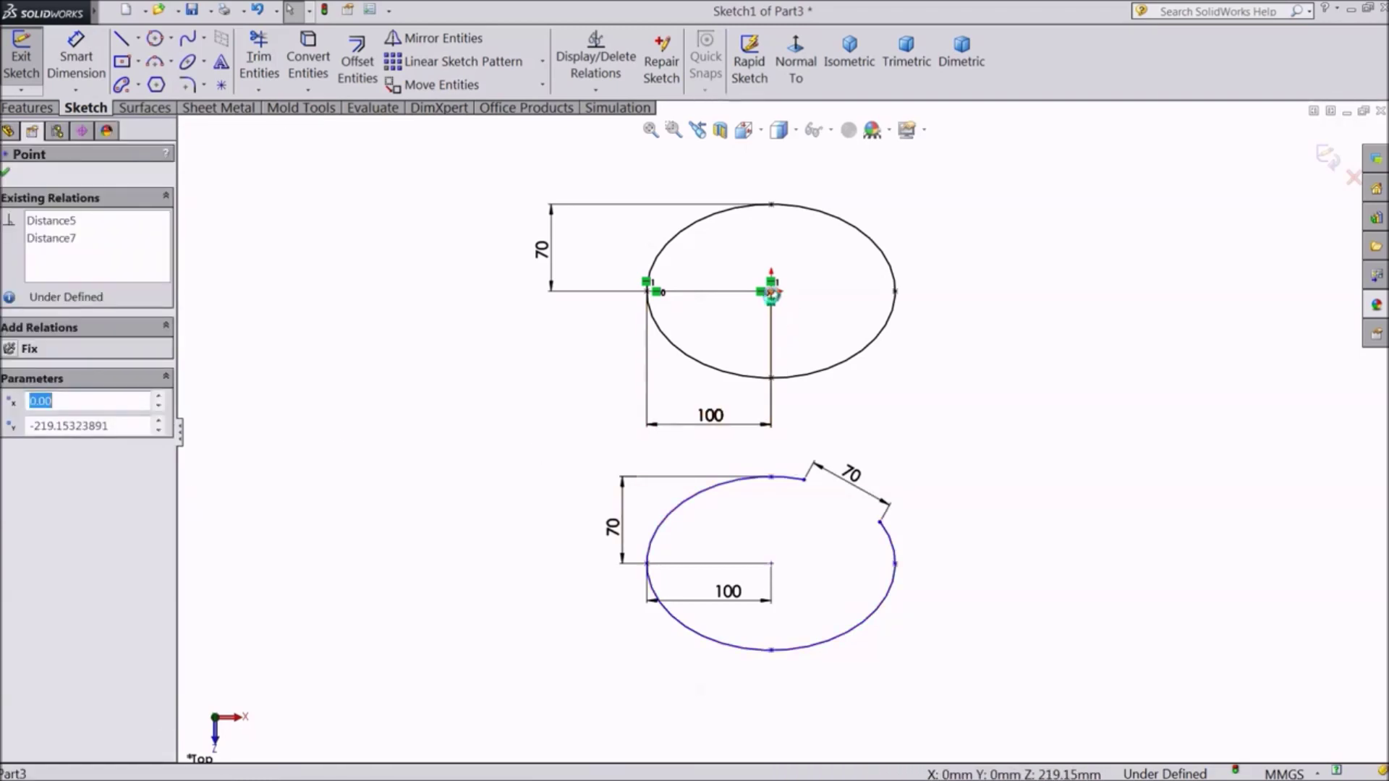
pyautogui.keyDown('ctrl'); pyautogui.click(771, 292); pyautogui.keyUp('ctrl')
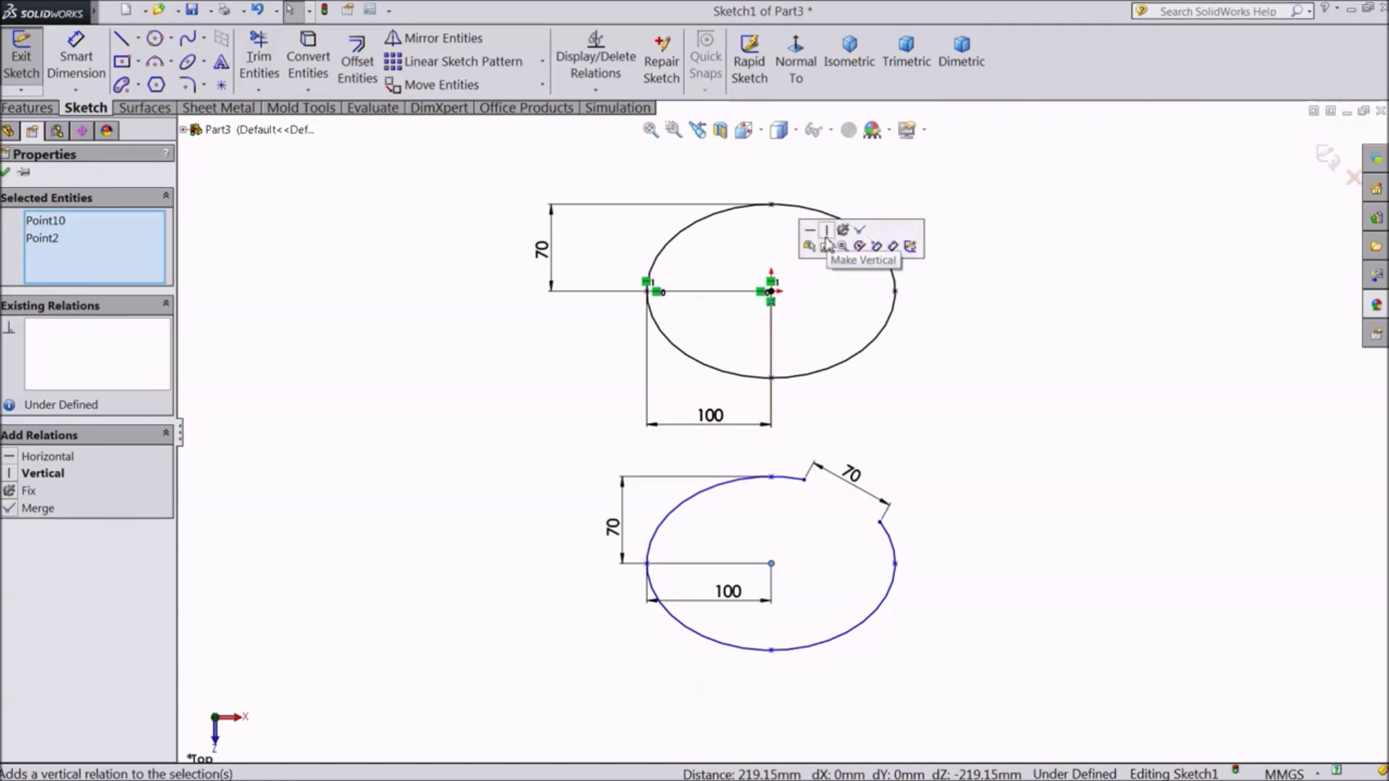
pyautogui.click(828, 232)
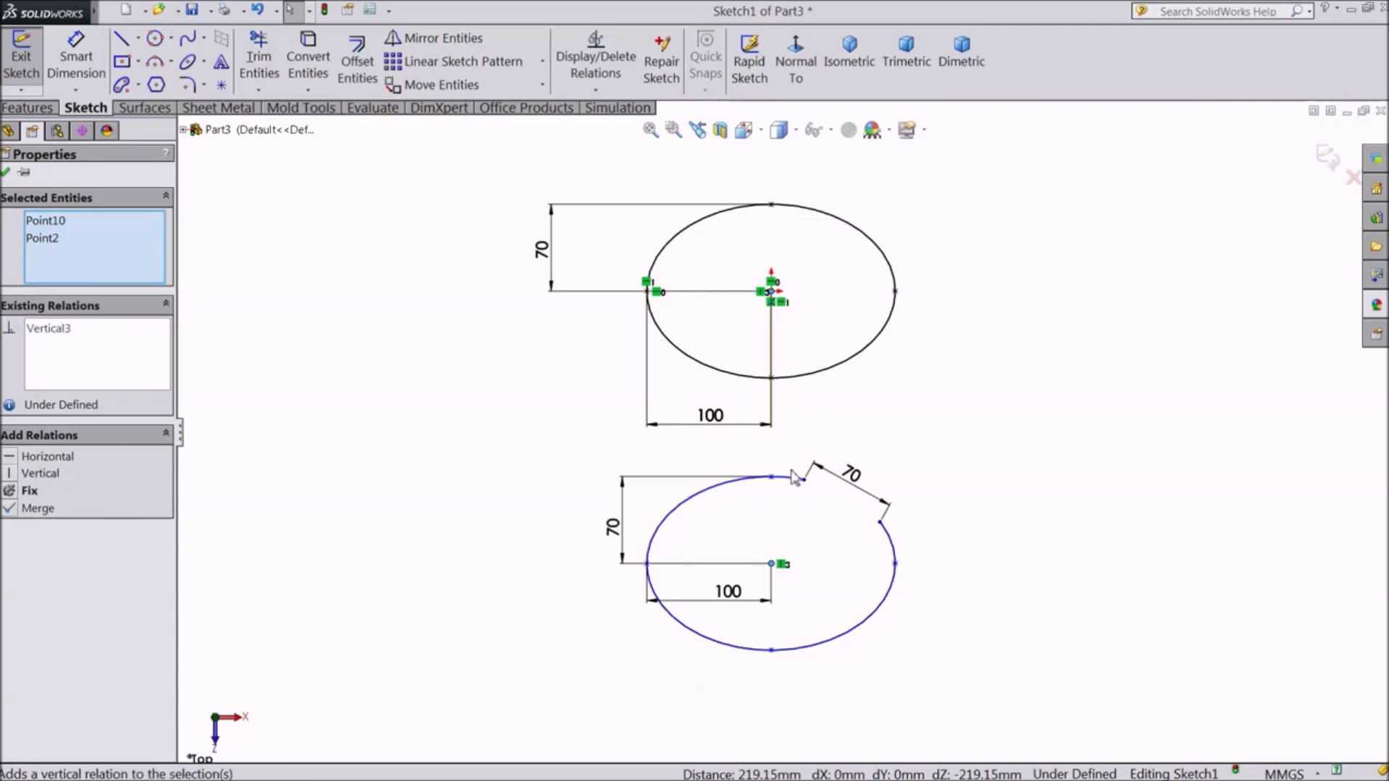
pyautogui.scroll(-2, 794, 478)
pyautogui.scroll(2, 795, 478)
pyautogui.scroll(-1, 794, 477)
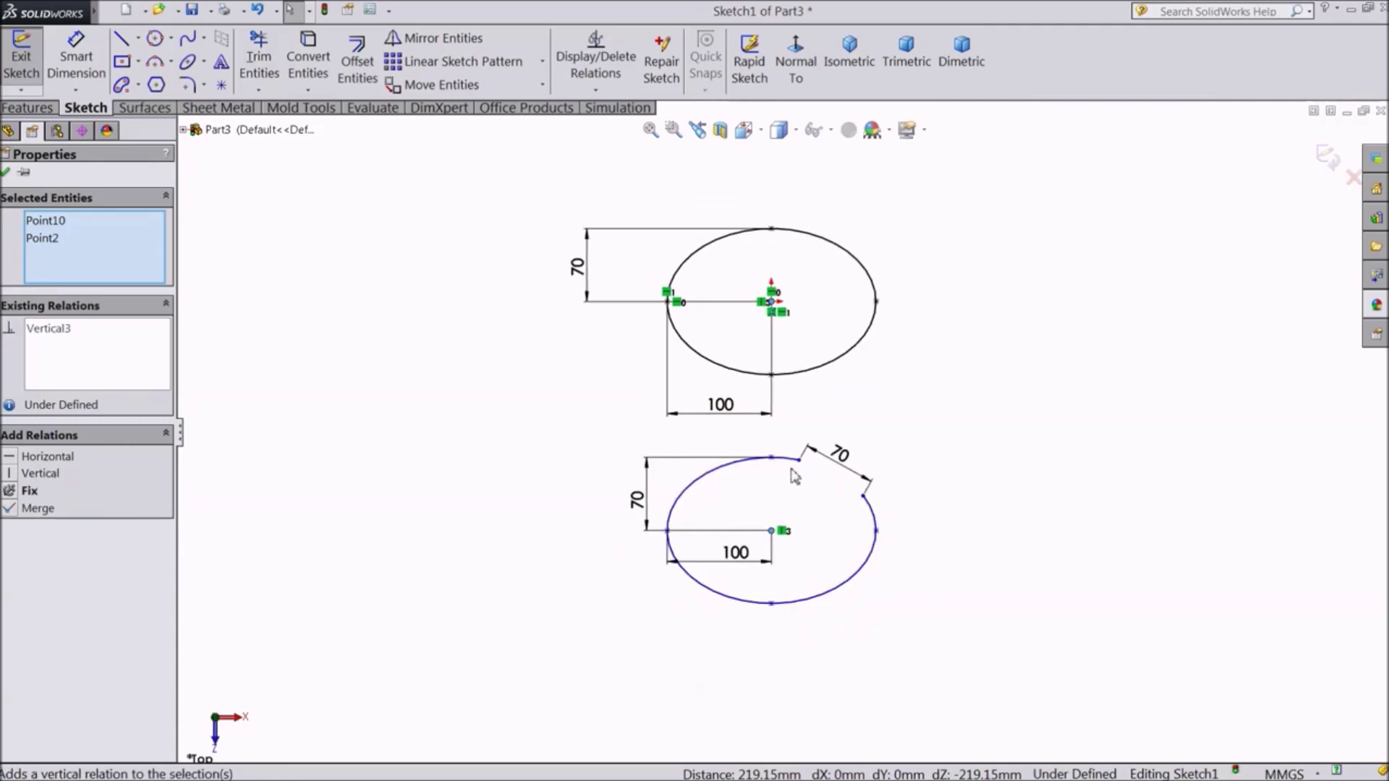
# Step: Draw a parabola with focus at left and vertex at bottom, ending upper right past the ellipses
pyautogui.click(206, 62)
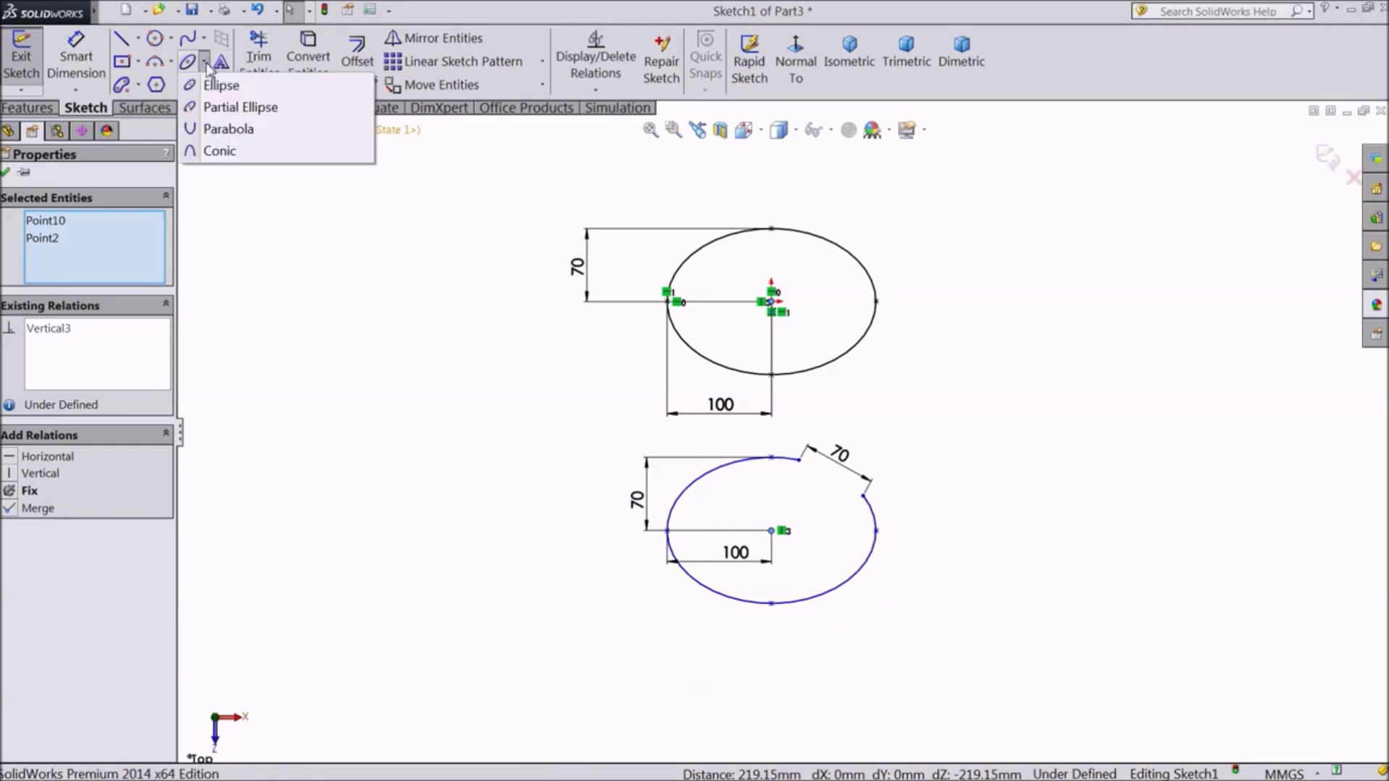
pyautogui.click(217, 83)
pyautogui.scroll(-3, 783, 434)
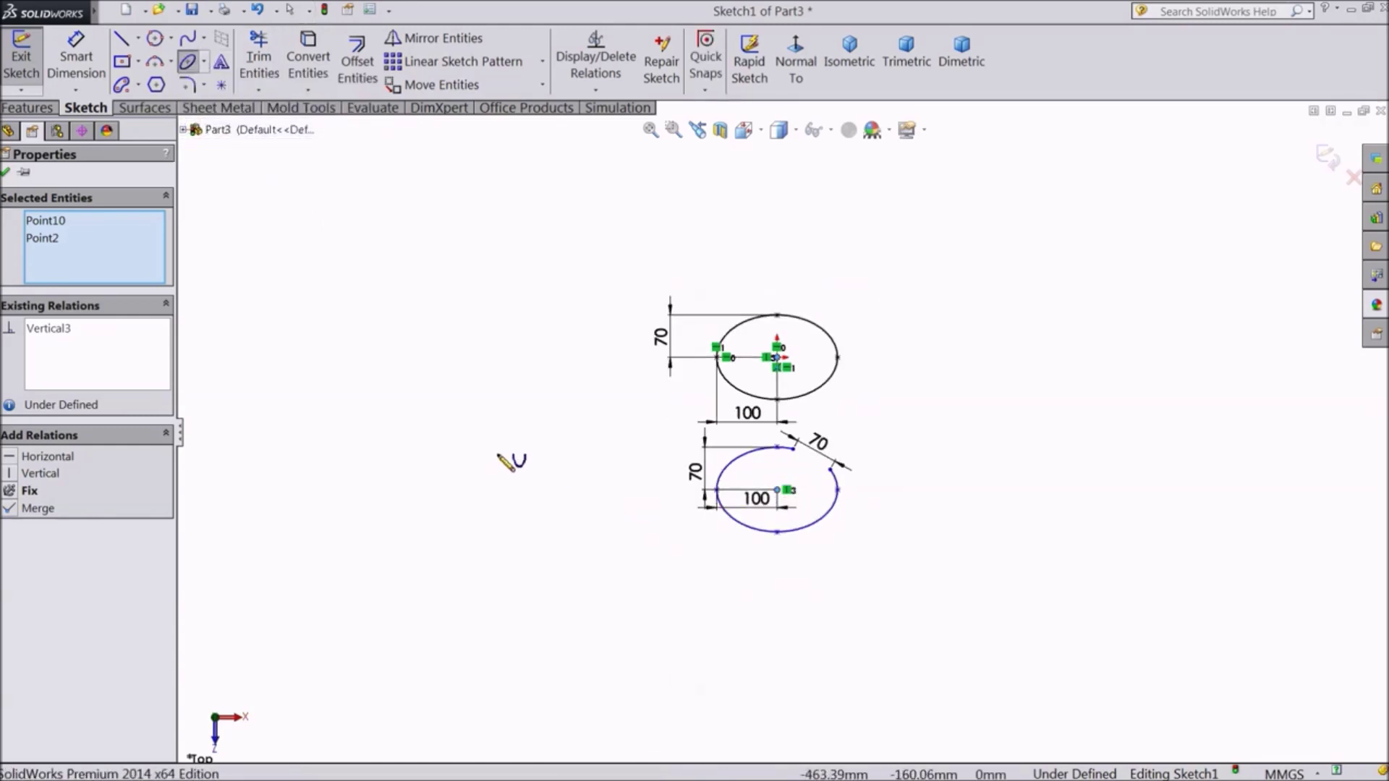
pyautogui.scroll(-1, 481, 456)
pyautogui.scroll(2, 480, 456)
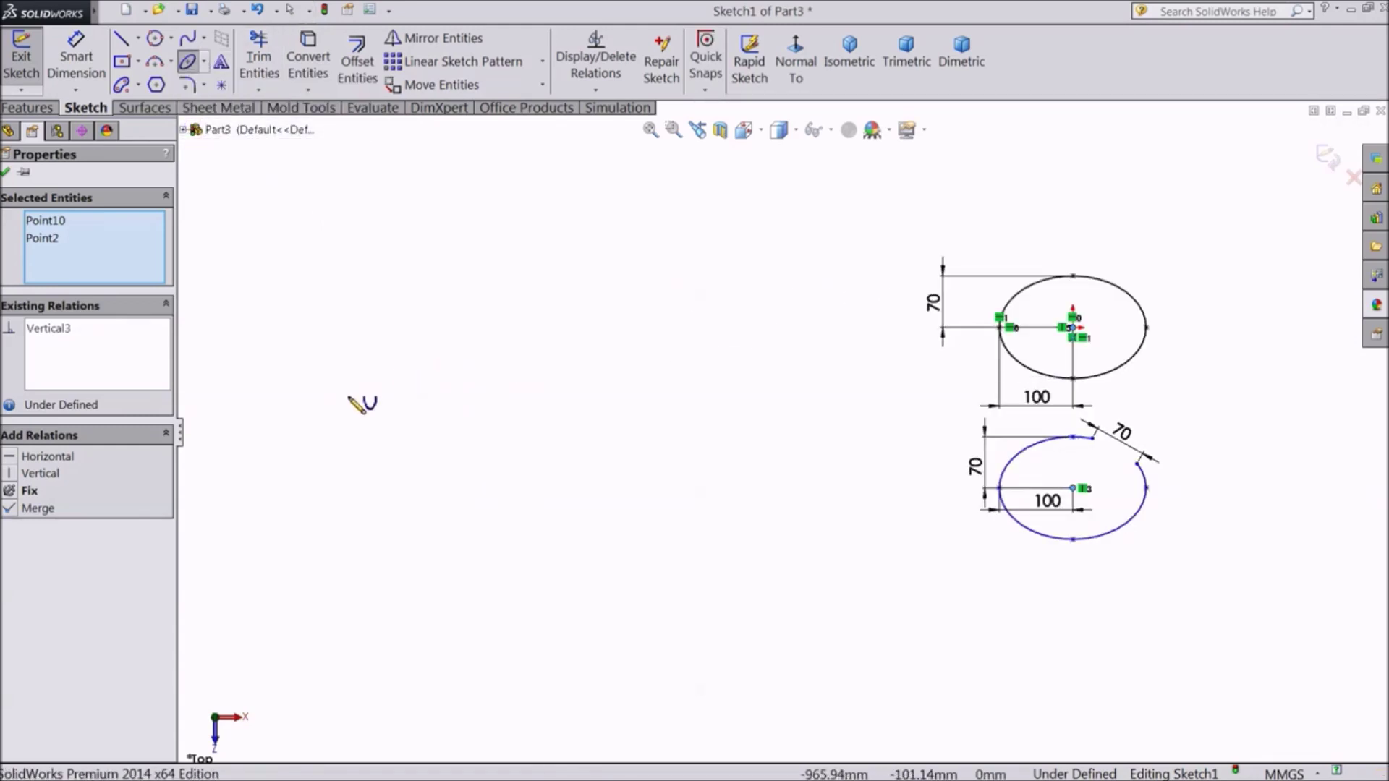
pyautogui.click(474, 390)
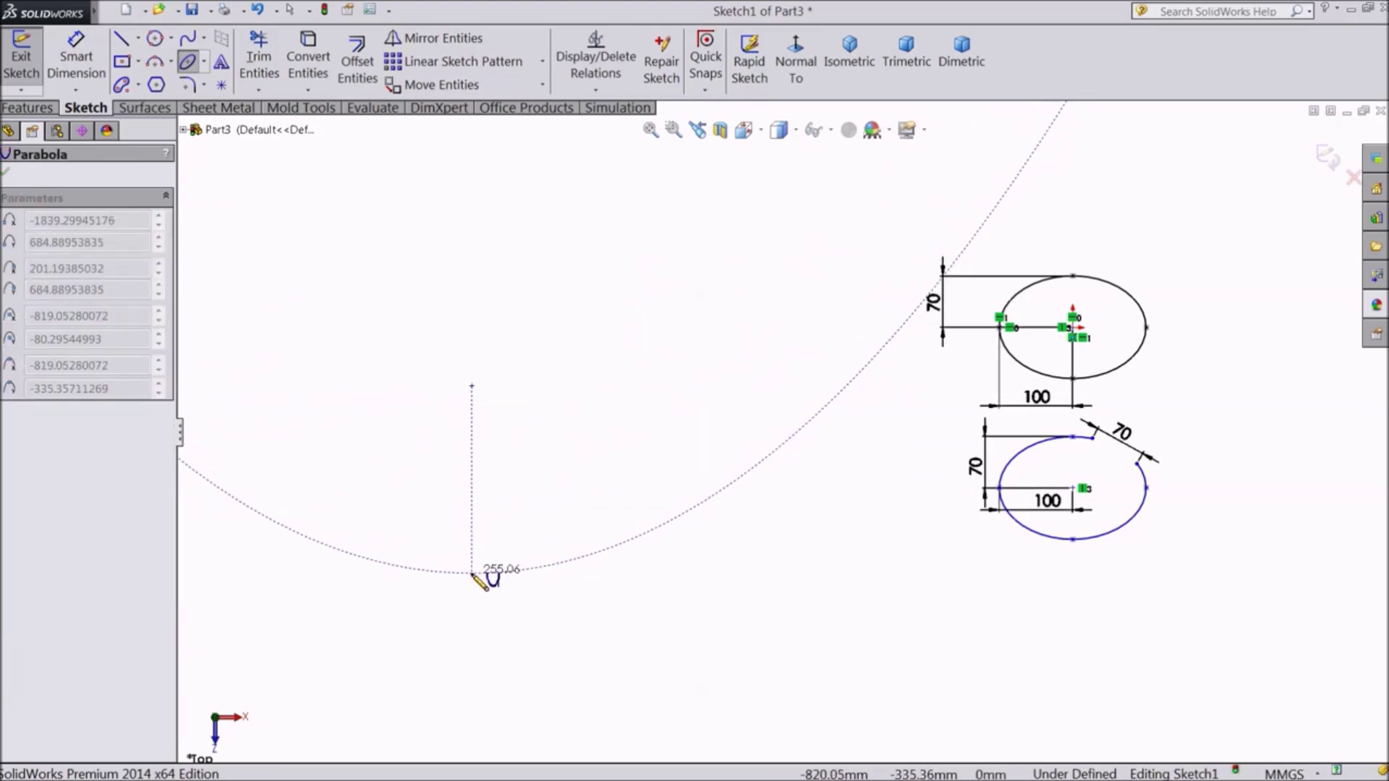
pyautogui.scroll(-1, 479, 573)
pyautogui.press('z')
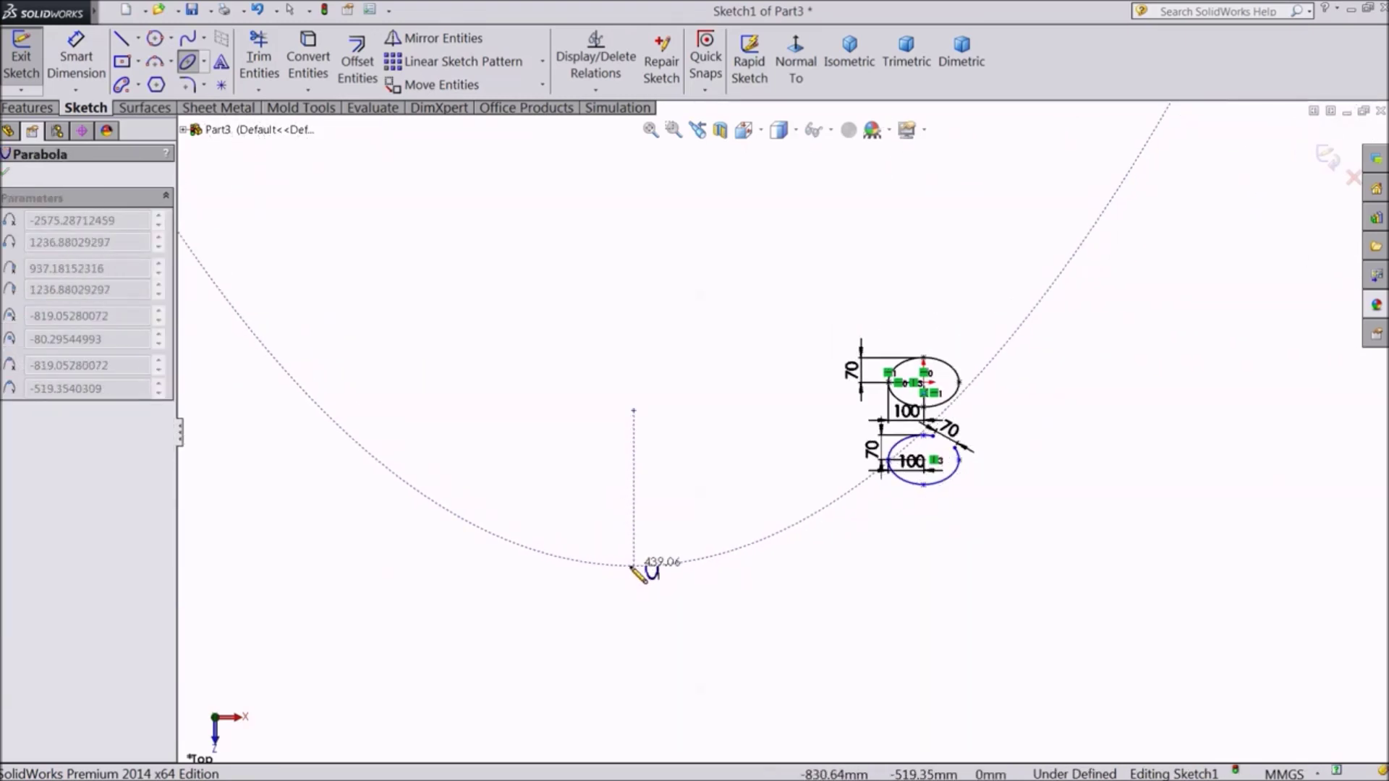
pyautogui.click(634, 568)
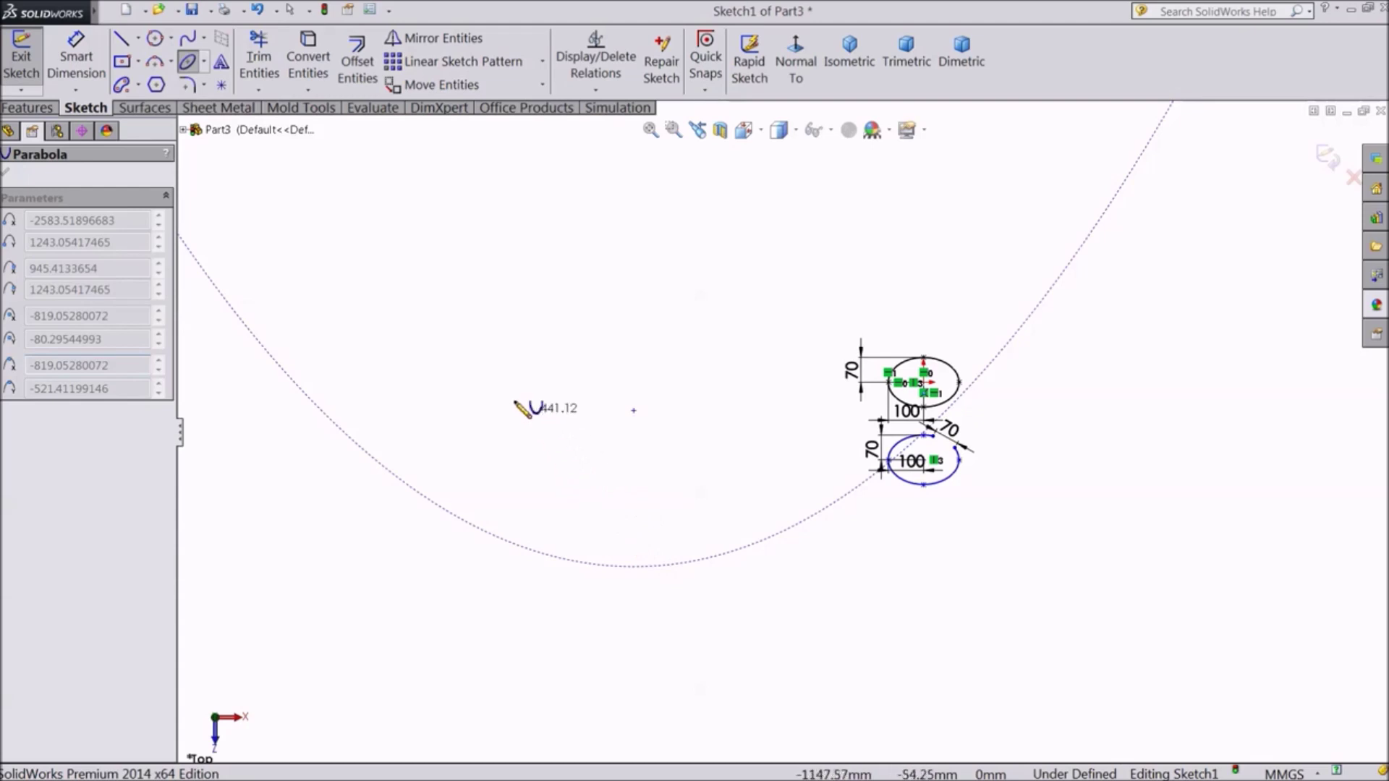
pyautogui.click(494, 379)
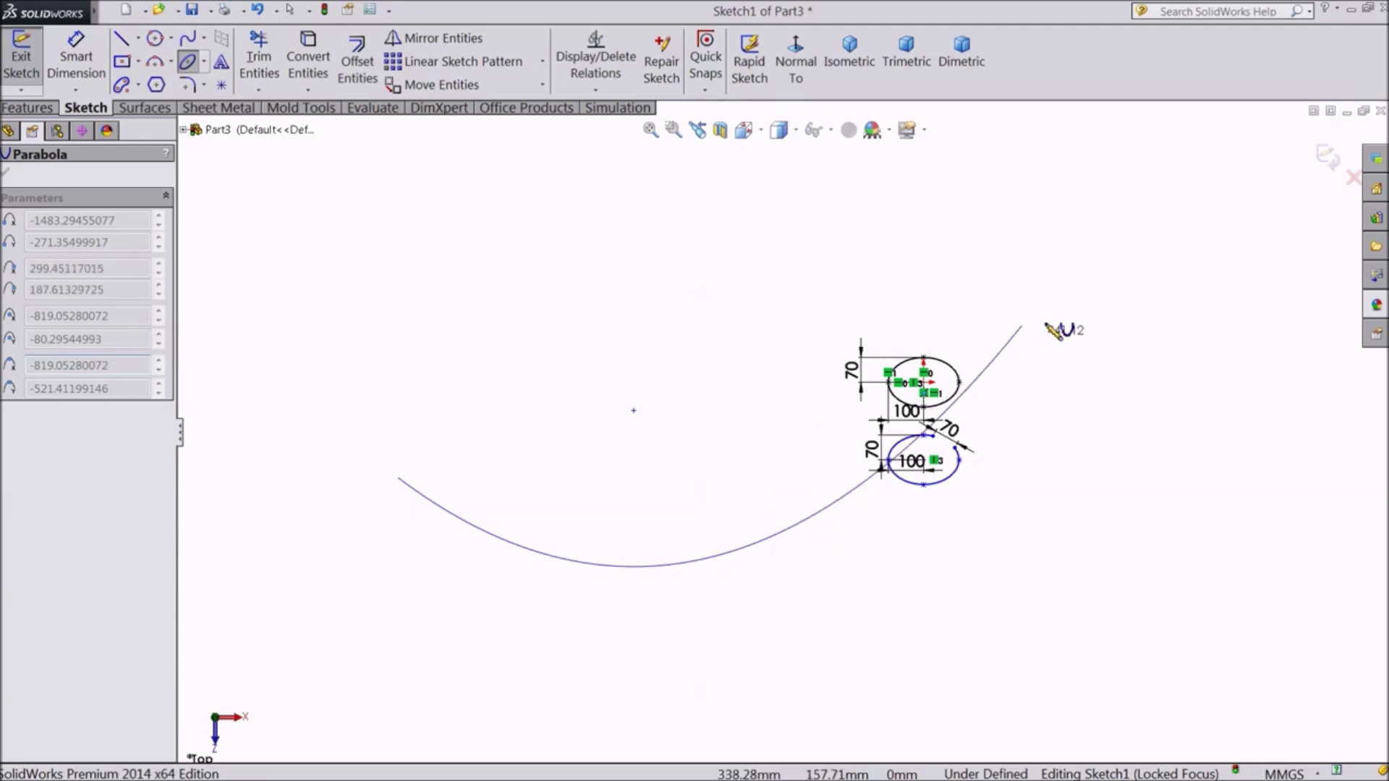
pyautogui.click(1054, 287)
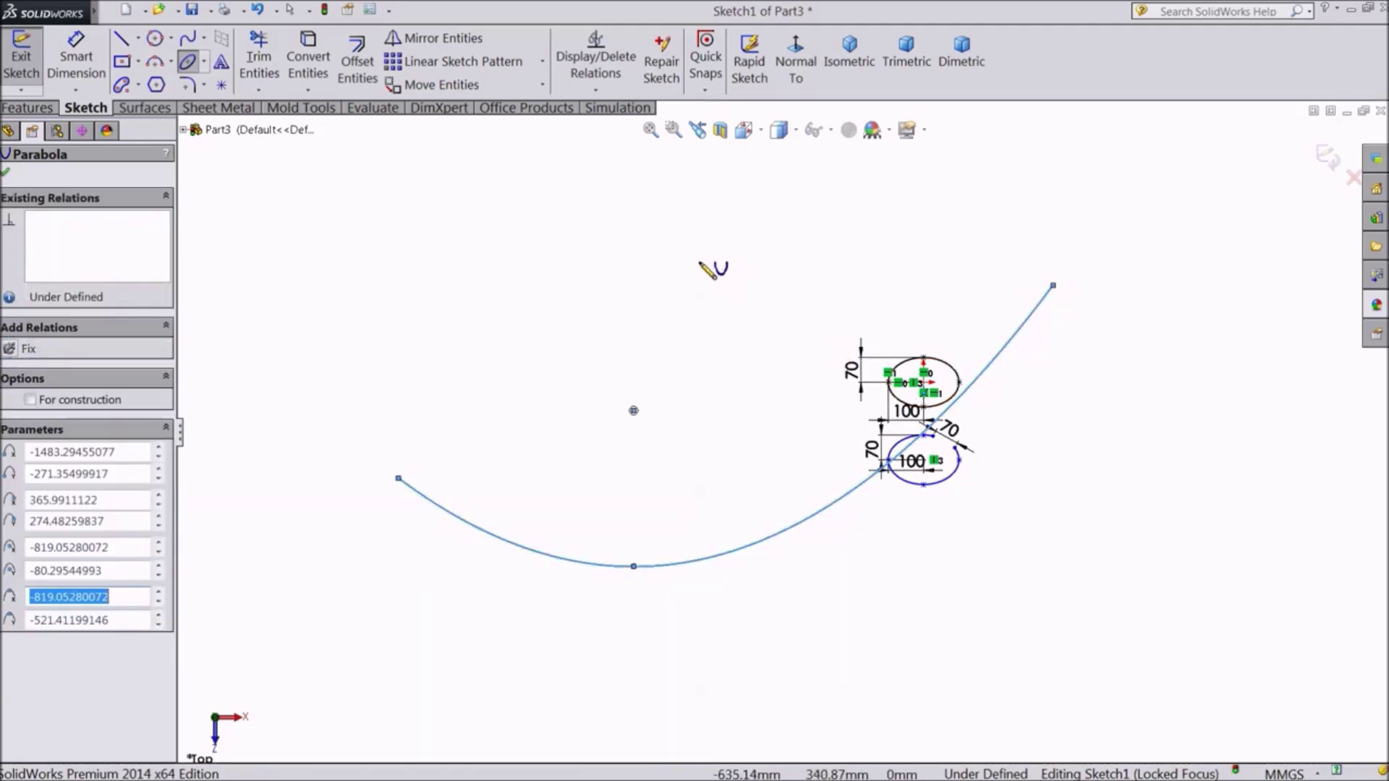
# Step: Reshape the parabola by moving its focus, level its two endpoints horizontally, and raise it
pyautogui.rightClick(691, 137)
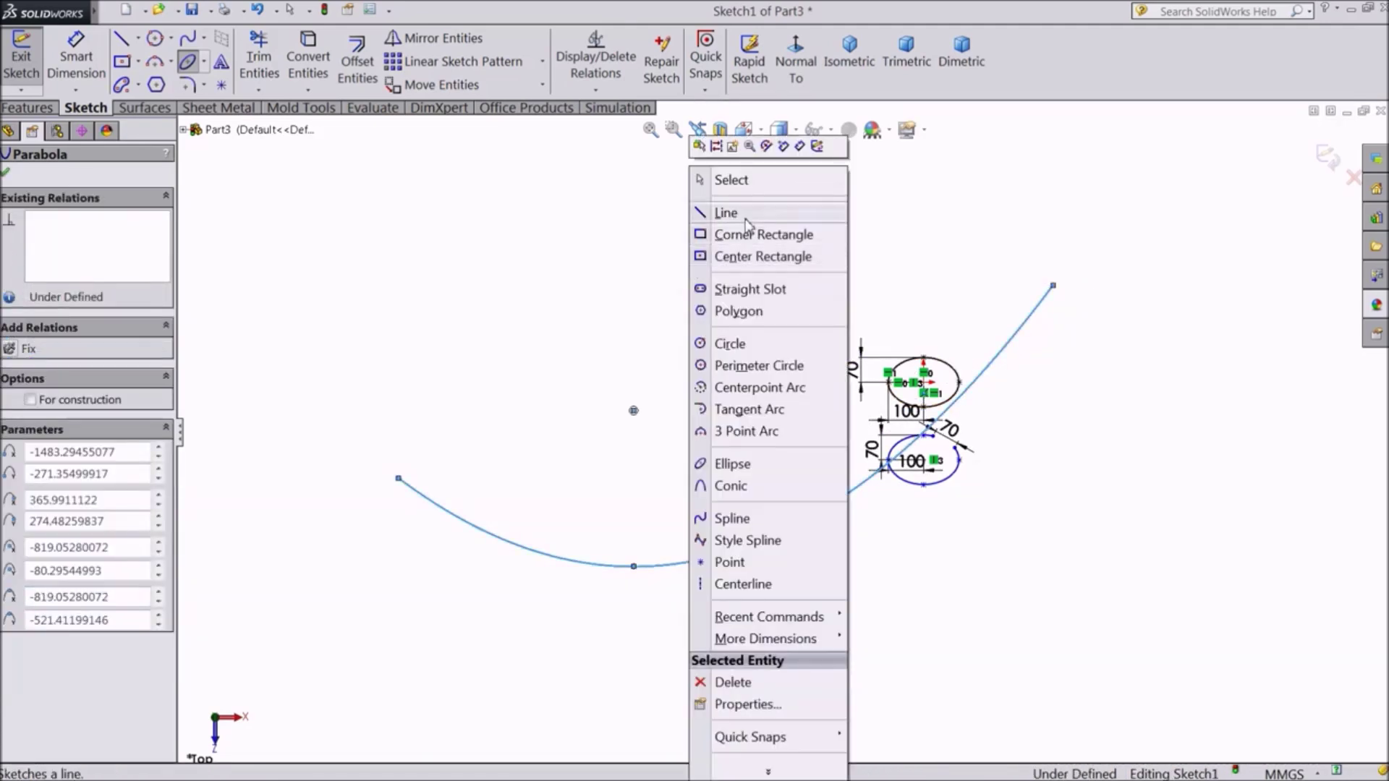
pyautogui.click(752, 180)
pyautogui.scroll(2, 659, 409)
pyautogui.scroll(-2, 727, 427)
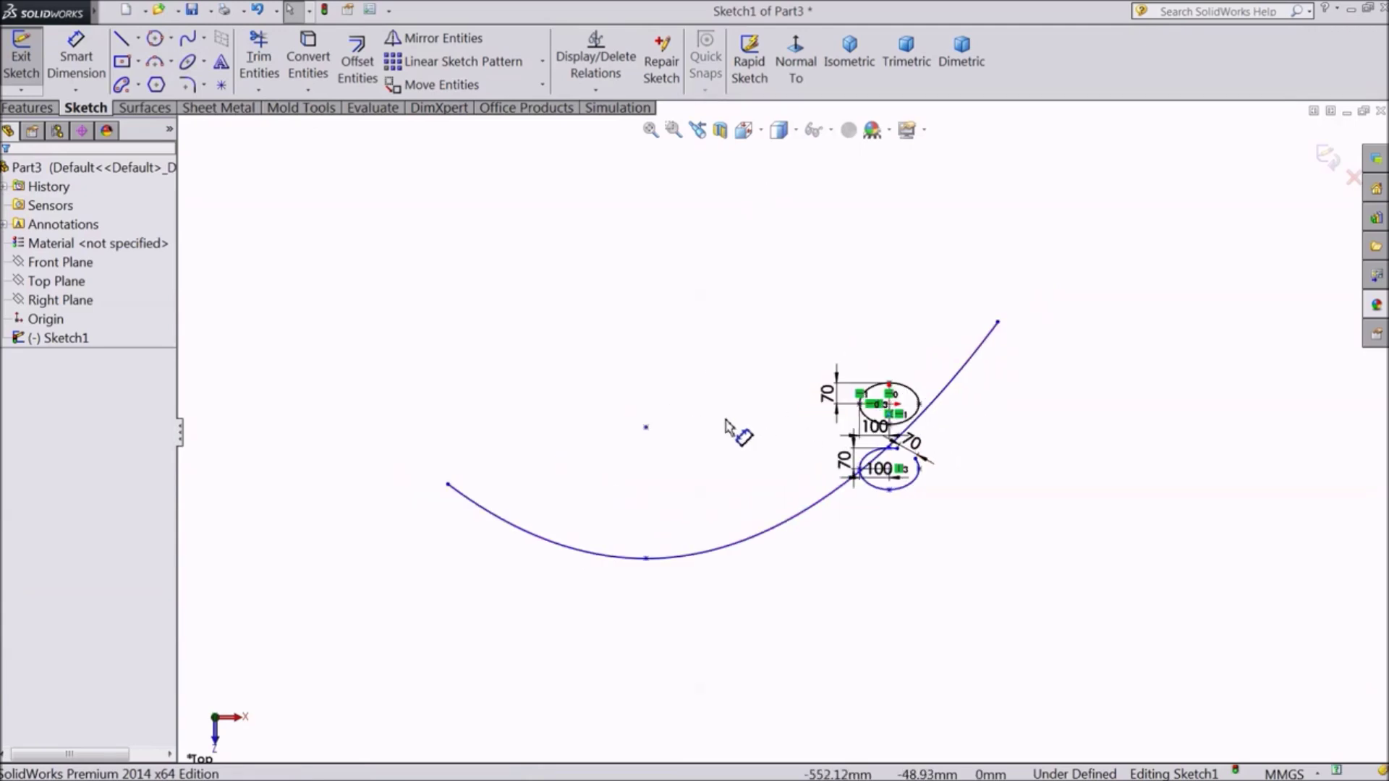
pyautogui.moveTo(646, 428); pyautogui.dragTo(487, 397)
pyautogui.scroll(2, 549, 423)
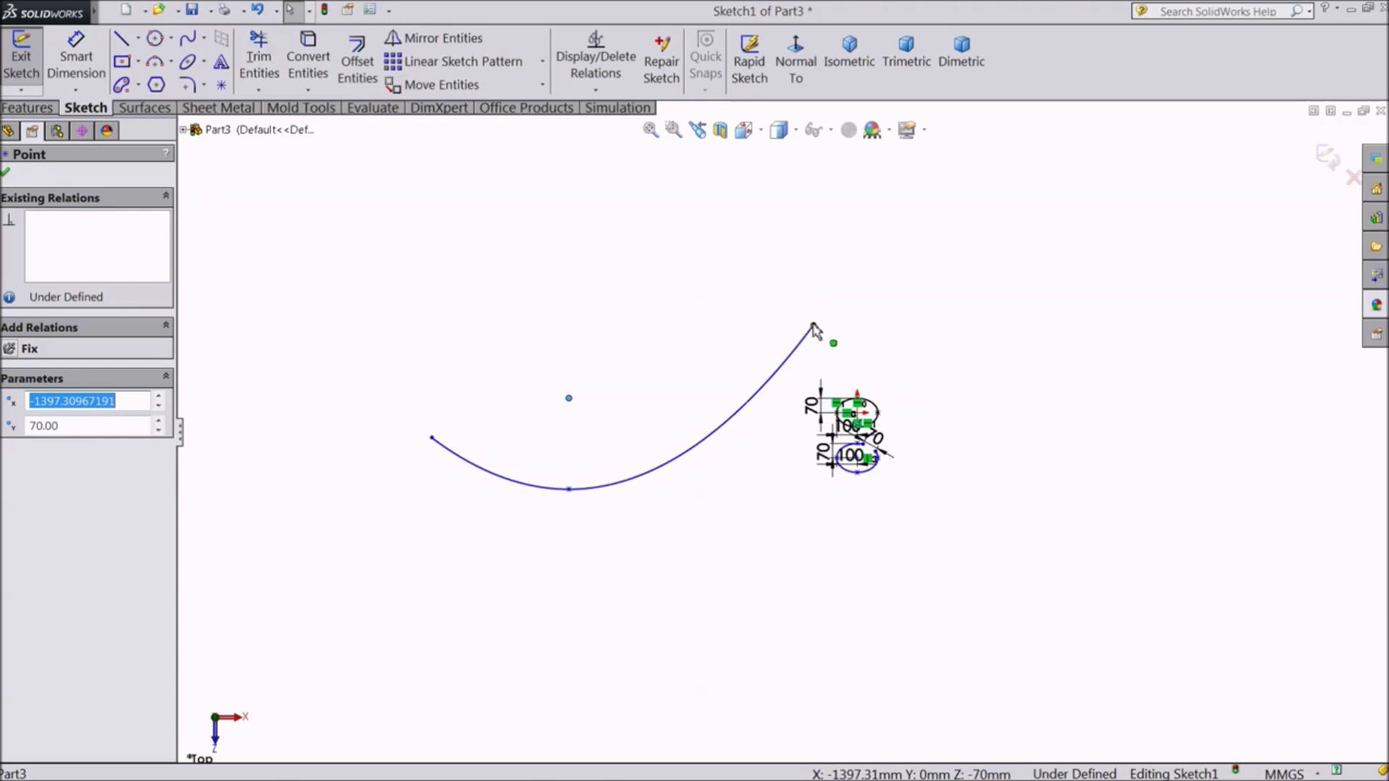
pyautogui.keyDown('ctrl'); pyautogui.click(432, 439); pyautogui.keyUp('ctrl')
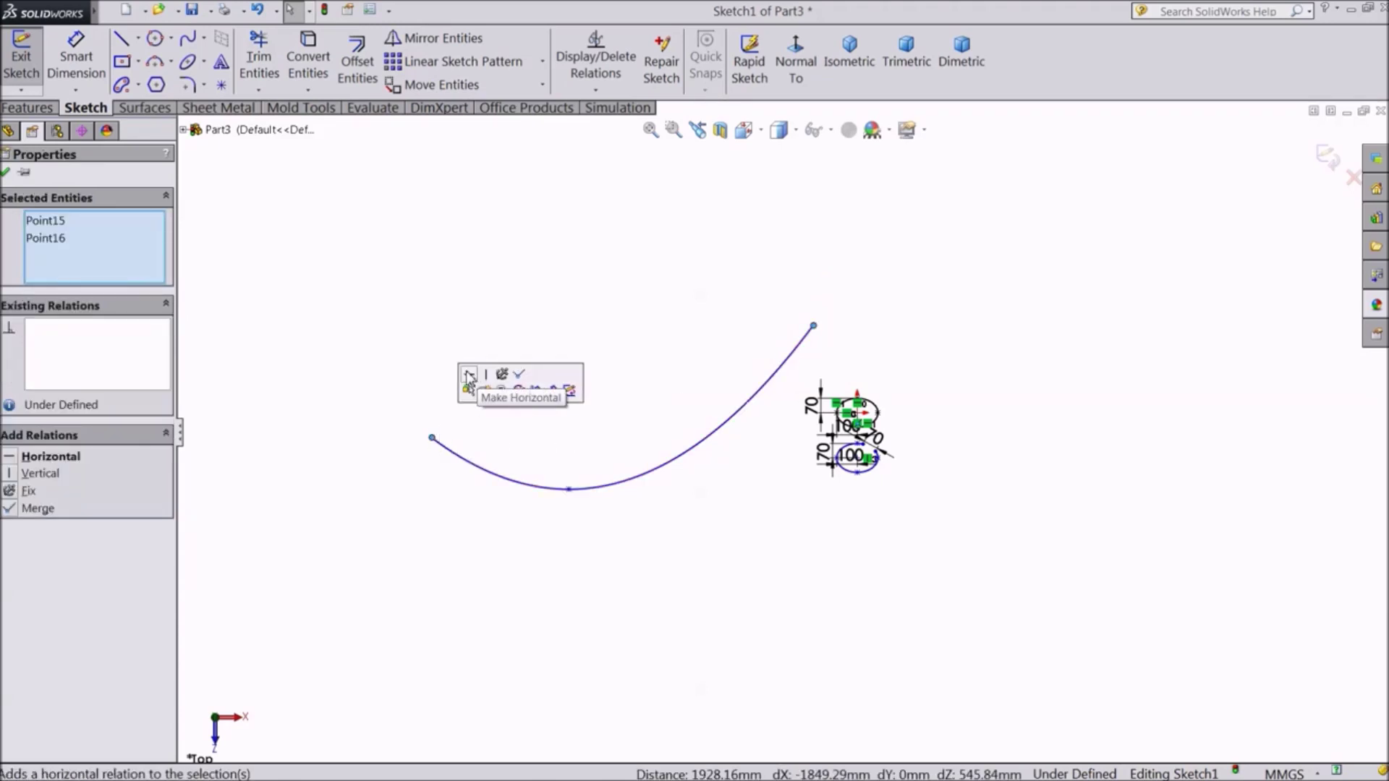
pyautogui.click(469, 377)
pyautogui.scroll(-2, 584, 498)
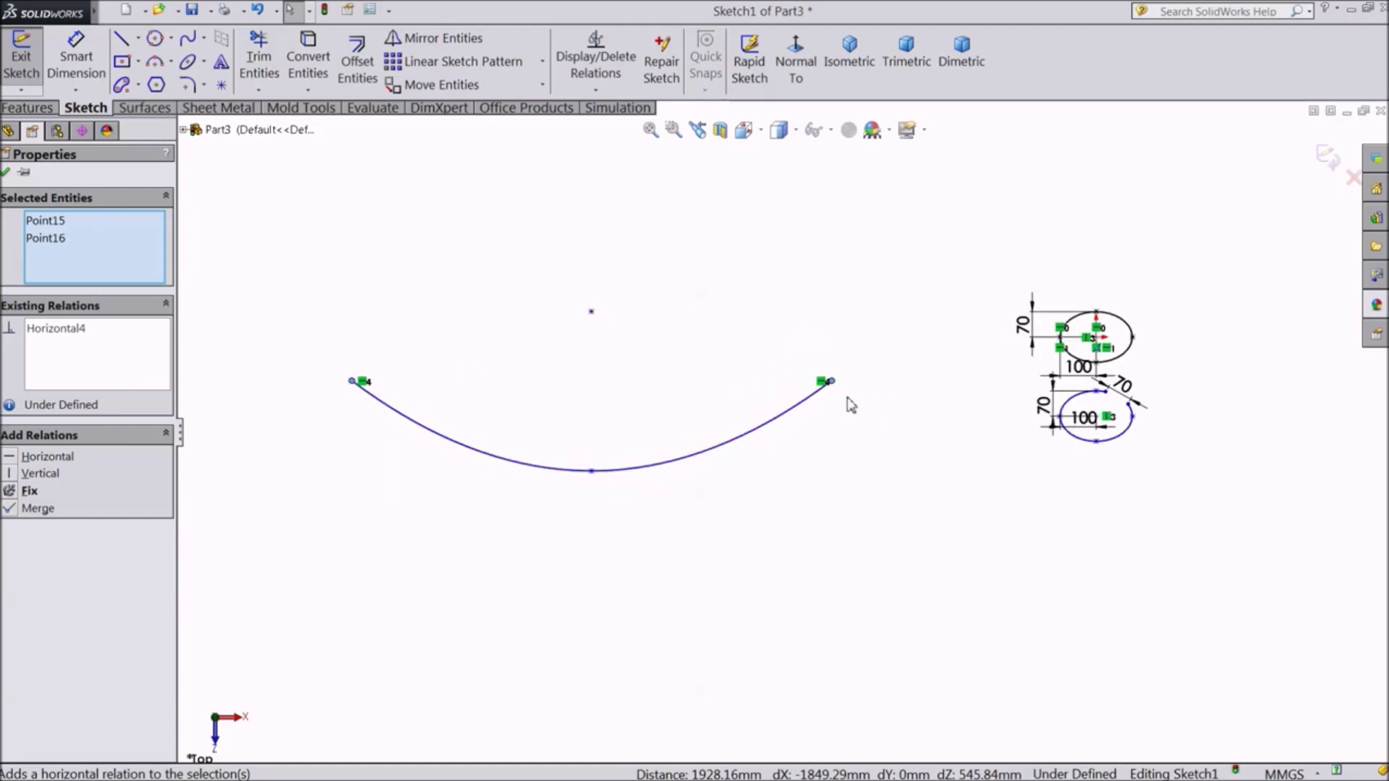
pyautogui.moveTo(832, 382); pyautogui.dragTo(861, 324)
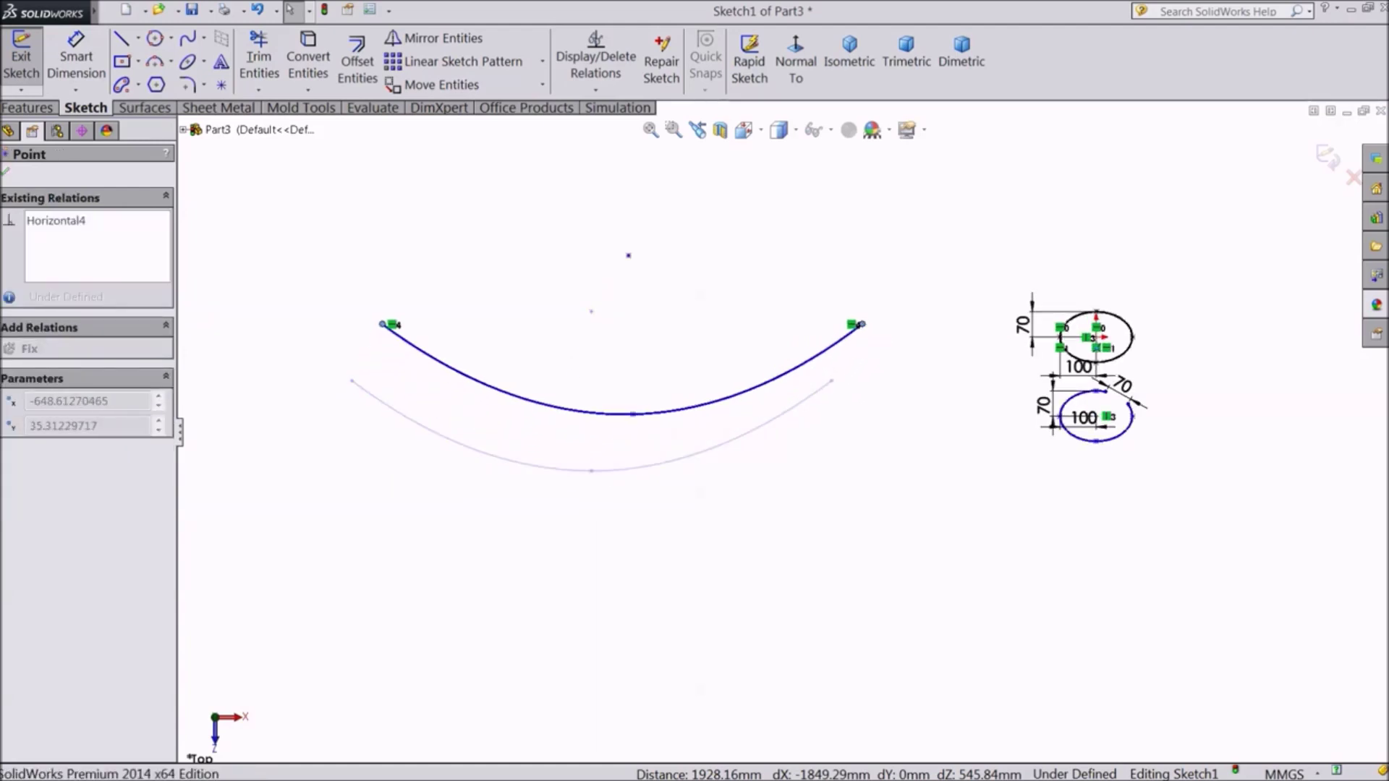
# Step: Make the parabola's focus horizontal with its endpoint and close the relation panel
pyautogui.click(5, 173)
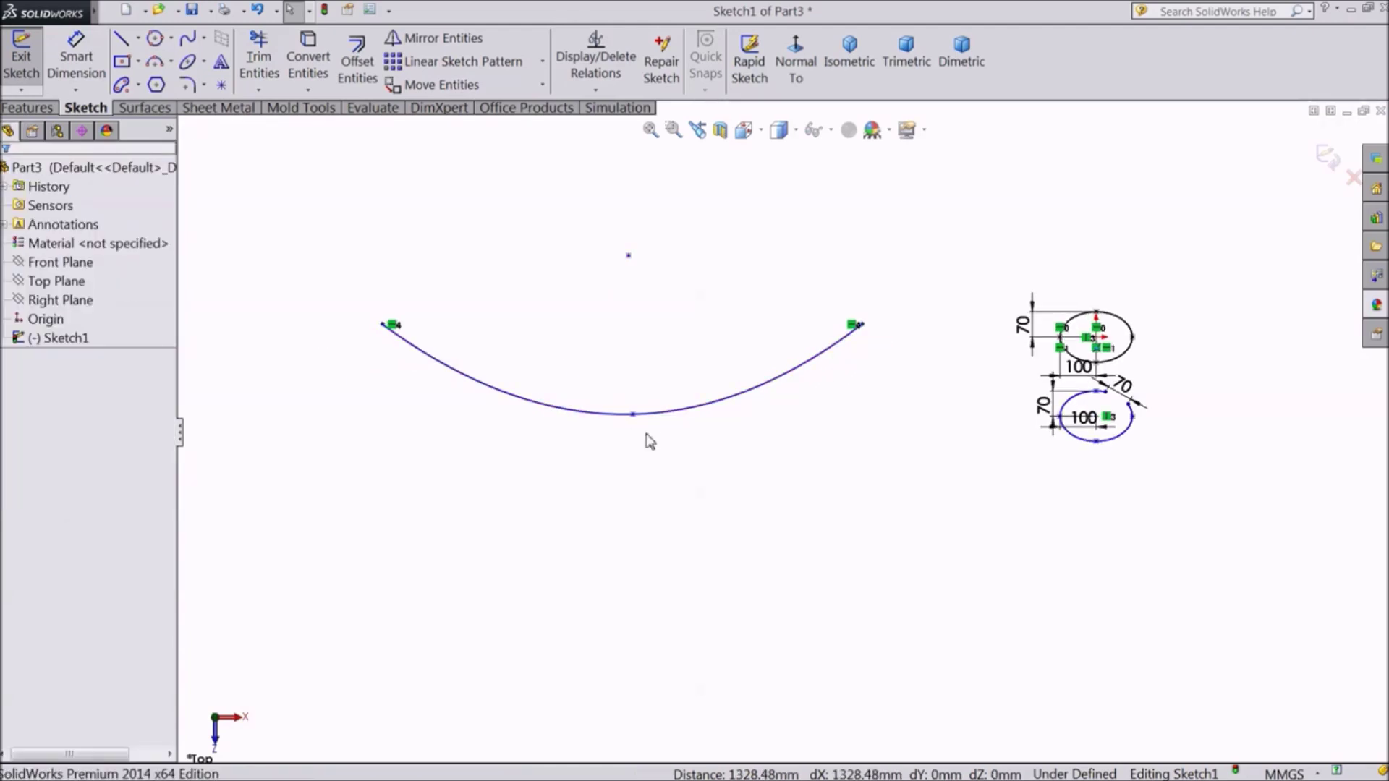
pyautogui.click(629, 258)
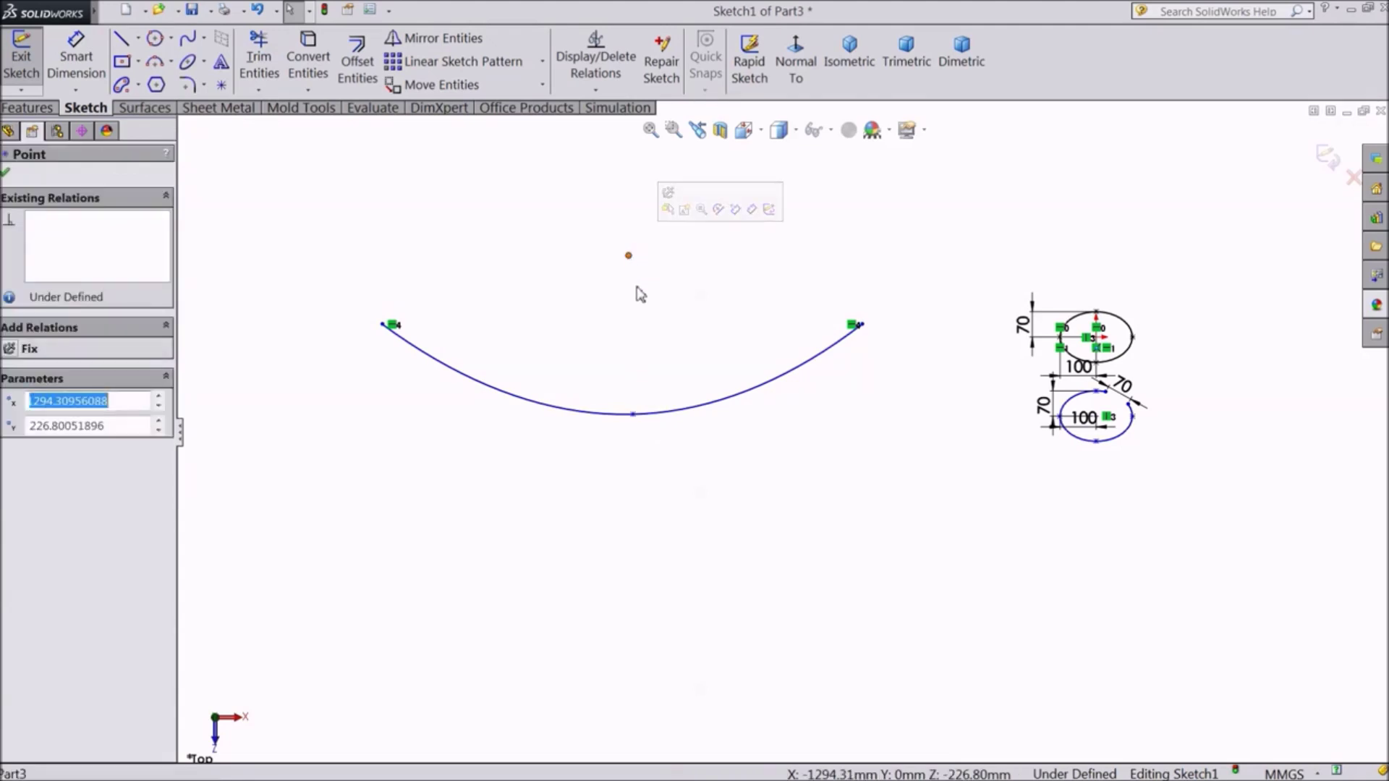
pyautogui.keyDown('ctrl'); pyautogui.click(860, 326); pyautogui.keyUp('ctrl')
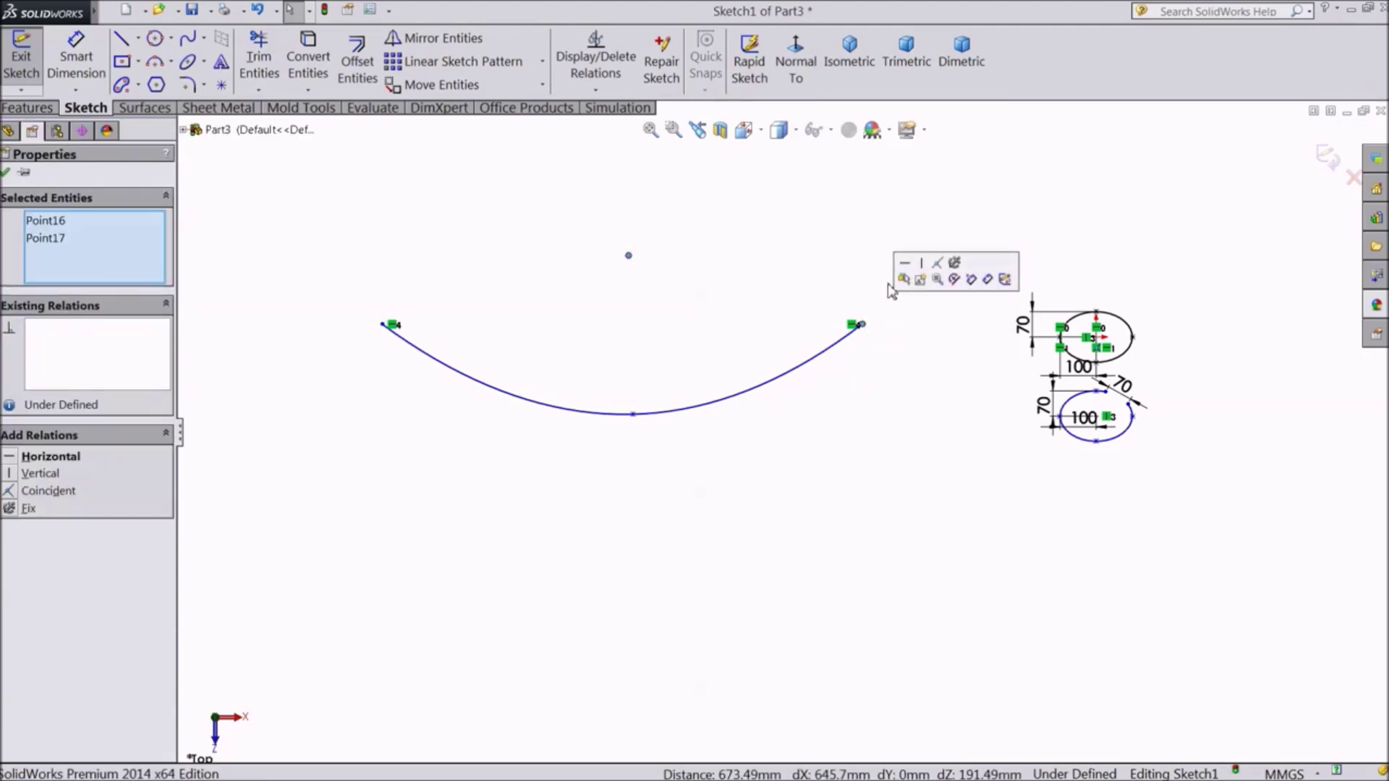
pyautogui.click(912, 273)
pyautogui.scroll(-2, 611, 355)
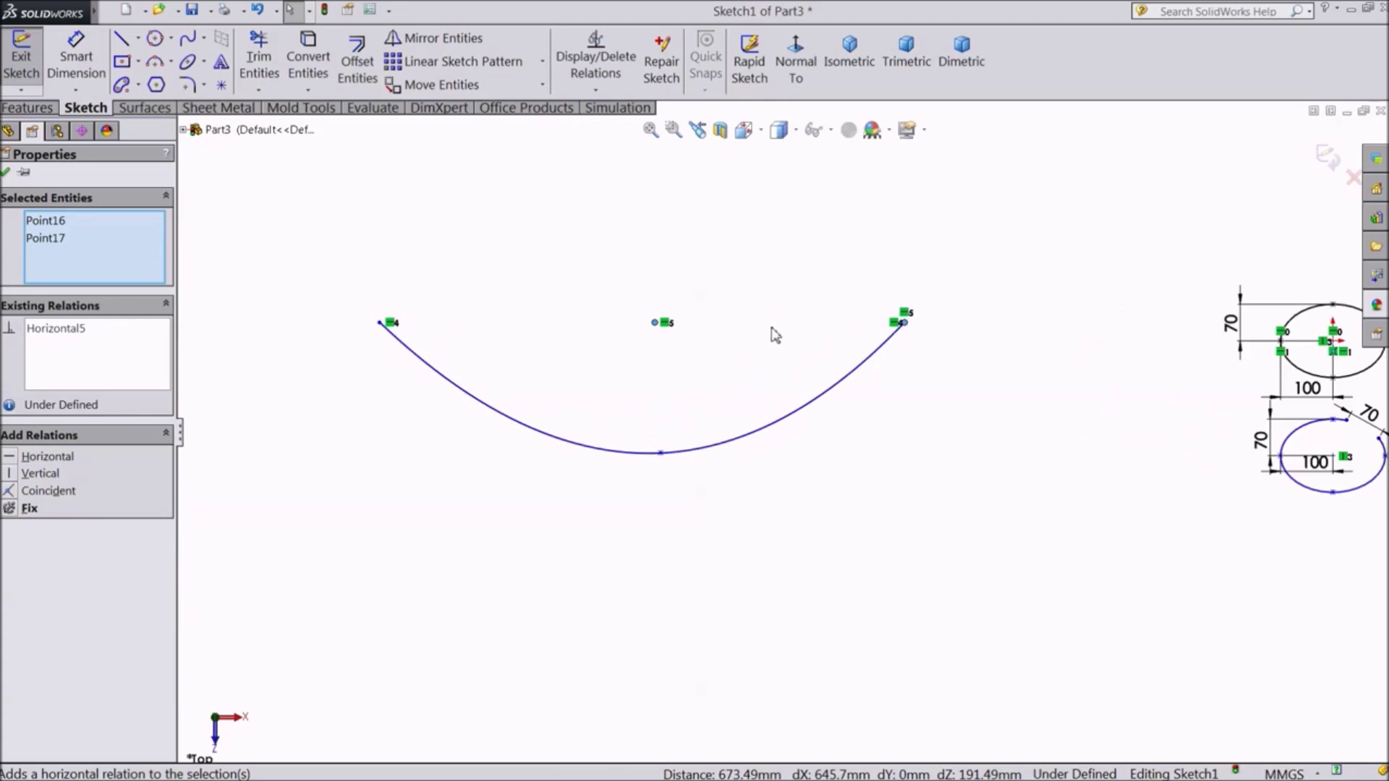
pyautogui.click(6, 174)
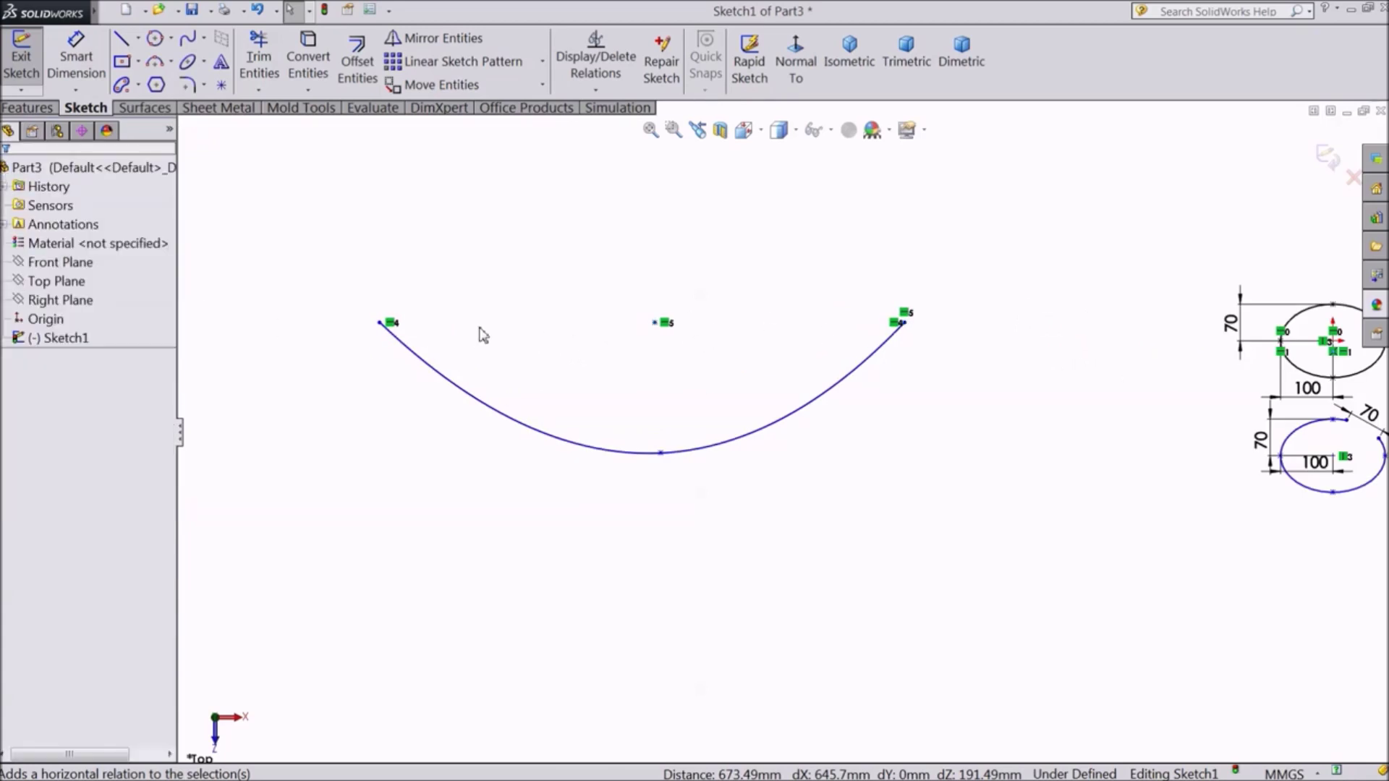
pyautogui.scroll(2, 660, 378)
# Step: Draw a conic left of the parabola with vertically stacked endpoints and its apex bulging right
pyautogui.click(204, 63)
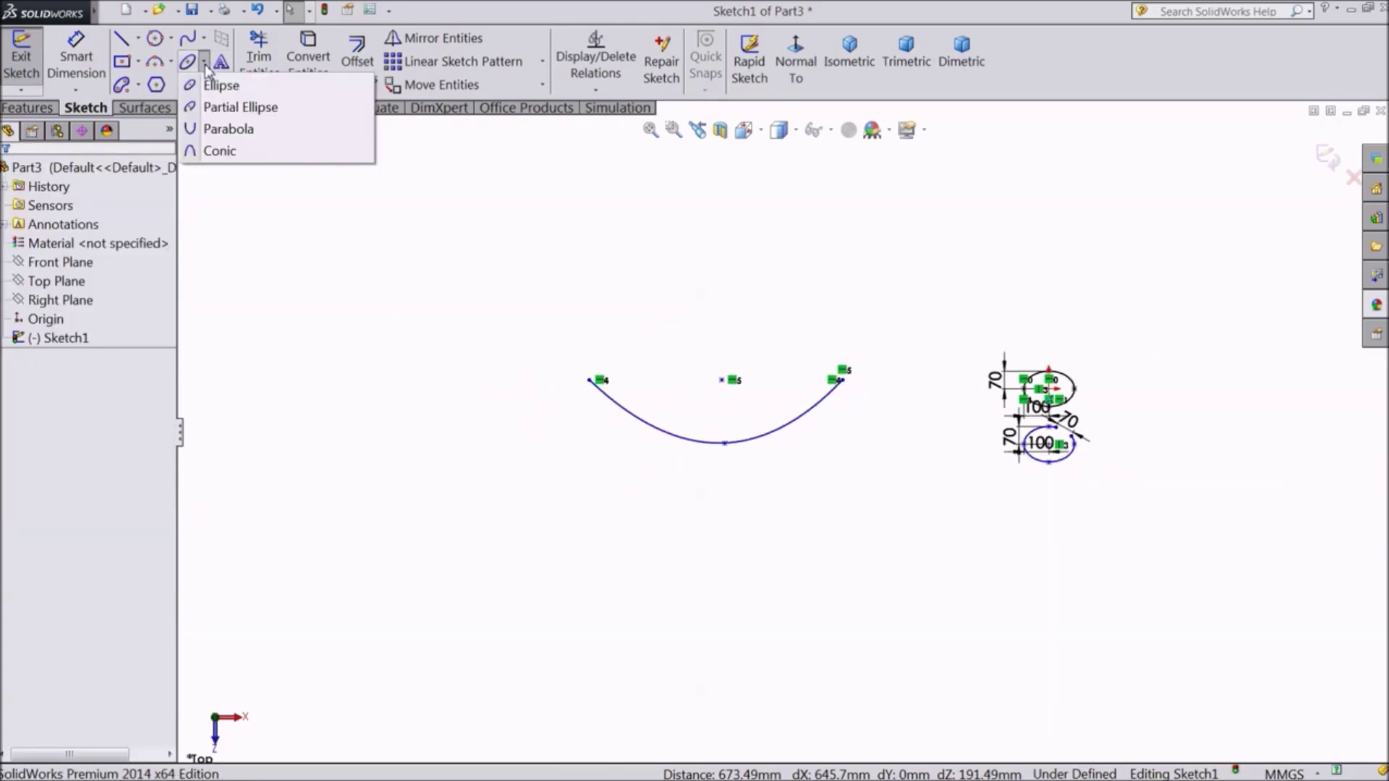
pyautogui.click(220, 149)
pyautogui.scroll(2, 832, 431)
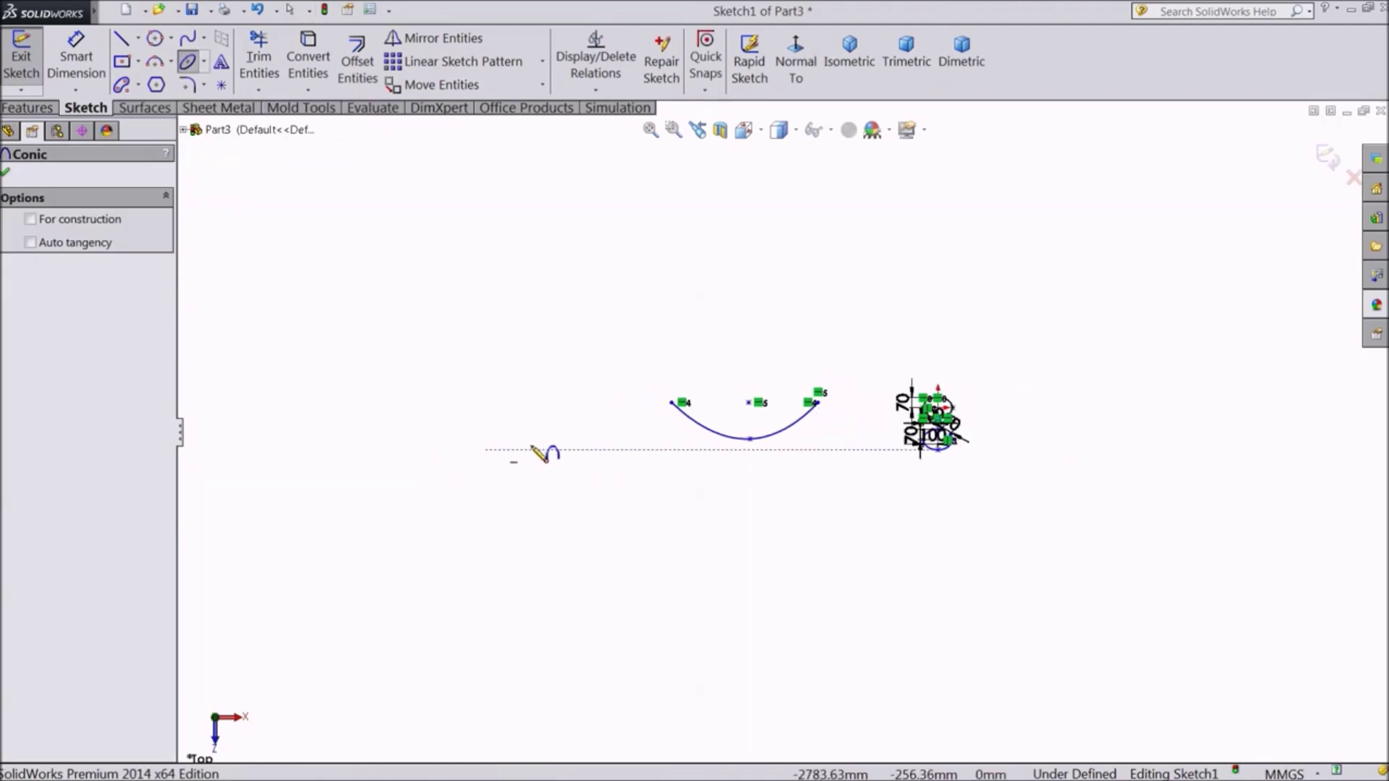
pyautogui.scroll(1, 546, 452)
pyautogui.scroll(-2, 548, 450)
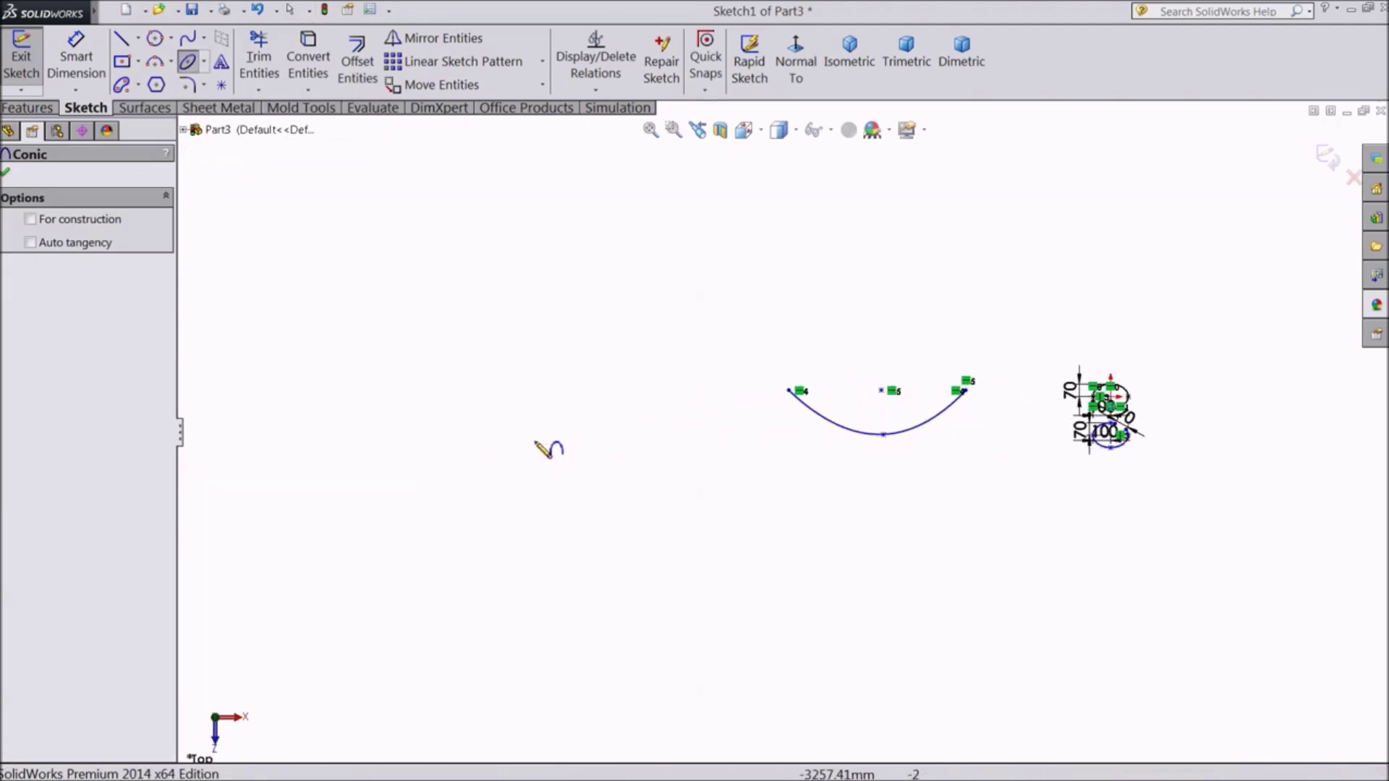
pyautogui.click(356, 423)
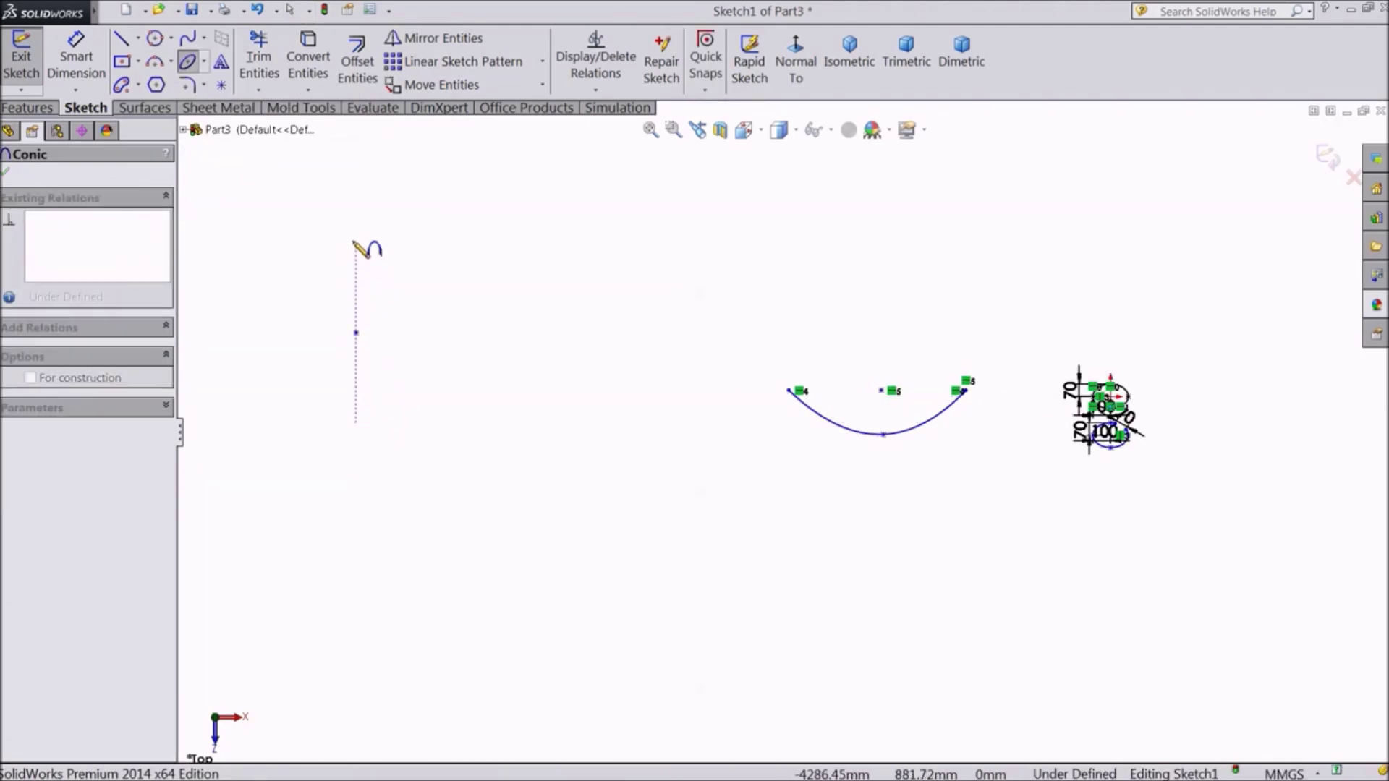
pyautogui.click(356, 219)
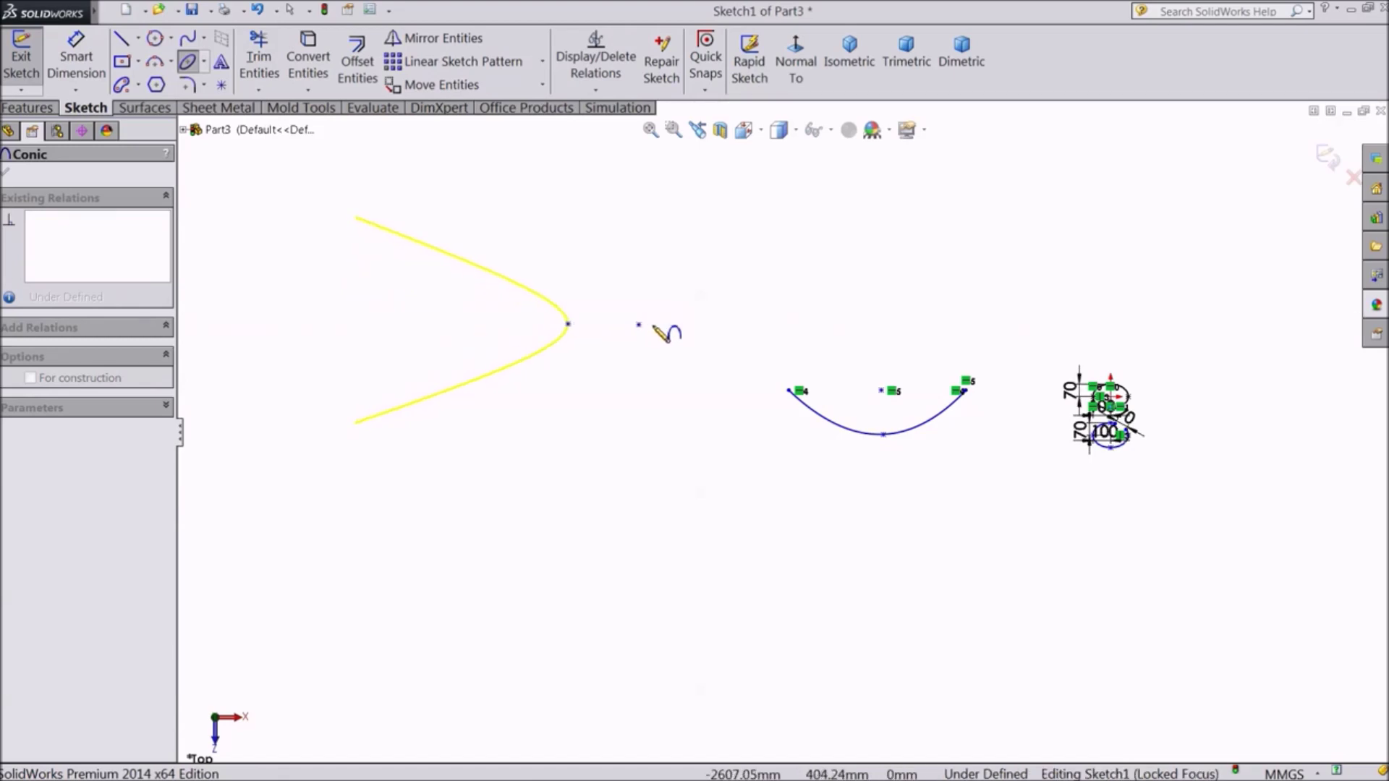
pyautogui.click(684, 321)
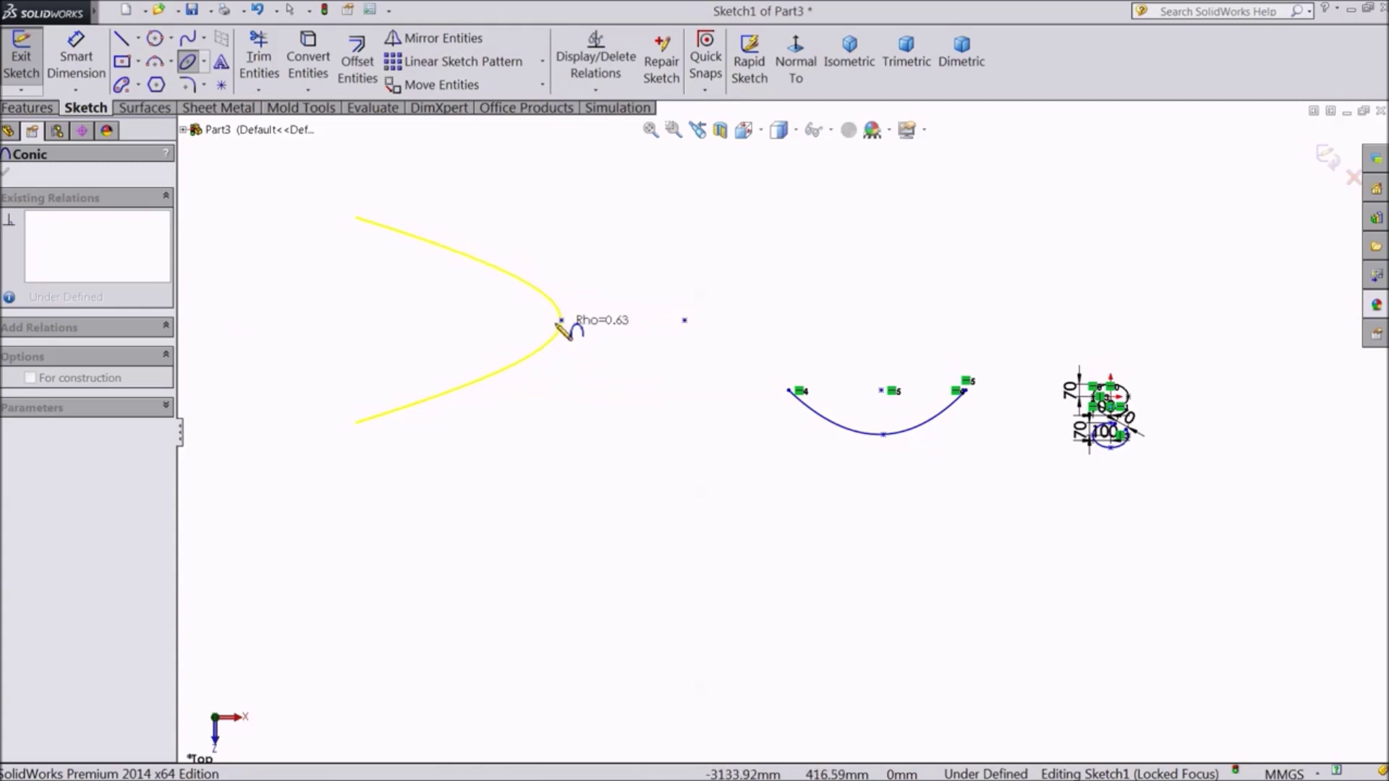
pyautogui.click(515, 323)
pyautogui.scroll(3, 561, 356)
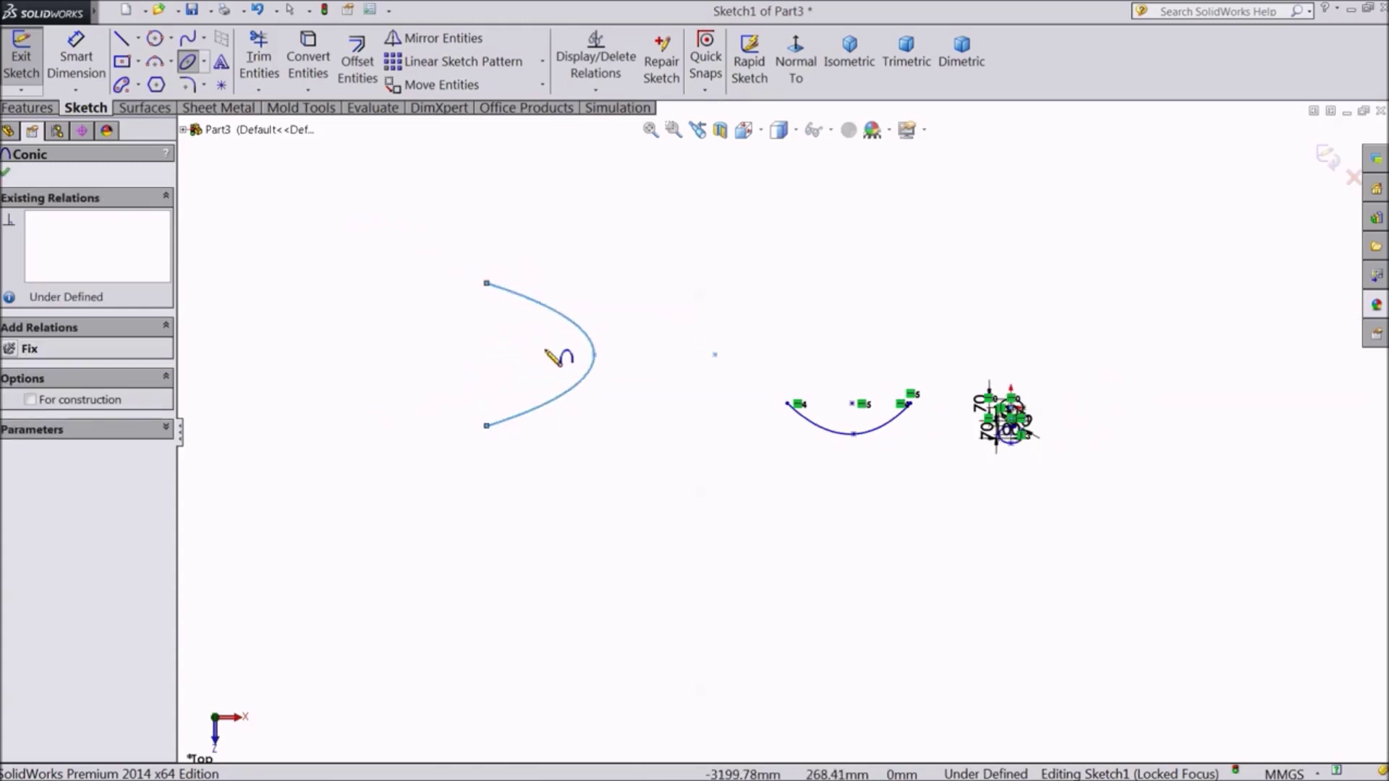
pyautogui.scroll(-3, 642, 393)
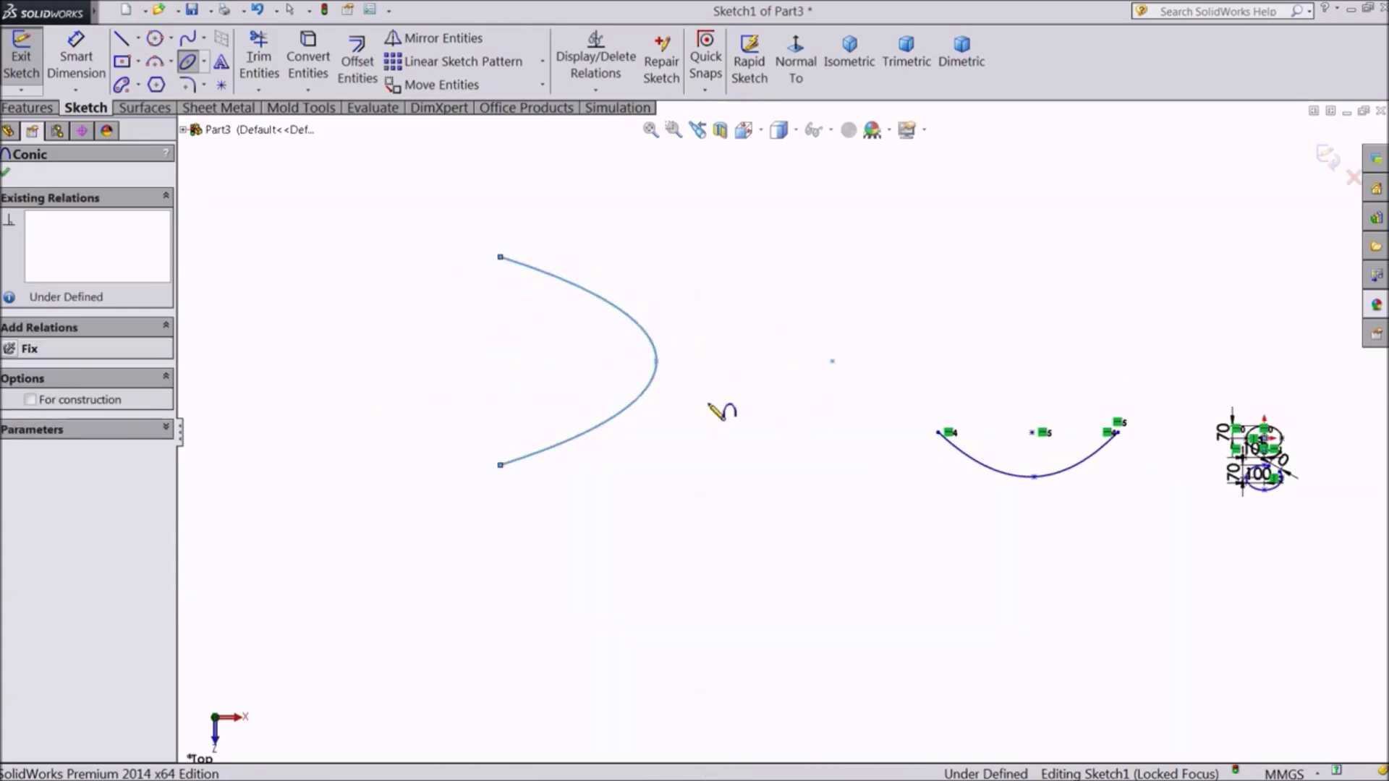
pyautogui.click(76, 57)
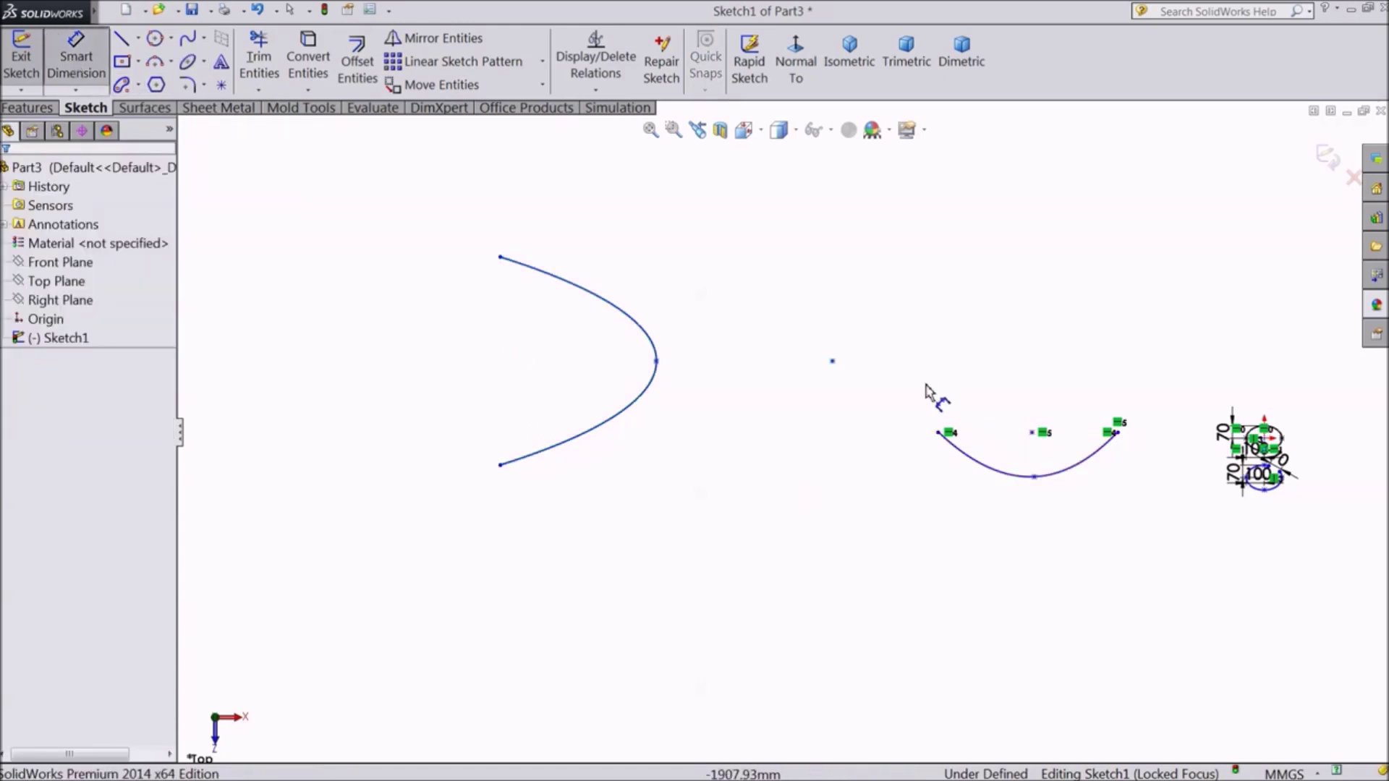
# Step: Dimension the distance from the lone sketch point to the conic's apex as 1000
pyautogui.click(832, 360)
pyautogui.click(656, 362)
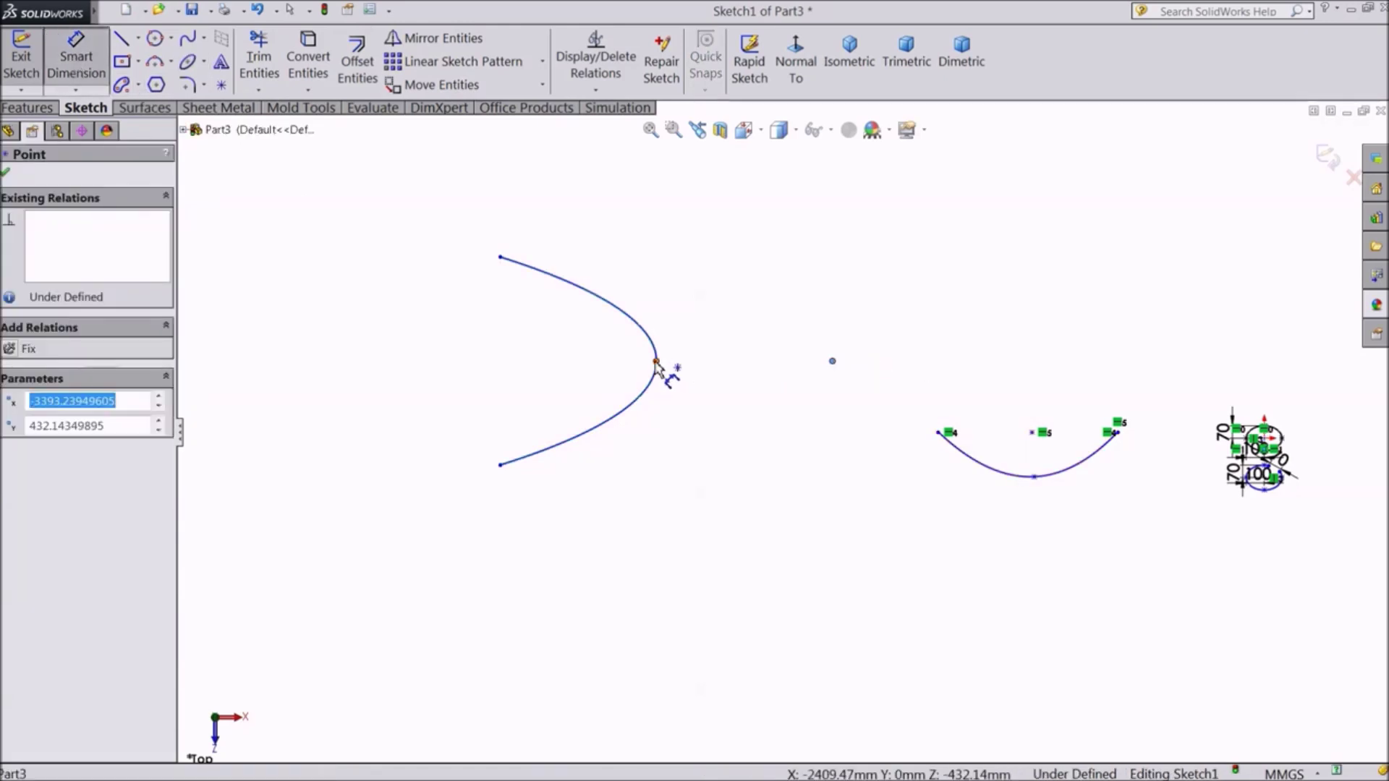
pyautogui.click(738, 465)
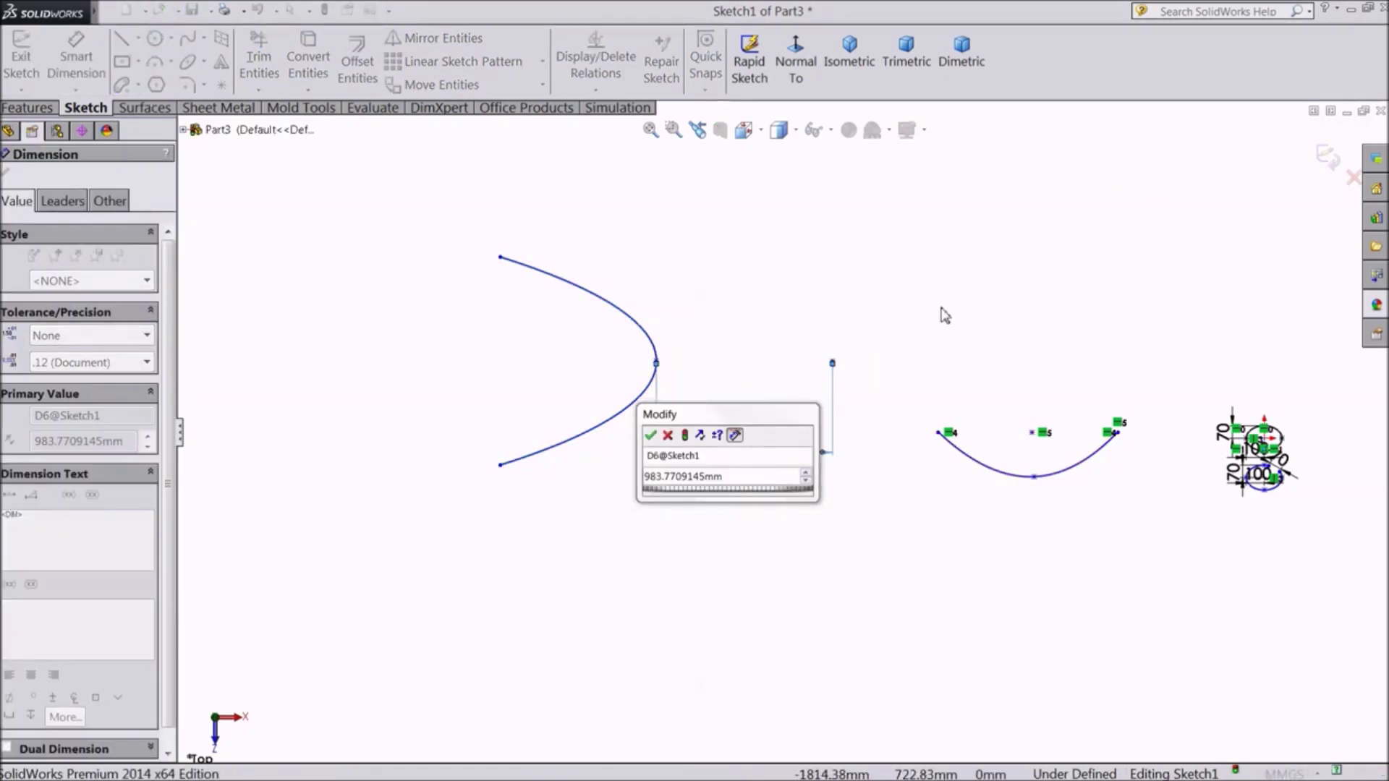
pyautogui.click(732, 478)
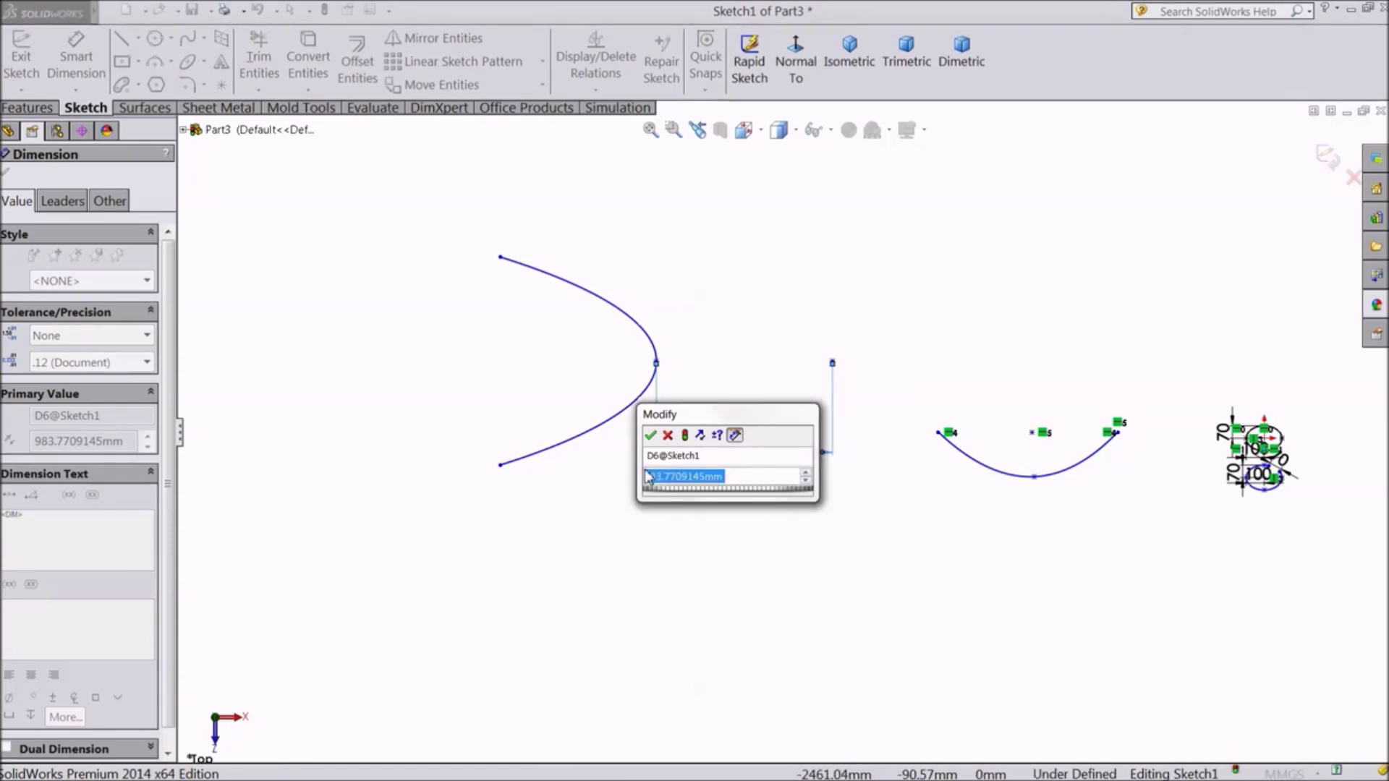
pyautogui.write('1000')
pyautogui.press('Return')
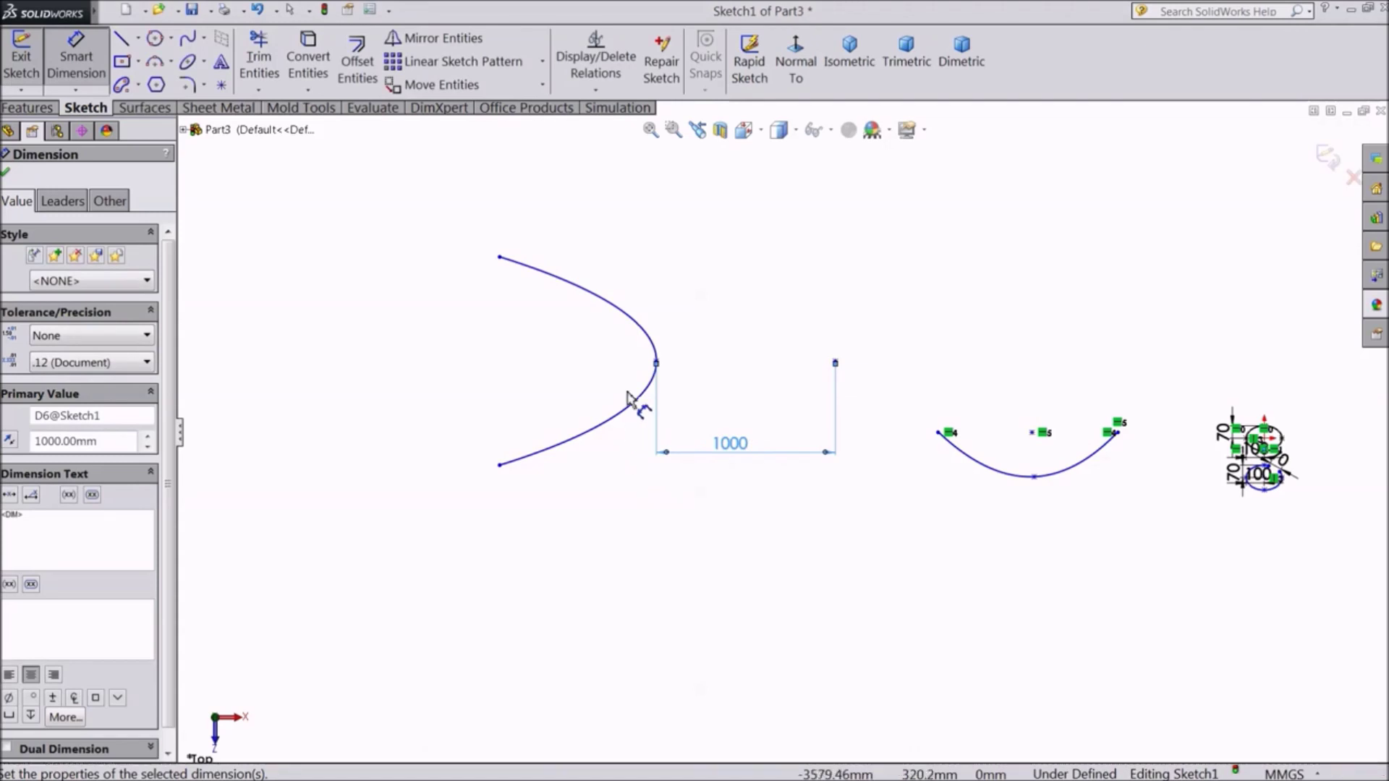
# Step: Dimension the conic's width from its top endpoint to the apex as 1000
pyautogui.click(500, 257)
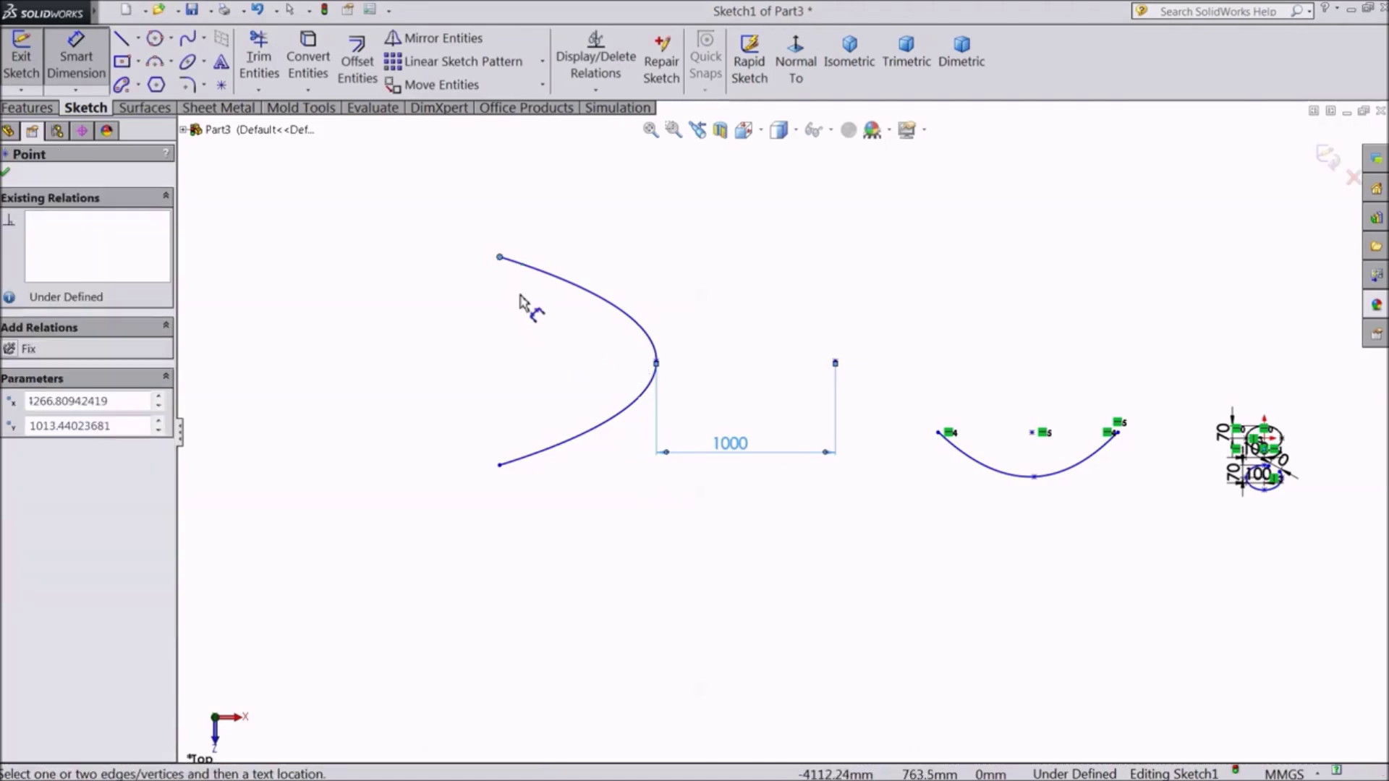
pyautogui.click(655, 360)
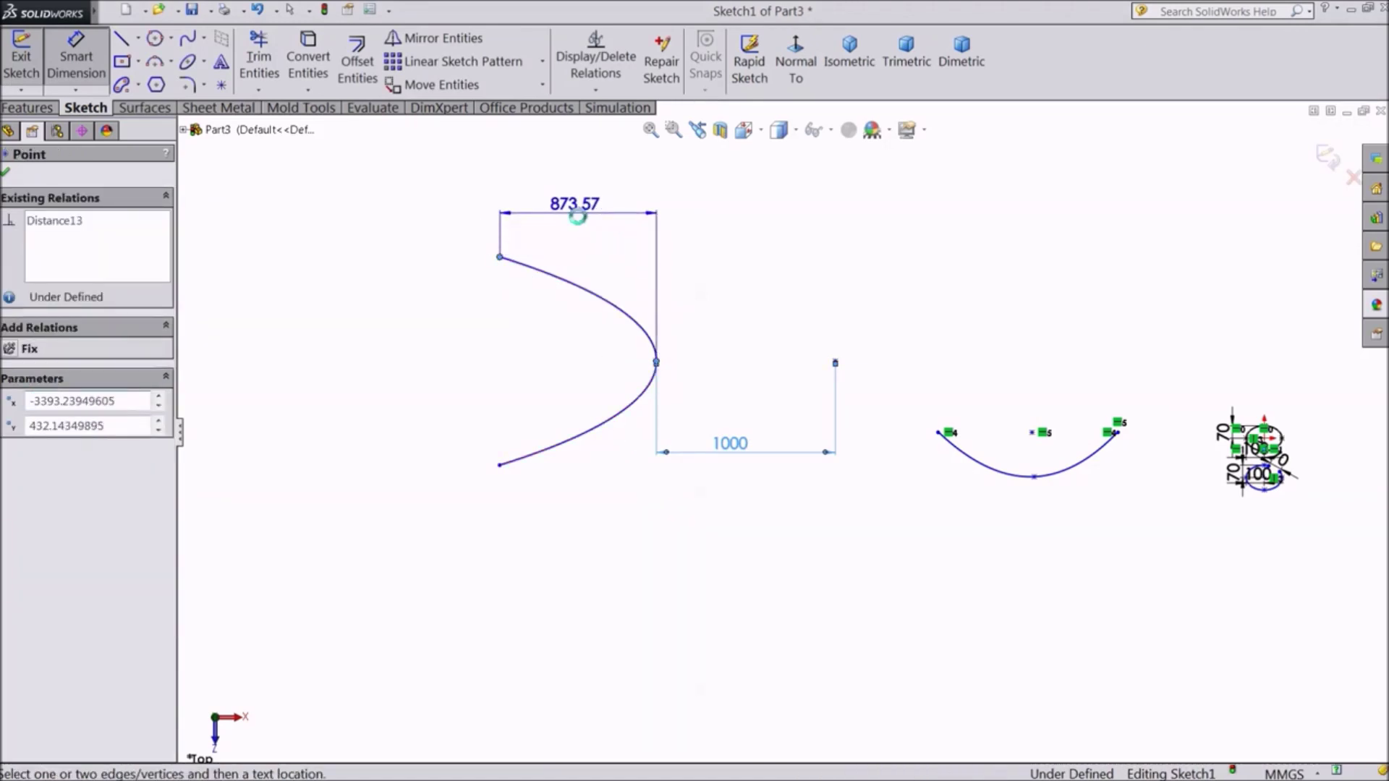
pyautogui.click(578, 217)
pyautogui.write('1000')
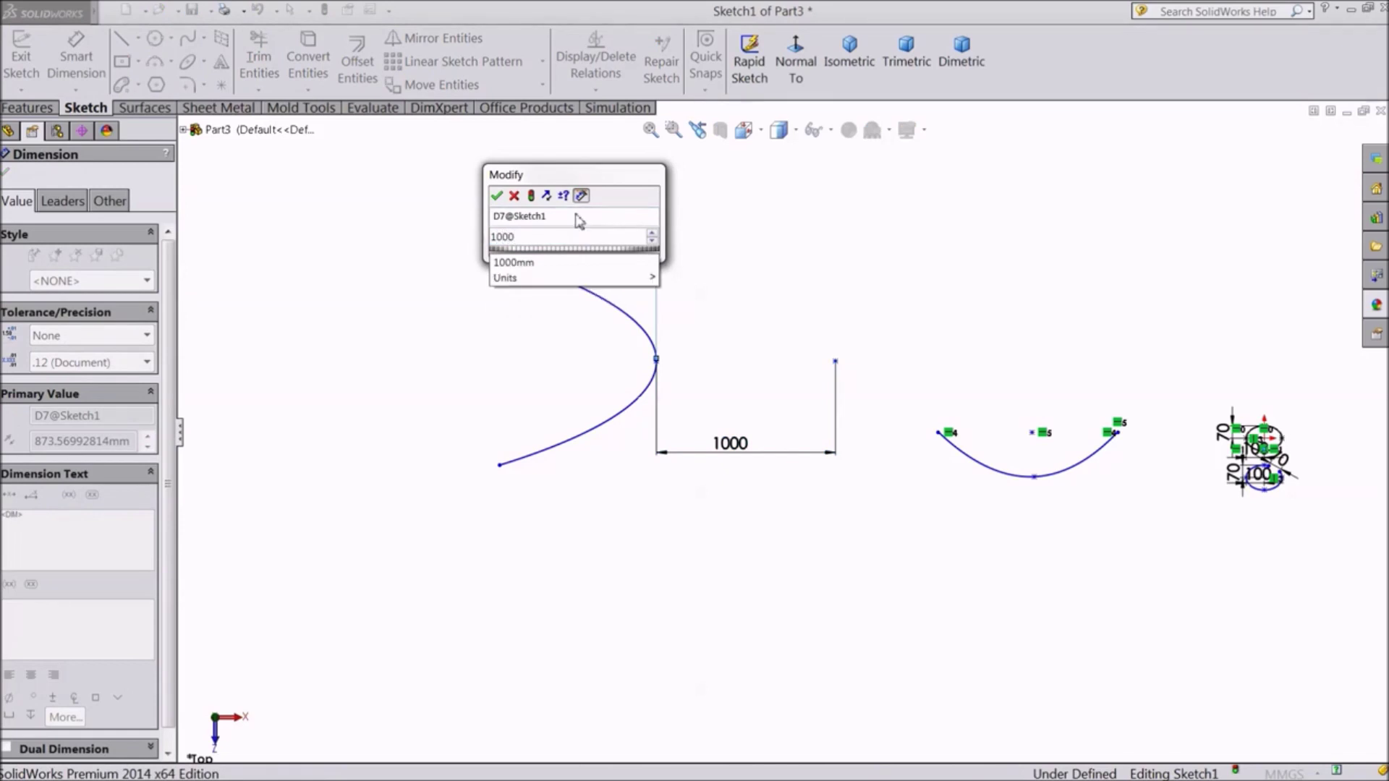
pyautogui.press('Return')
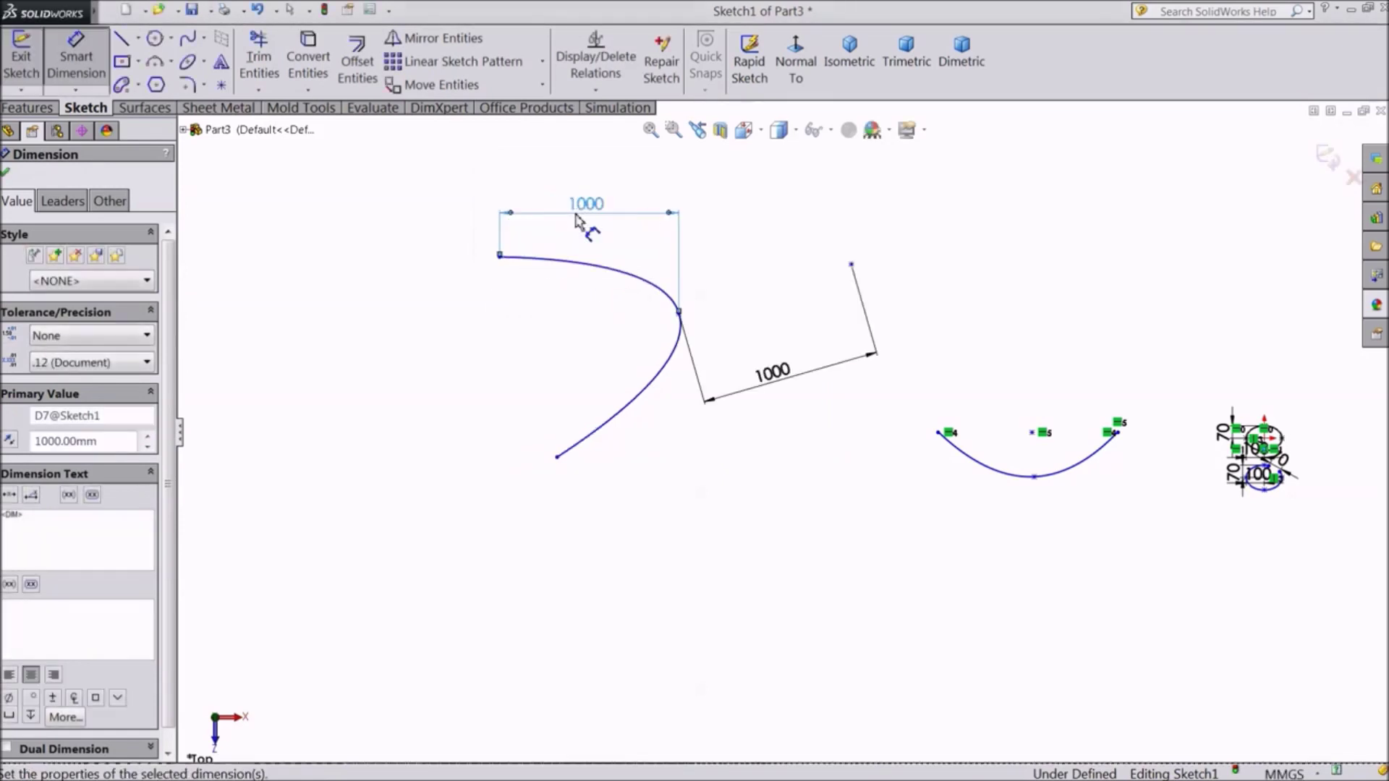
# Step: Make the conic's top and bottom endpoints vertical to each other
pyautogui.click(6, 172)
pyautogui.click(499, 259)
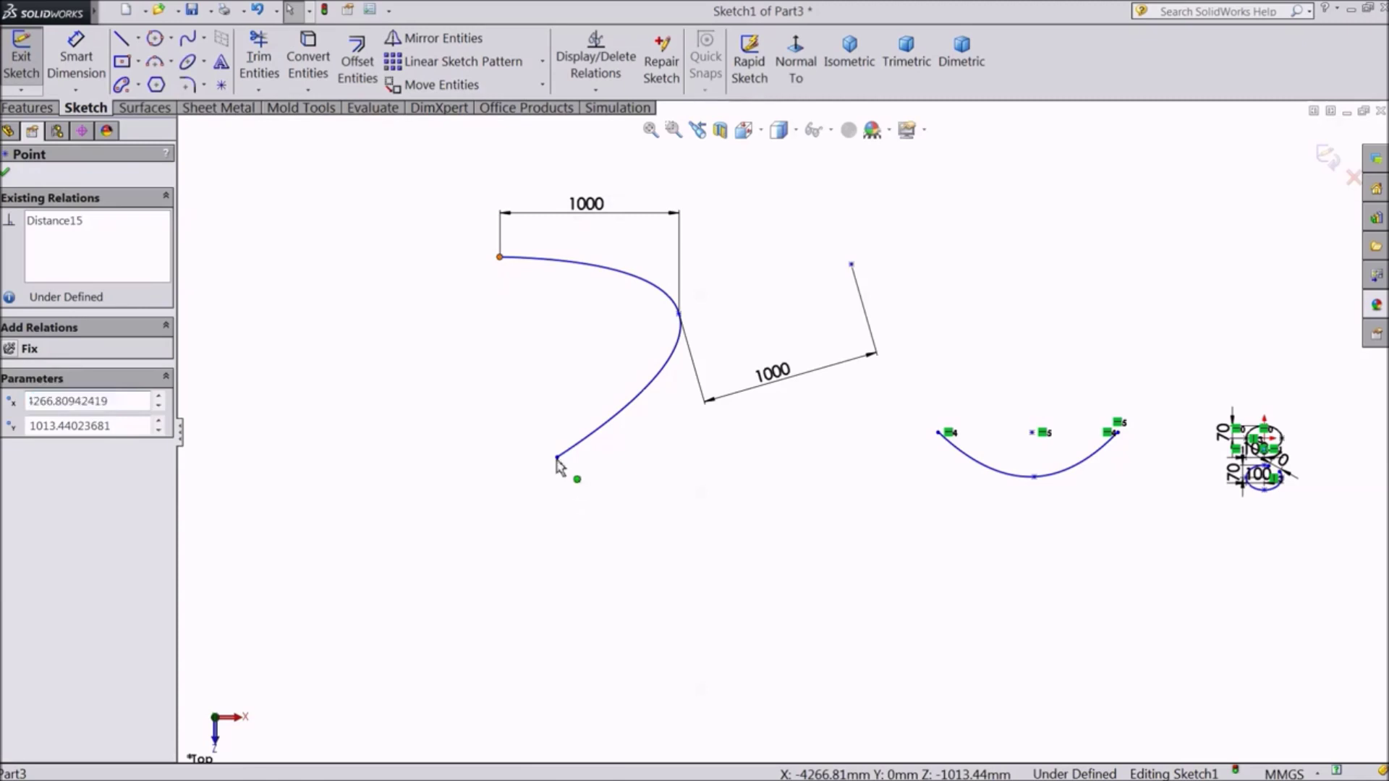
pyautogui.keyDown('ctrl'); pyautogui.click(557, 458); pyautogui.keyUp('ctrl')
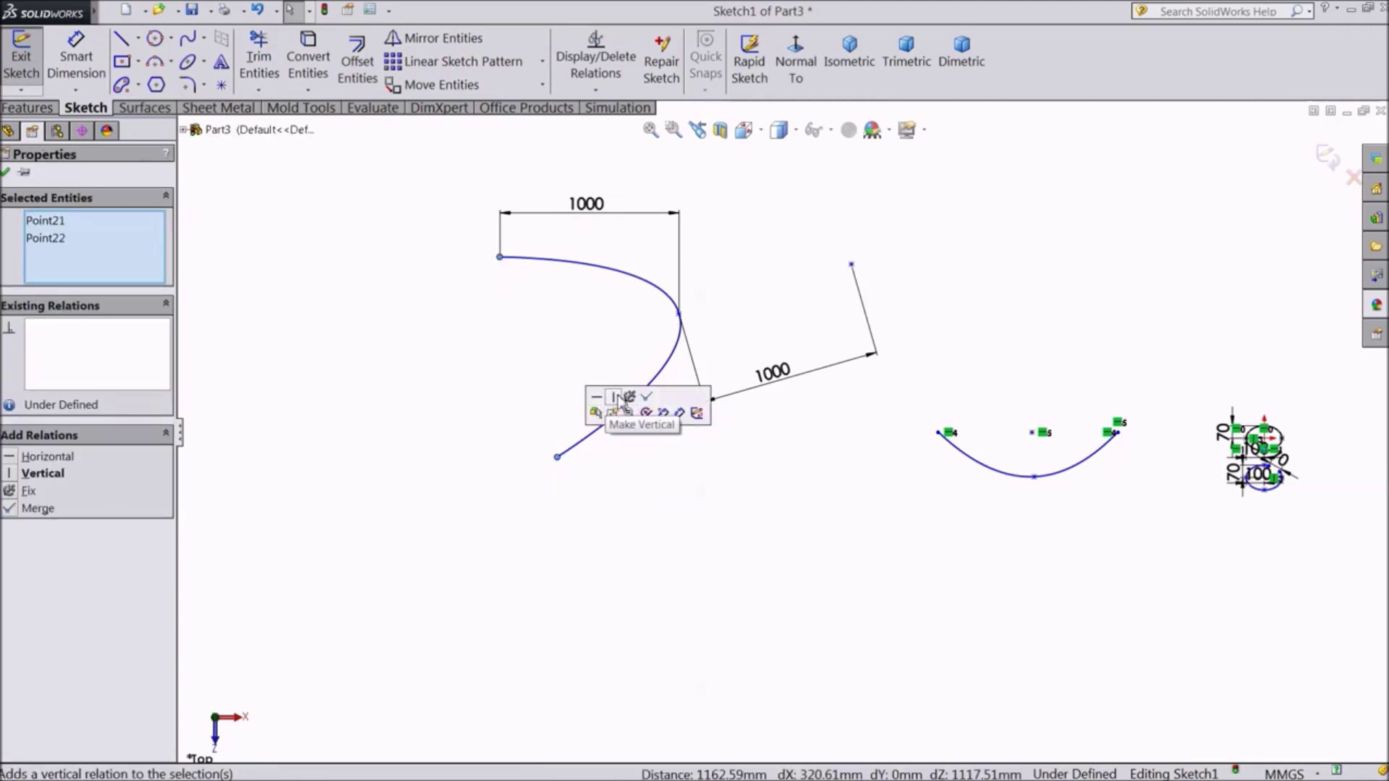
pyautogui.click(618, 398)
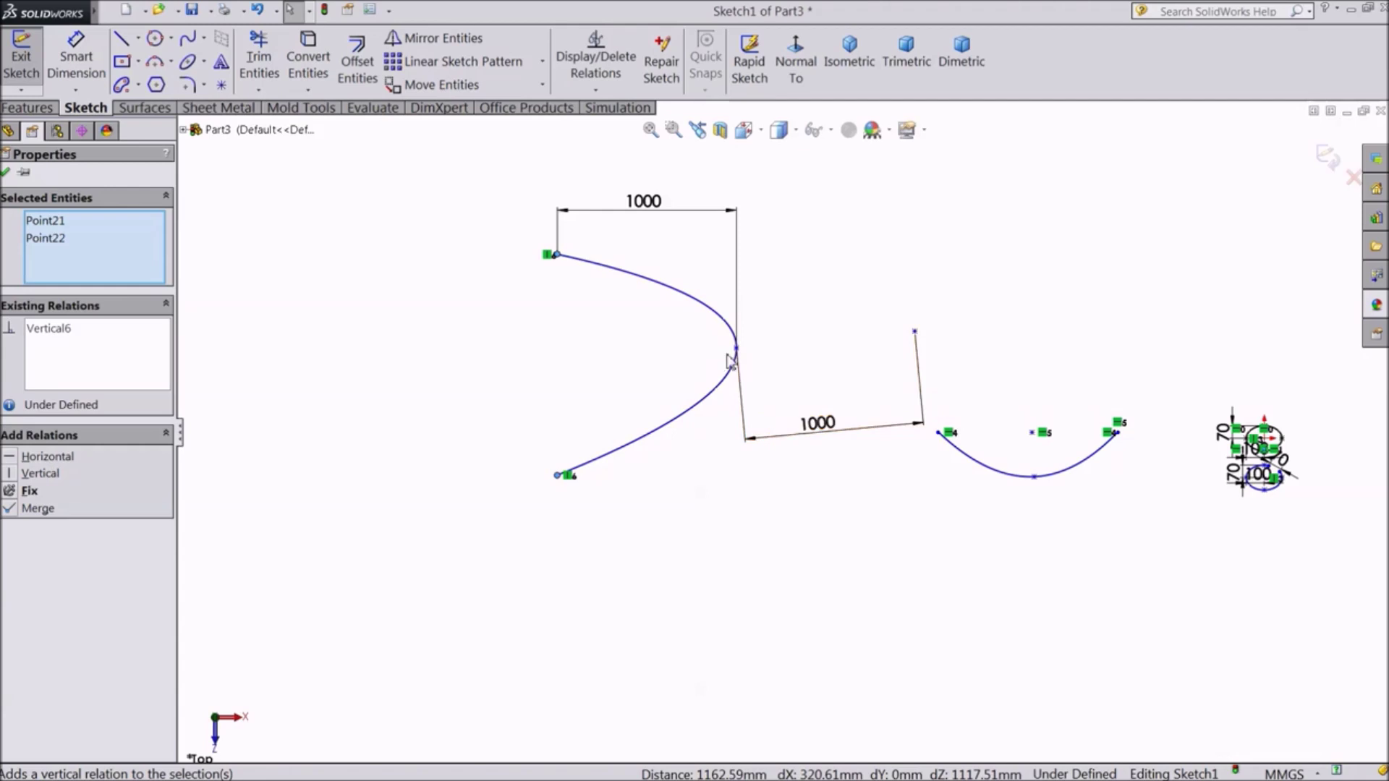
pyautogui.scroll(2, 780, 426)
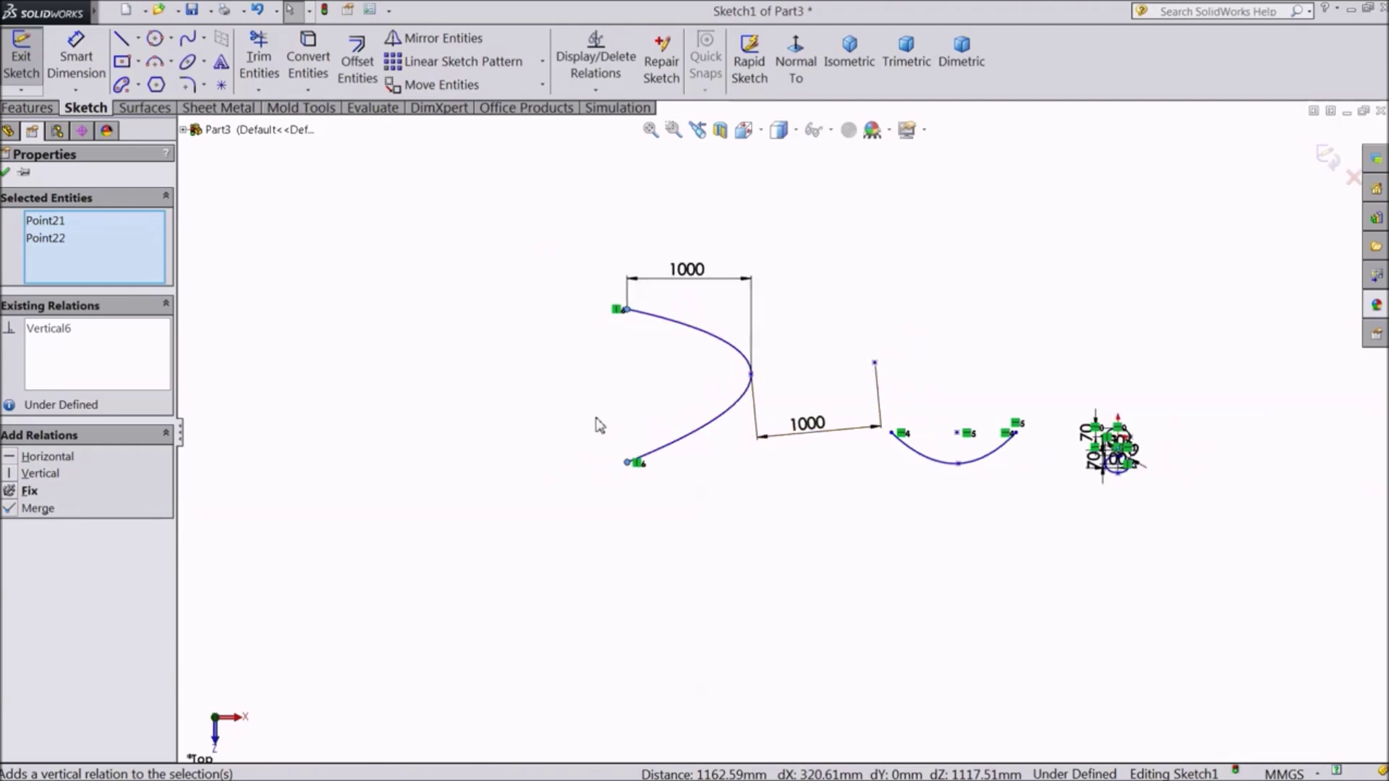
pyautogui.scroll(2, 776, 428)
pyautogui.scroll(-5, 936, 459)
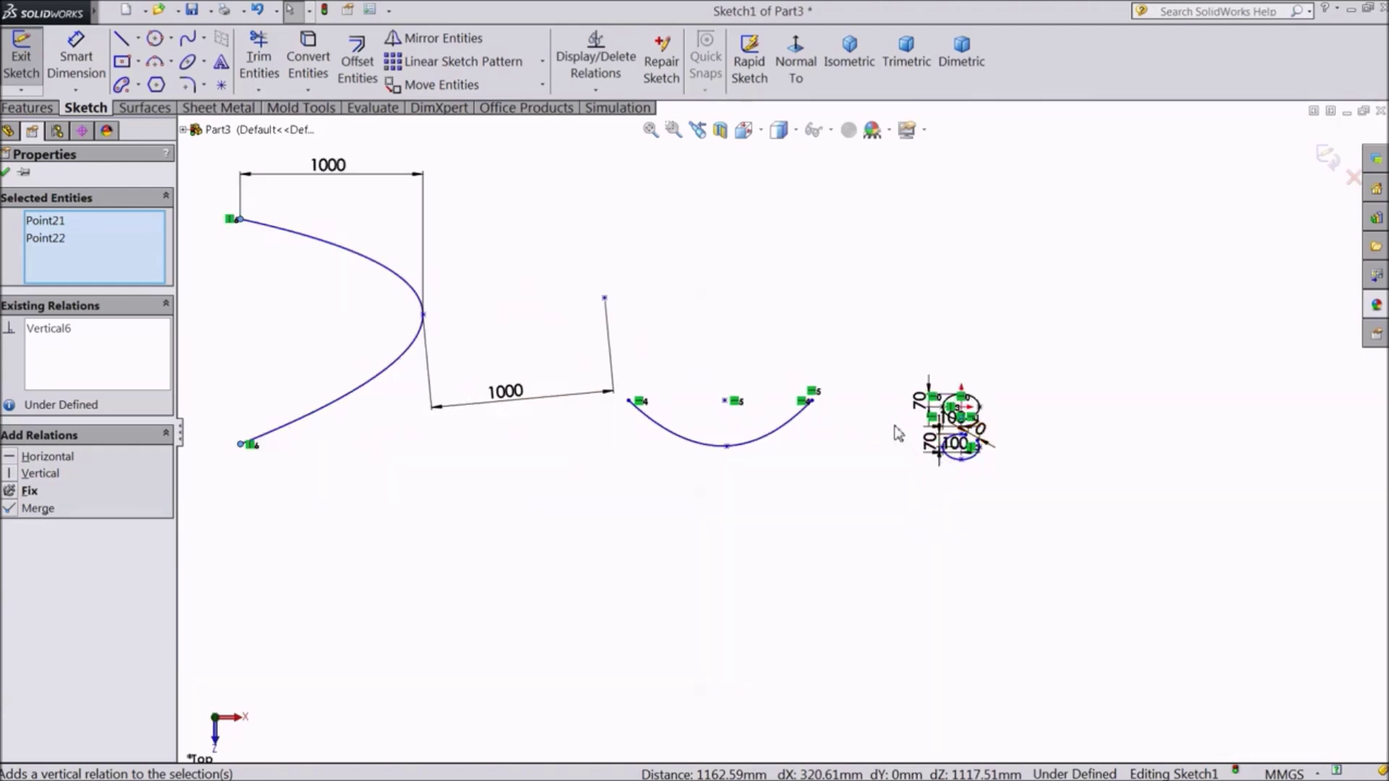
pyautogui.scroll(-2, 897, 432)
pyautogui.scroll(-2, 753, 418)
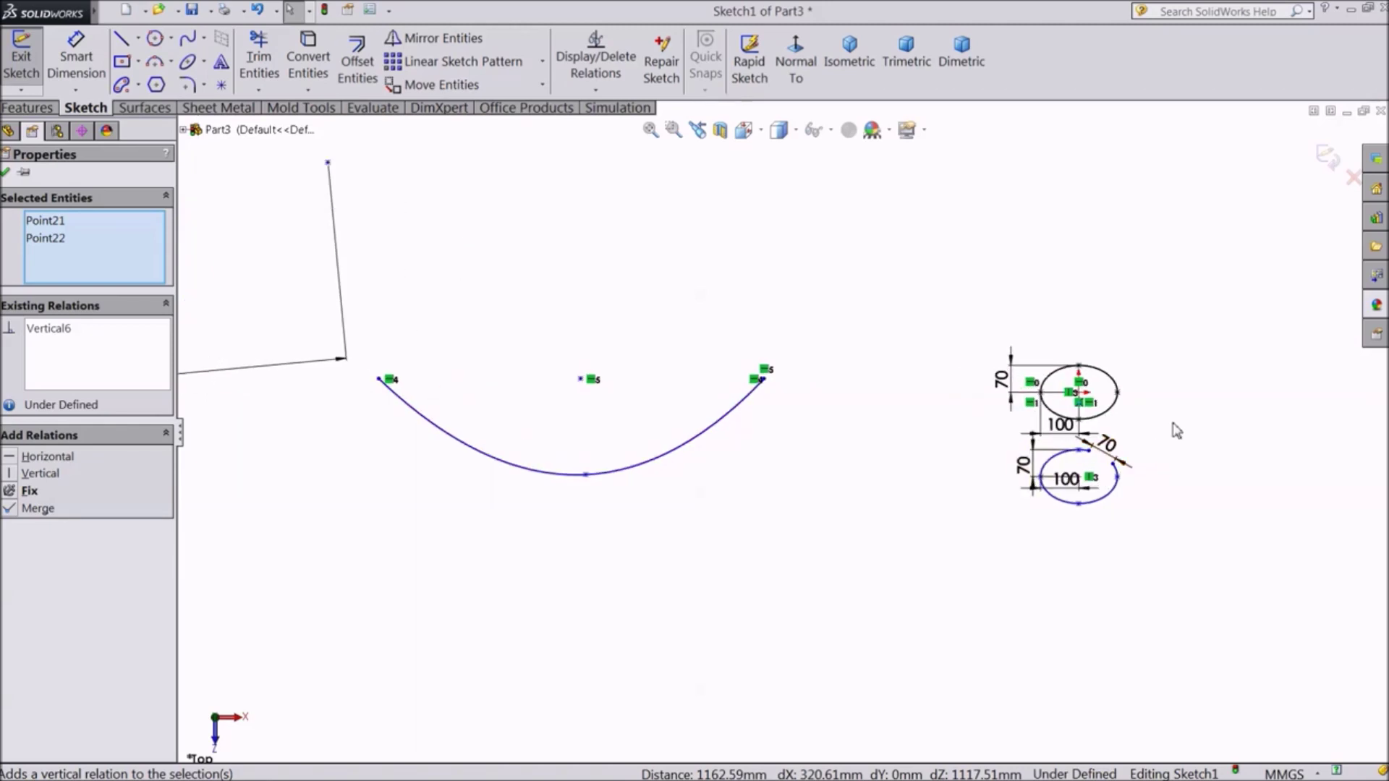
pyautogui.scroll(-1, 1176, 431)
pyautogui.scroll(-1, 1157, 434)
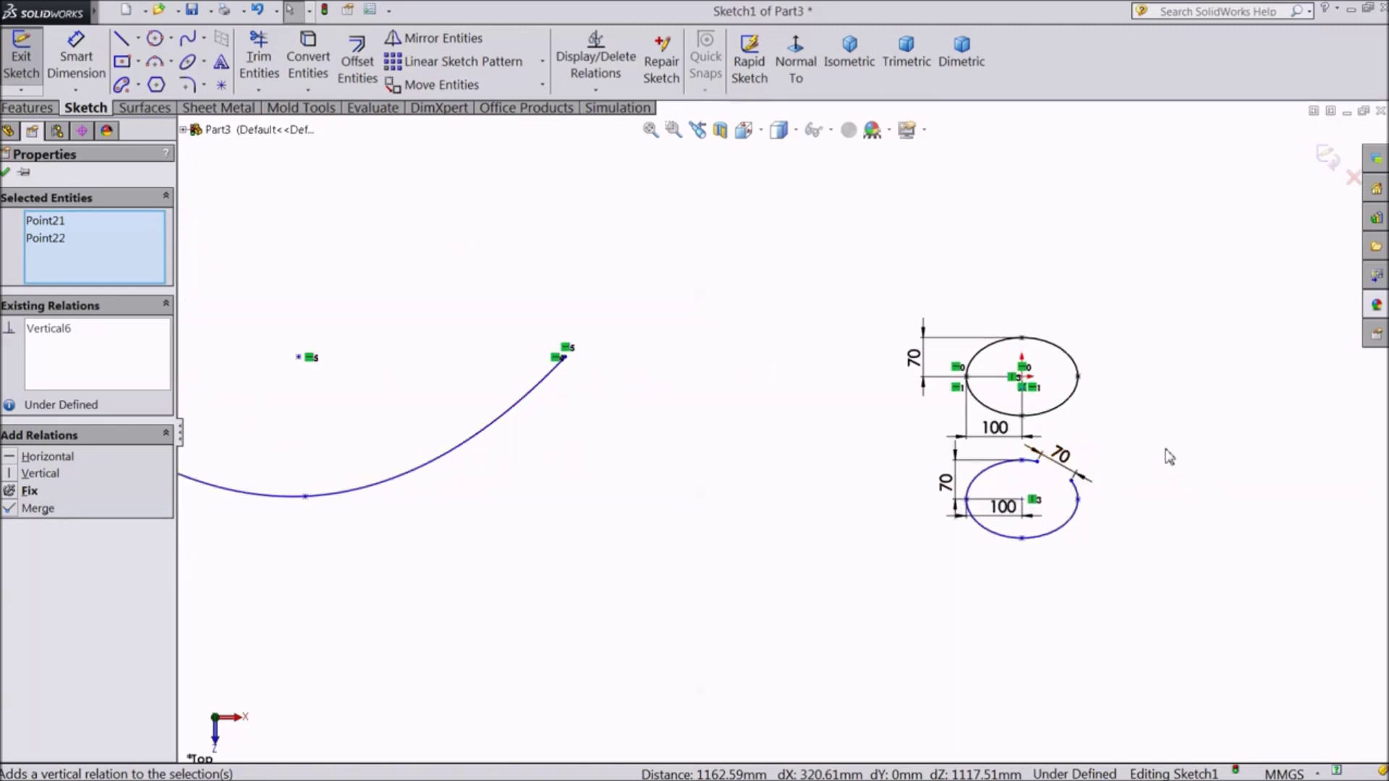
pyautogui.scroll(-1, 1169, 455)
pyautogui.scroll(-2, 1150, 458)
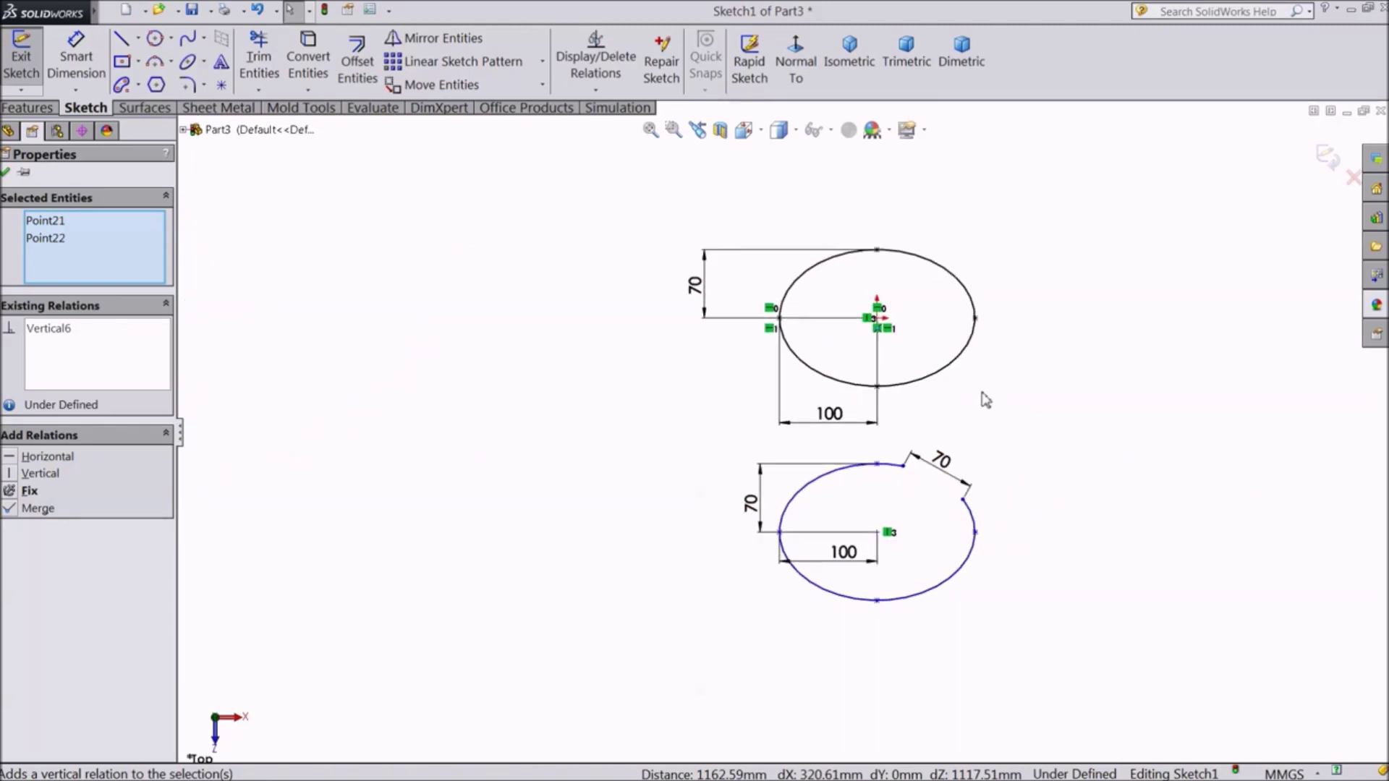